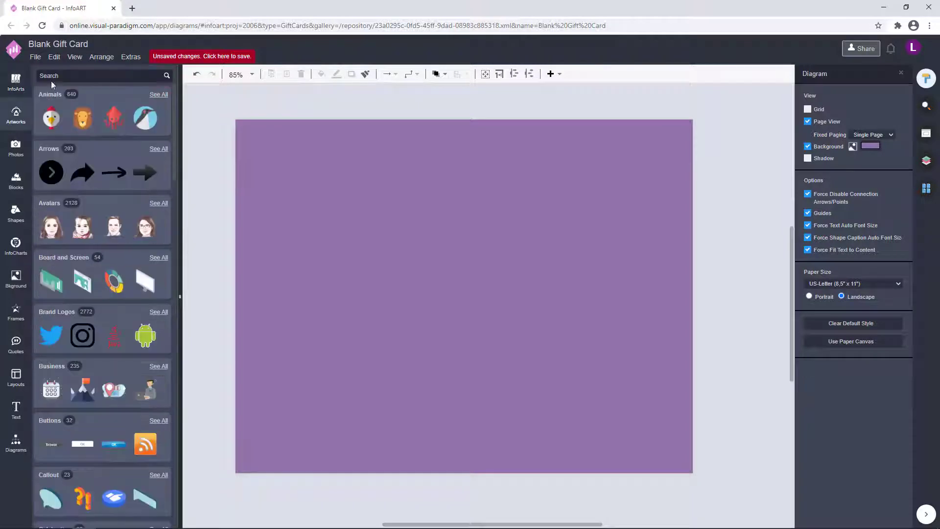
Find "ribbon" artwork, place the white-on-black awareness ribbon on the card, and make its black colour transparent.
{"action": "type", "text": "ribbon"}
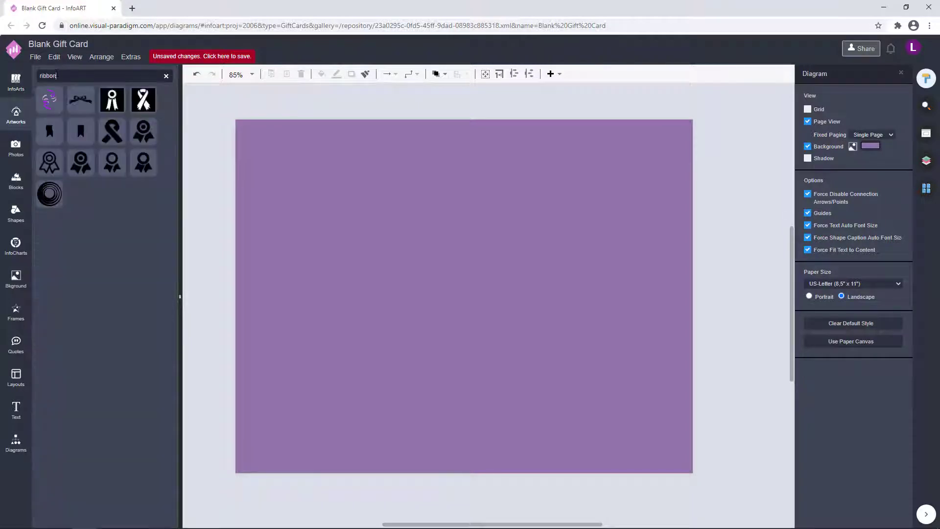
{"action": "left_click", "coordinate": [143, 100]}
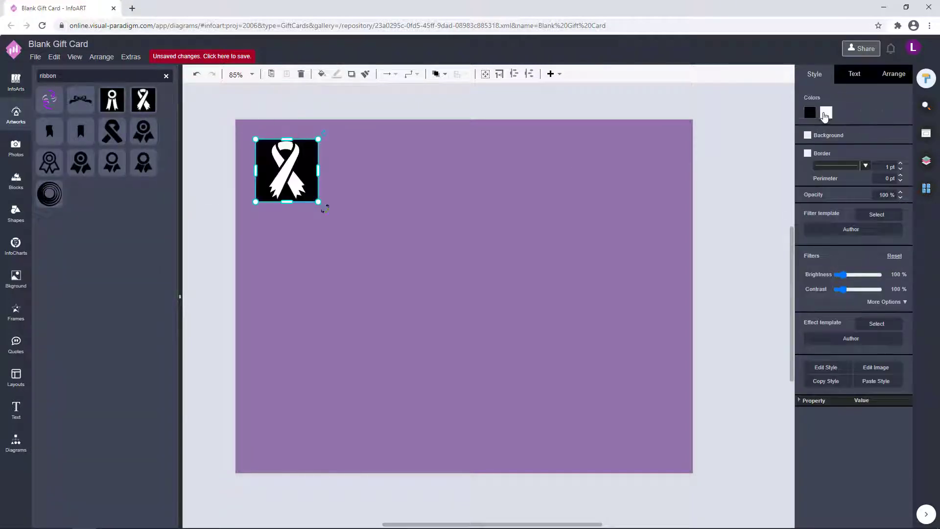
{"action": "left_click", "coordinate": [814, 114]}
{"action": "left_click", "coordinate": [907, 337]}
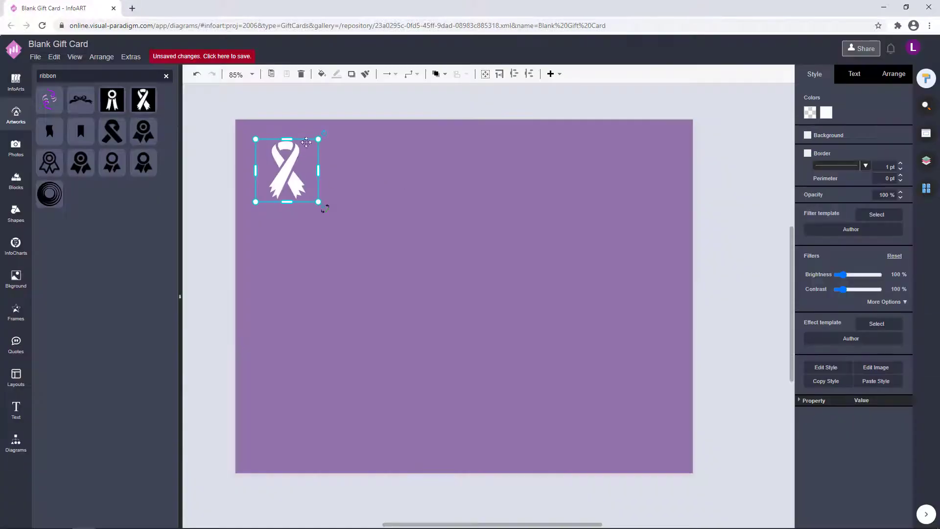
Rotate the ribbon to 30° and place a copy beside it, keeping both near the card's upper-left corner.
{"action": "left_click_drag", "start_coordinate": [323, 206], "coordinate": [299, 220]}
{"action": "left_click_drag", "start_coordinate": [296, 184], "coordinate": [286, 174]}
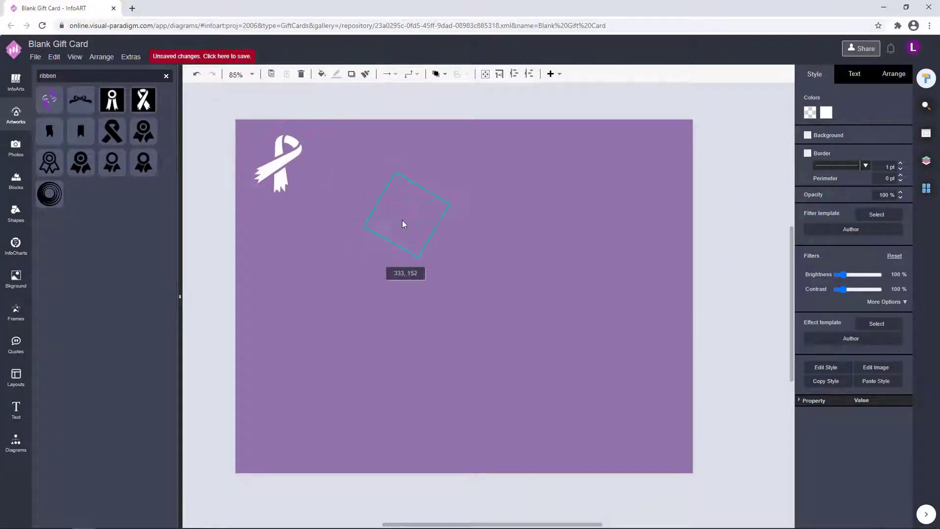
{"action": "left_click", "coordinate": [896, 74]}
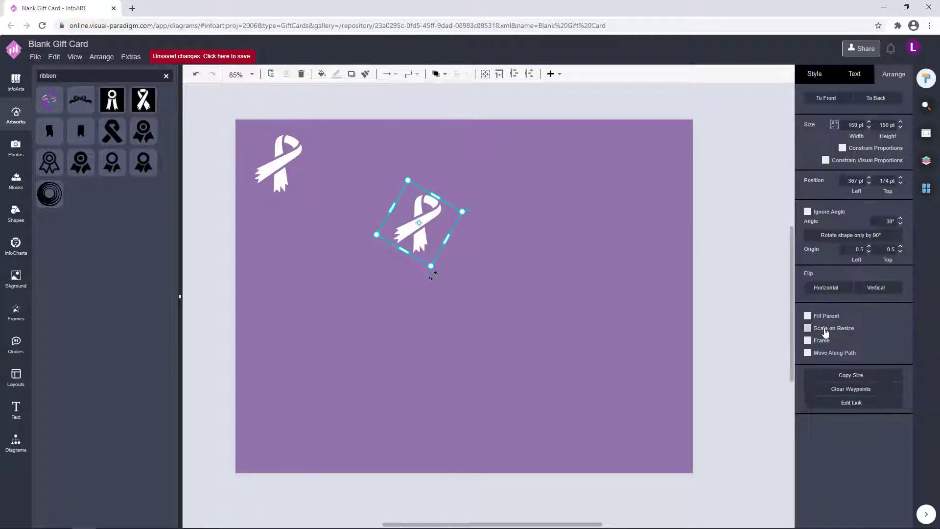
{"action": "left_click", "coordinate": [734, 216]}
{"action": "left_click_drag", "start_coordinate": [425, 226], "coordinate": [355, 144]}
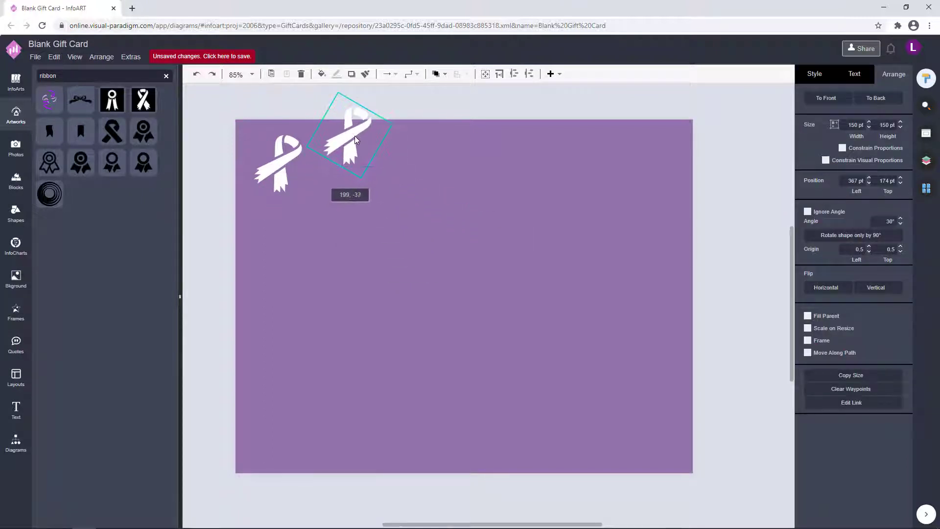
{"action": "left_click", "coordinate": [291, 174], "text": "shift"}
{"action": "left_click_drag", "start_coordinate": [292, 175], "coordinate": [279, 181]}
{"action": "left_click", "coordinate": [462, 137]}
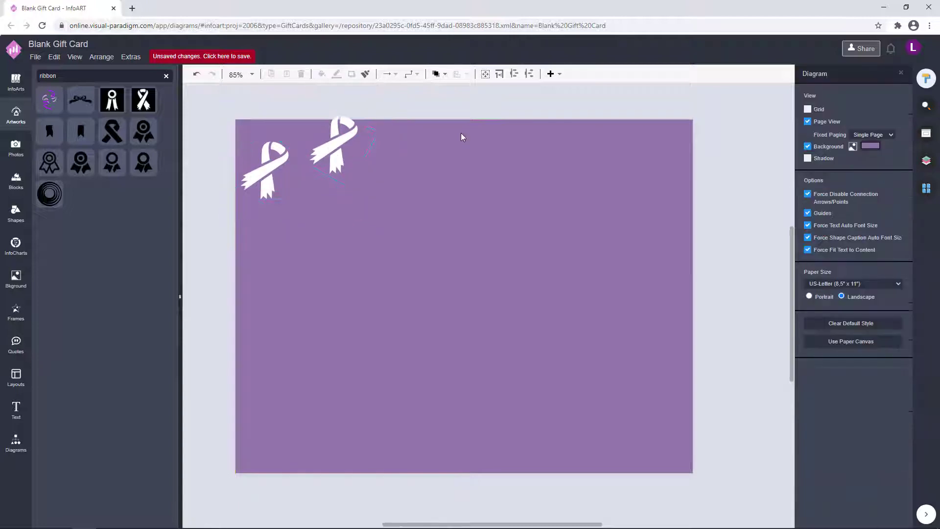
Lower the second ribbon to sit beside the first one and rotate it to -45°.
{"action": "left_click_drag", "start_coordinate": [350, 144], "coordinate": [337, 194]}
{"action": "left_click", "coordinate": [402, 152]}
{"action": "left_click", "coordinate": [329, 146]}
{"action": "left_click", "coordinate": [390, 141]}
{"action": "left_click", "coordinate": [390, 162]}
Nudge both ribbons down together to leave more room below the card's top edge.
{"action": "left_click_drag", "start_coordinate": [211, 110], "coordinate": [379, 236]}
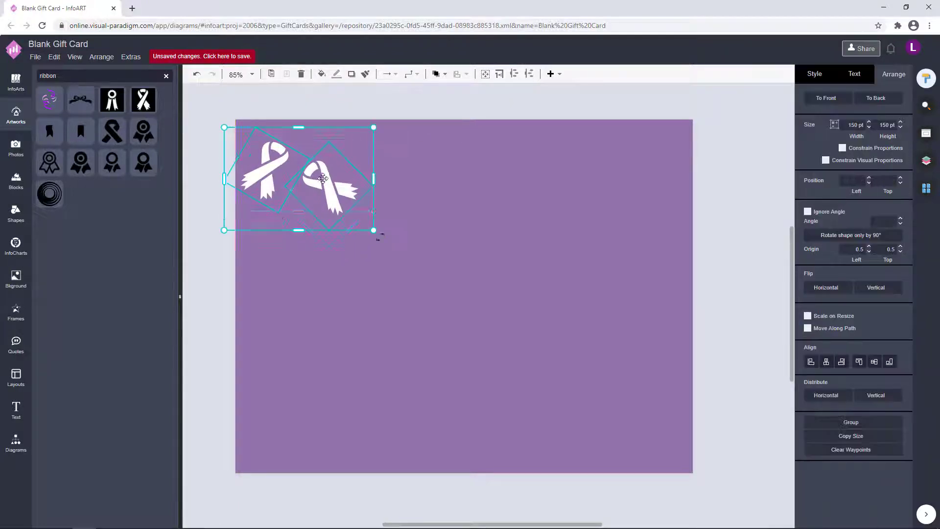
{"action": "key", "text": "Down"}
{"action": "key", "text": "Down"}
{"action": "key", "text": "Down"}
{"action": "key", "text": "Down"}
{"action": "key", "text": "Down"}
{"action": "key", "text": "Down"}
{"action": "key", "text": "Down"}
{"action": "key", "text": "Down"}
{"action": "key", "text": "Down"}
{"action": "key", "text": "Down"}
{"action": "key", "text": "Down"}
{"action": "key", "text": "Down"}
{"action": "key", "text": "Down"}
{"action": "key", "text": "Down"}
{"action": "key", "text": "Down"}
{"action": "key", "text": "Down"}
{"action": "key", "text": "Down"}
{"action": "key", "text": "Down"}
{"action": "key", "text": "Down"}
{"action": "key", "text": "Down"}
{"action": "left_click", "coordinate": [437, 122]}
Place a copy of the 30° ribbon at the card's top edge, above the two existing ribbons.
{"action": "left_click_drag", "start_coordinate": [273, 201], "coordinate": [323, 143]}
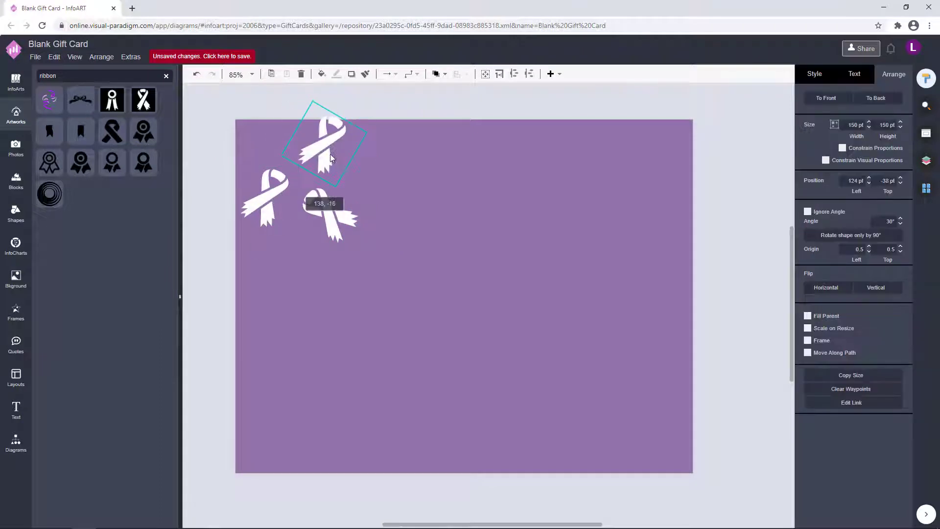
{"action": "left_click", "coordinate": [430, 107]}
{"action": "left_click", "coordinate": [331, 148]}
Duplicate the three ribbons to their right and adjust the copies' spacing, letting the upper one overlap the card's top edge.
{"action": "left_click", "coordinate": [265, 196], "text": "shift"}
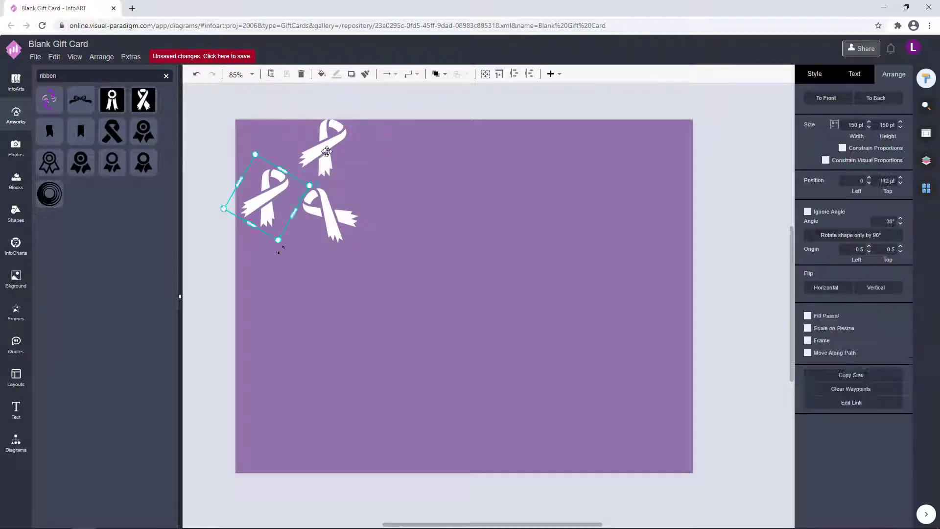
{"action": "left_click", "coordinate": [335, 220], "text": "shift"}
{"action": "left_click_drag", "start_coordinate": [446, 223], "coordinate": [438, 201]}
{"action": "left_click", "coordinate": [578, 110]}
{"action": "left_click", "coordinate": [449, 209]}
{"action": "left_click_drag", "start_coordinate": [435, 120], "coordinate": [440, 122]}
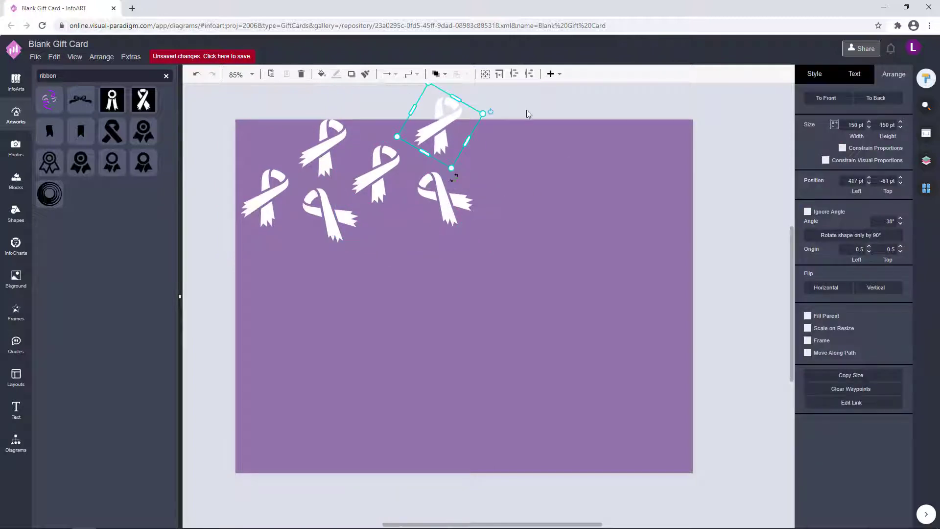
{"action": "left_click", "coordinate": [526, 109]}
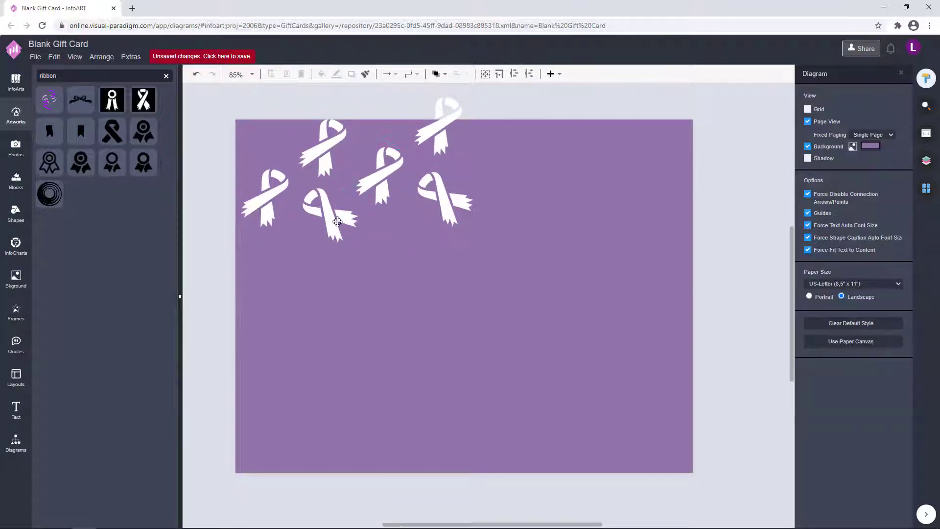
Copy the -45° ribbon onto the card's upper-left corner and duplicate the whole ribbon cluster across the right half.
{"action": "left_click_drag", "start_coordinate": [337, 222], "coordinate": [264, 144]}
{"action": "left_click", "coordinate": [450, 252]}
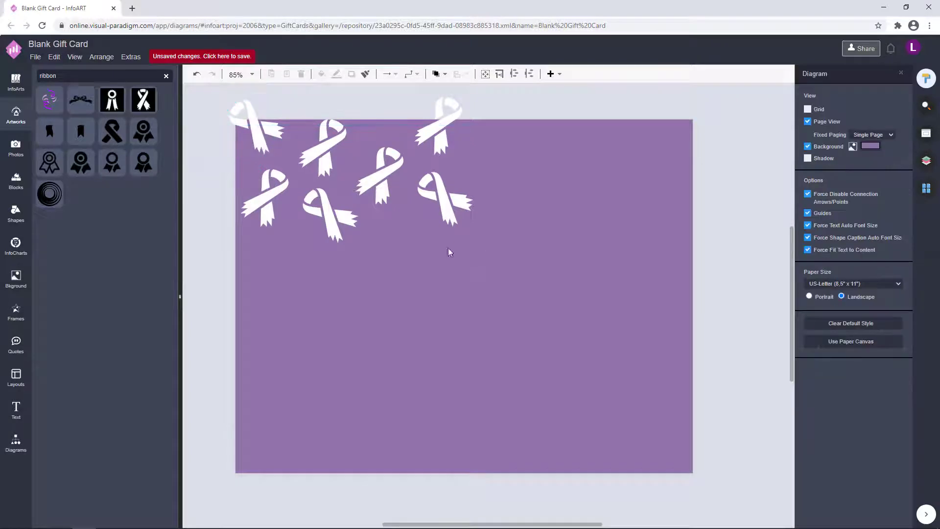
{"action": "left_click_drag", "start_coordinate": [540, 289], "coordinate": [195, 76]}
{"action": "left_click_drag", "start_coordinate": [257, 152], "coordinate": [504, 165]}
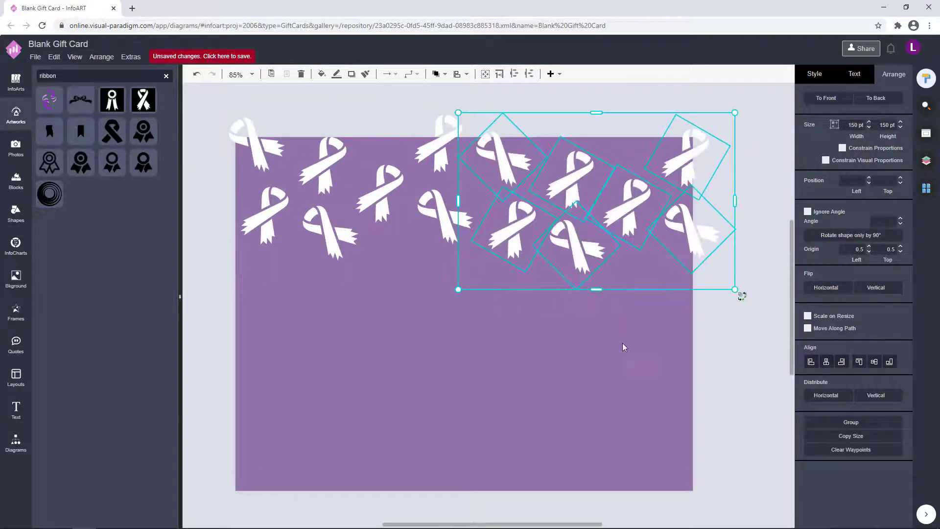
{"action": "left_click_drag", "start_coordinate": [622, 344], "coordinate": [518, 378]}
{"action": "left_click_drag", "start_coordinate": [463, 215], "coordinate": [463, 195]}
{"action": "left_click", "coordinate": [601, 286]}
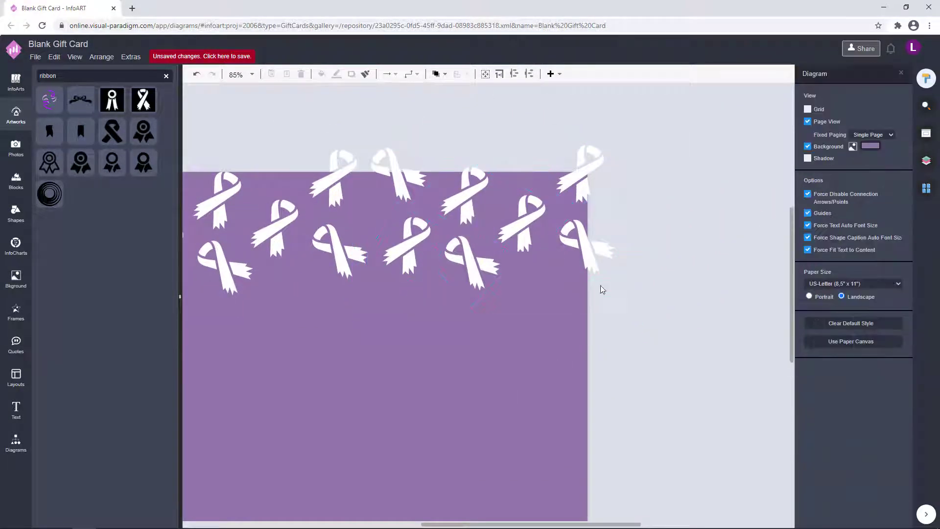
Delete the two leftmost ribbons of the duplicated cluster.
{"action": "scroll", "coordinate": [601, 286], "scroll_direction": "down", "scroll_amount": 2}
{"action": "left_click_drag", "start_coordinate": [482, 263], "coordinate": [480, 333]}
{"action": "key", "text": "Delete"}
{"action": "left_click", "coordinate": [481, 214]}
{"action": "key", "text": "Delete"}
Shift the remaining duplicated ribbons left and spread the lower ones out towards the card's right edge.
{"action": "left_click_drag", "start_coordinate": [689, 336], "coordinate": [485, 162]}
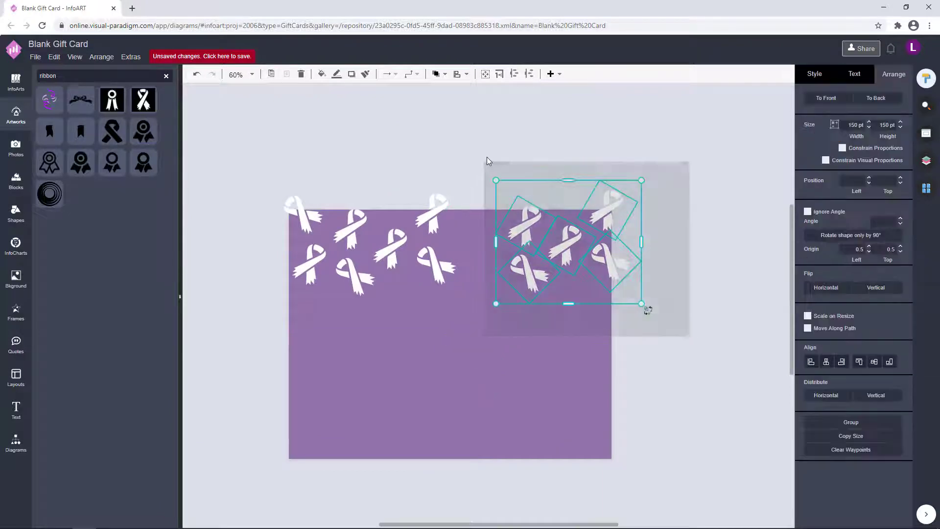
{"action": "left_click_drag", "start_coordinate": [523, 230], "coordinate": [474, 238]}
{"action": "left_click", "coordinate": [726, 226]}
{"action": "left_click_drag", "start_coordinate": [483, 297], "coordinate": [604, 266]}
{"action": "left_click", "coordinate": [668, 339]}
Nudge the entire ribbon pattern slightly upward.
{"action": "left_click_drag", "start_coordinate": [669, 339], "coordinate": [241, 131]}
{"action": "left_click_drag", "start_coordinate": [347, 216], "coordinate": [347, 212]}
{"action": "left_click", "coordinate": [527, 321]}
Fine-tune the positions of individual ribbons on the right half of the card.
{"action": "scroll", "coordinate": [527, 321], "scroll_direction": "up", "scroll_amount": 1}
{"action": "left_click", "coordinate": [571, 269]}
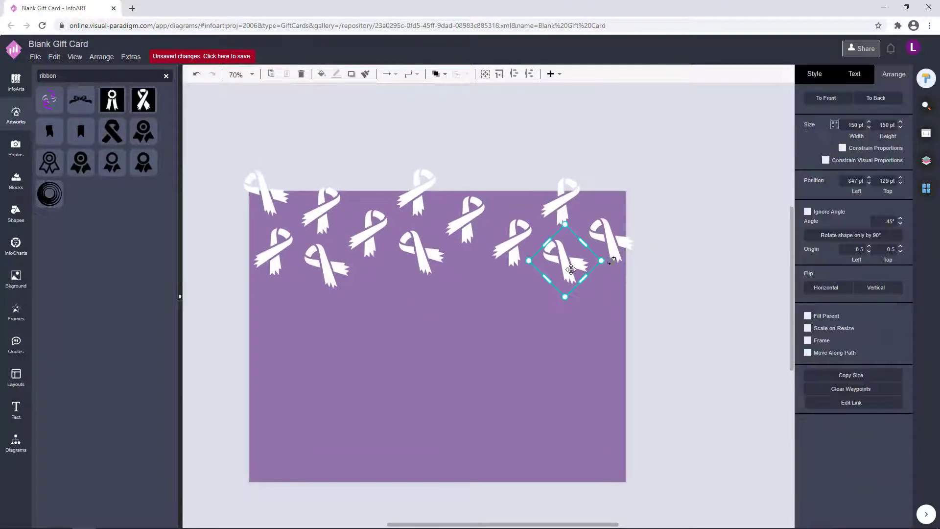
{"action": "left_click", "coordinate": [539, 294]}
{"action": "left_click_drag", "start_coordinate": [515, 248], "coordinate": [513, 241]}
{"action": "left_click", "coordinate": [536, 289]}
{"action": "left_click_drag", "start_coordinate": [563, 202], "coordinate": [563, 201]}
{"action": "left_click", "coordinate": [643, 237]}
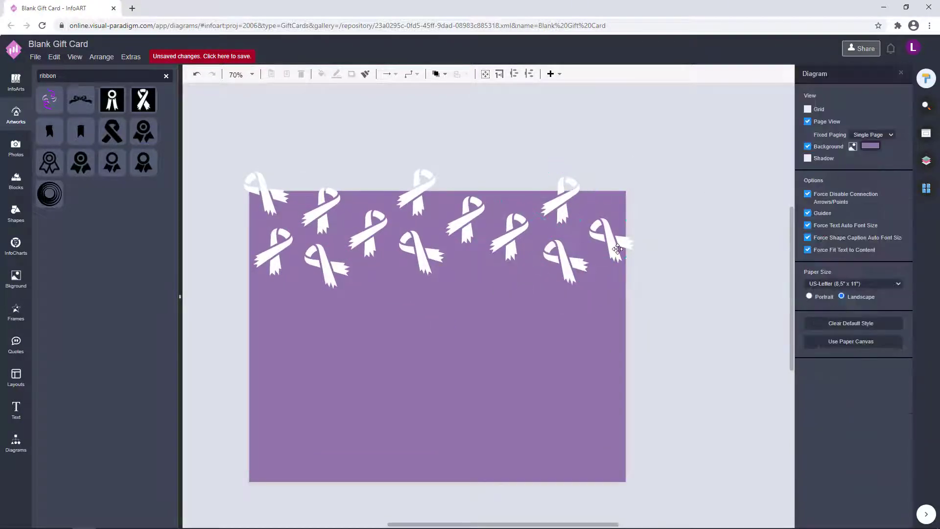
{"action": "left_click", "coordinate": [618, 249]}
{"action": "left_click", "coordinate": [598, 289]}
{"action": "left_click", "coordinate": [612, 243]}
{"action": "left_click", "coordinate": [659, 247]}
{"action": "left_click", "coordinate": [567, 264]}
{"action": "left_click", "coordinate": [661, 256]}
{"action": "left_click", "coordinate": [563, 201]}
{"action": "left_click", "coordinate": [697, 210]}
Shift the whole ribbon pattern slightly to balance it across the card's width.
{"action": "left_click_drag", "start_coordinate": [678, 340], "coordinate": [198, 112]}
{"action": "mouse_move", "coordinate": [506, 236]}
{"action": "left_mouse_down"}
{"action": "mouse_move", "coordinate": [508, 254]}
{"action": "mouse_move", "coordinate": [504, 233]}
{"action": "left_mouse_up"}
{"action": "left_click", "coordinate": [696, 242]}
{"action": "scroll", "coordinate": [697, 244], "scroll_direction": "down", "scroll_amount": 1}
{"action": "left_click_drag", "start_coordinate": [715, 287], "coordinate": [222, 95]}
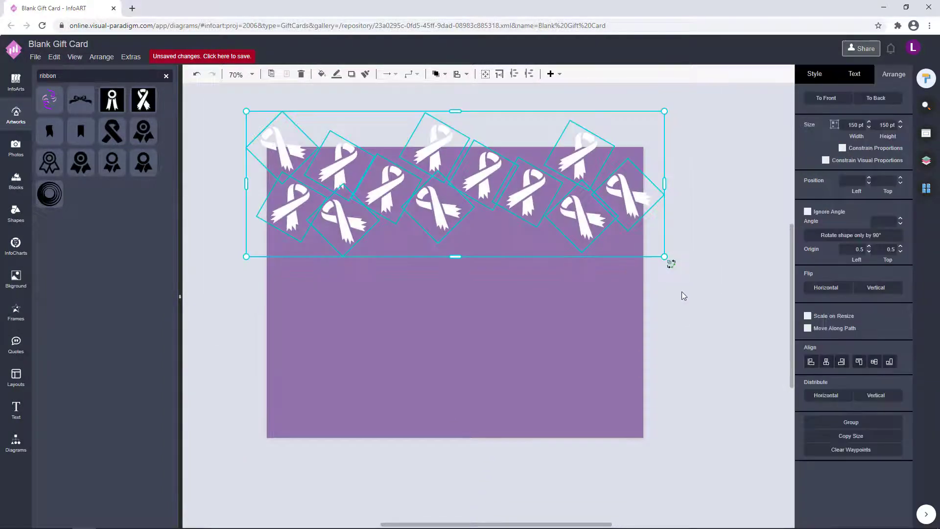
Even out the gaps between the middle and lower ribbons on the card's right half.
{"action": "left_click", "coordinate": [651, 272]}
{"action": "left_click_drag", "start_coordinate": [581, 218], "coordinate": [581, 223]}
{"action": "left_click", "coordinate": [645, 213]}
{"action": "left_click_drag", "start_coordinate": [525, 192], "coordinate": [482, 177]}
{"action": "left_click", "coordinate": [519, 267]}
{"action": "left_click", "coordinate": [686, 274]}
{"action": "left_click_drag", "start_coordinate": [724, 300], "coordinate": [244, 105]}
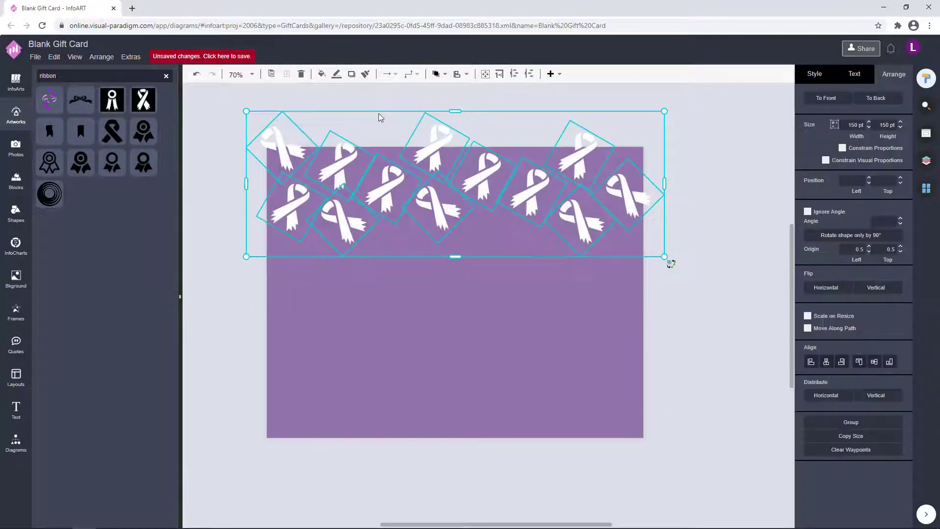
{"action": "left_click", "coordinate": [379, 106]}
Delete all ribbons except the 30° one at the far left and the lower -45° one at the right.
{"action": "left_click_drag", "start_coordinate": [694, 256], "coordinate": [321, 99]}
{"action": "key", "text": "Delete"}
{"action": "left_click", "coordinate": [284, 150]}
{"action": "key", "text": "Delete"}
{"action": "left_click", "coordinate": [339, 167]}
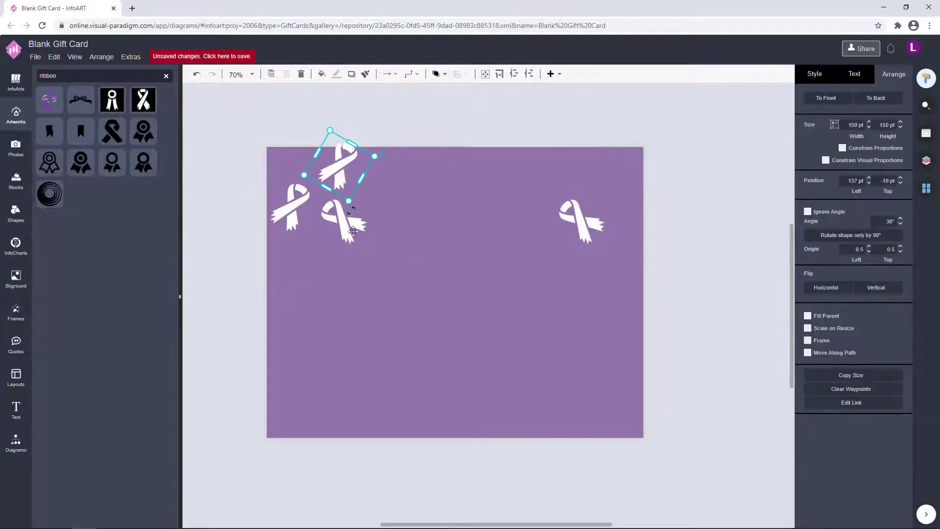
{"action": "key", "text": "Delete"}
{"action": "left_click", "coordinate": [354, 231]}
{"action": "key", "text": "Delete"}
{"action": "left_click", "coordinate": [583, 221]}
{"action": "left_click", "coordinate": [657, 225]}
Move the two remaining ribbons to the card's mid-height, one near each side edge.
{"action": "left_click_drag", "start_coordinate": [284, 210], "coordinate": [302, 284]}
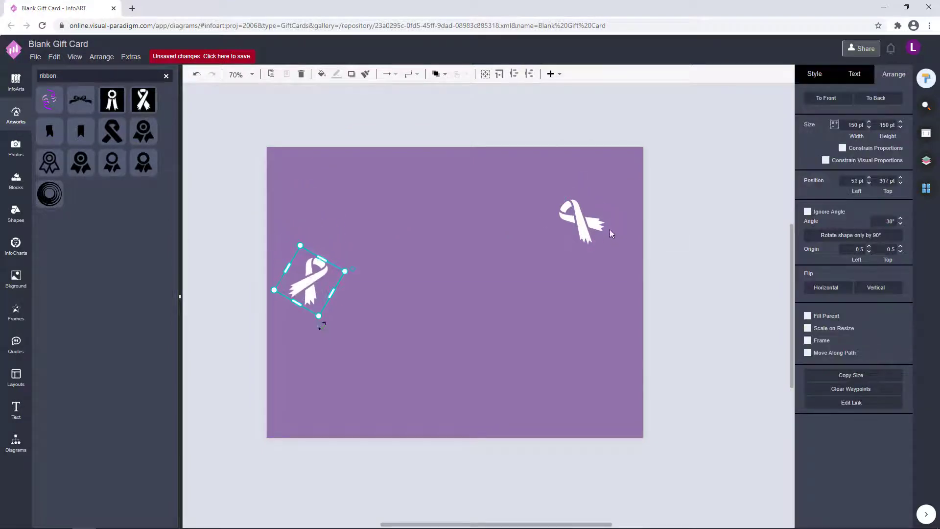
{"action": "left_click_drag", "start_coordinate": [592, 227], "coordinate": [593, 281]}
{"action": "left_click", "coordinate": [688, 260]}
{"action": "left_click", "coordinate": [686, 267]}
{"action": "left_click_drag", "start_coordinate": [311, 282], "coordinate": [314, 281]}
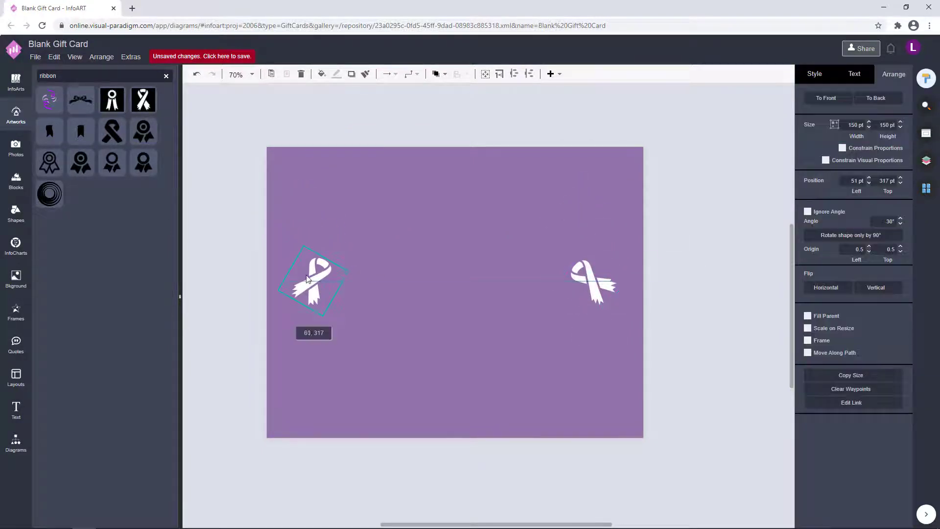
{"action": "left_click", "coordinate": [233, 314]}
Place a plain rectangle from the General diagram shapes above the card.
{"action": "left_click", "coordinate": [18, 442]}
{"action": "scroll", "coordinate": [101, 352], "scroll_direction": "down", "scroll_amount": 5}
{"action": "left_click", "coordinate": [57, 468]}
{"action": "scroll", "coordinate": [58, 440], "scroll_direction": "down", "scroll_amount": 5}
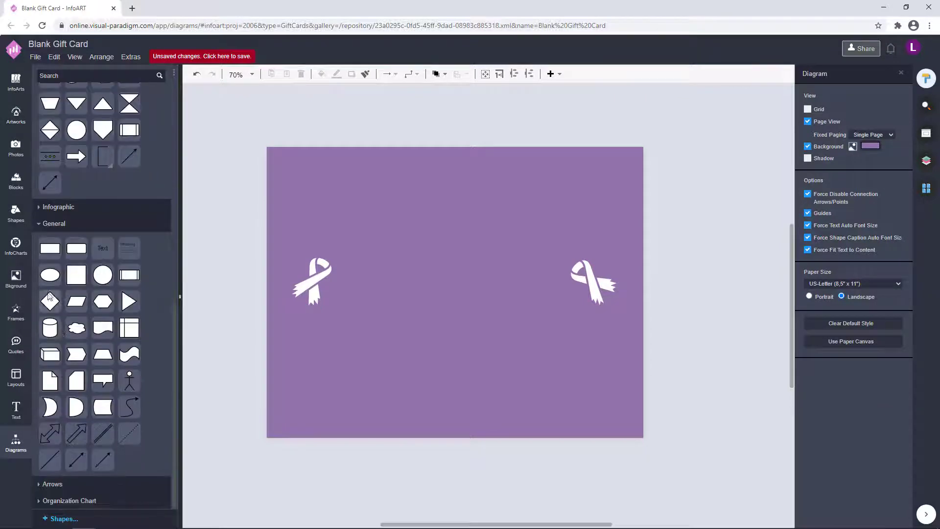
{"action": "left_click_drag", "start_coordinate": [50, 248], "coordinate": [495, 120]}
Fill the rectangle with the card's purple background colour and remove its outline.
{"action": "left_click", "coordinate": [817, 75]}
{"action": "left_click", "coordinate": [897, 142]}
{"action": "left_click", "coordinate": [907, 367]}
{"action": "left_click", "coordinate": [808, 173]}
{"action": "left_click", "coordinate": [392, 120]}
Search the photos for "woman" and set the woman's silhouette against the purple sunset as the card background.
{"action": "left_click", "coordinate": [16, 148]}
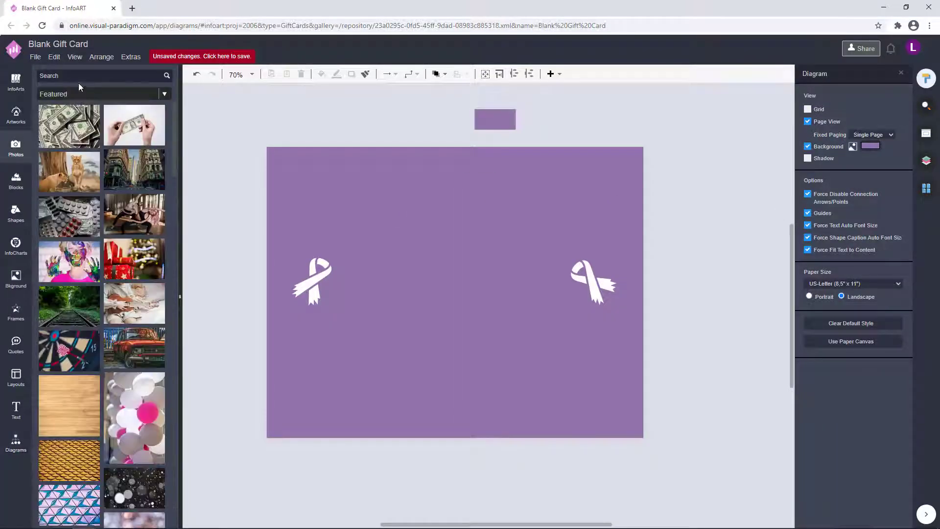
{"action": "left_click", "coordinate": [81, 80]}
{"action": "type", "text": "woman"}
{"action": "key", "text": "Return"}
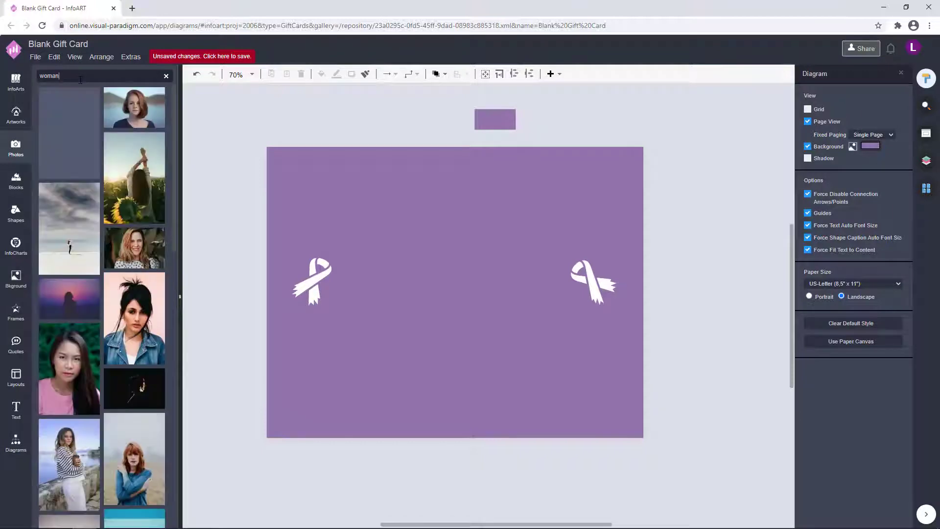
{"action": "scroll", "coordinate": [91, 146], "scroll_direction": "down", "scroll_amount": 7}
{"action": "scroll", "coordinate": [91, 145], "scroll_direction": "up", "scroll_amount": 3}
{"action": "left_click_drag", "start_coordinate": [69, 119], "coordinate": [323, 167]}
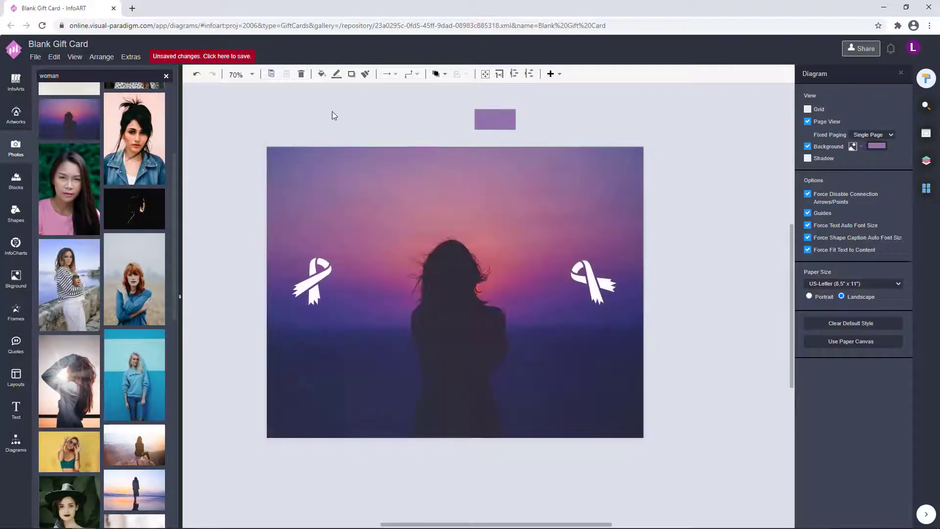
Move the purple rectangle onto the card and stretch it into a full-width band spanning behind both ribbons.
{"action": "left_click", "coordinate": [497, 126]}
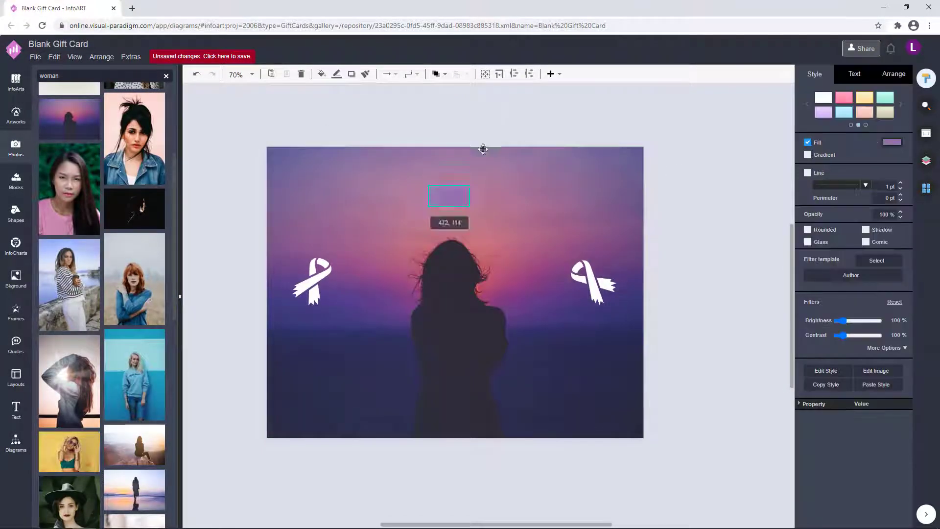
{"action": "left_click_drag", "start_coordinate": [483, 149], "coordinate": [643, 303]}
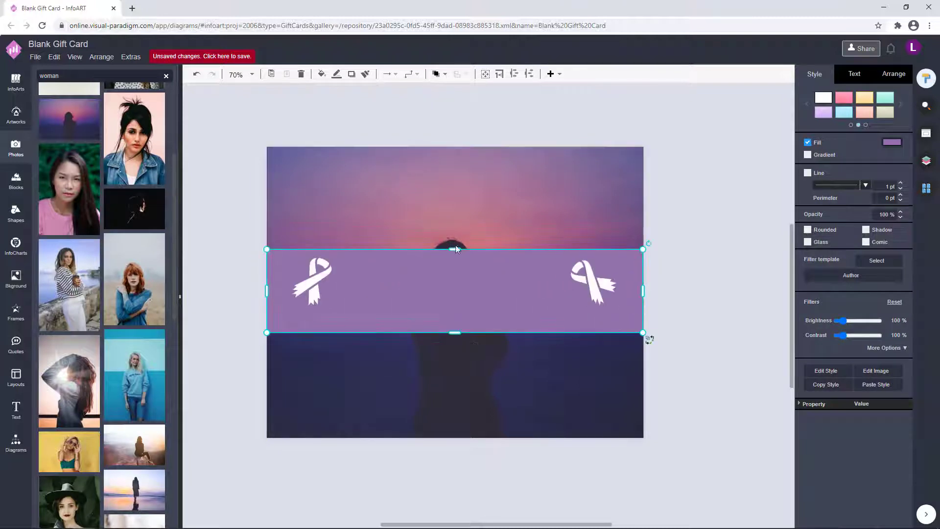
{"action": "left_click", "coordinate": [456, 254]}
{"action": "left_click", "coordinate": [455, 259]}
{"action": "left_click_drag", "start_coordinate": [455, 249], "coordinate": [454, 233]}
{"action": "left_click", "coordinate": [559, 296]}
{"action": "left_click", "coordinate": [559, 296]}
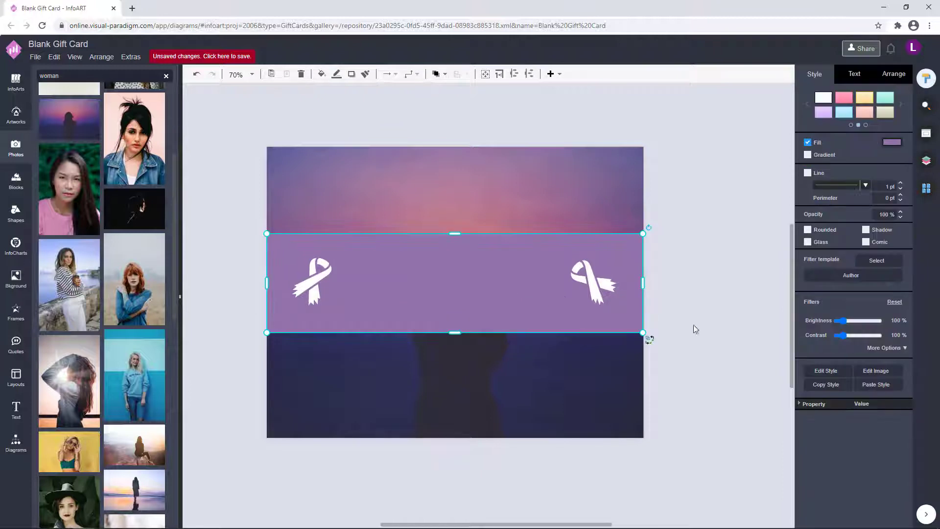
{"action": "left_click", "coordinate": [695, 327]}
Replace the background photo with the sunlit woman raising her arm, and move the band and ribbons to the card's lower part.
{"action": "left_click", "coordinate": [442, 260]}
{"action": "left_click_drag", "start_coordinate": [69, 380], "coordinate": [276, 193]}
{"action": "left_click", "coordinate": [445, 284]}
{"action": "left_click_drag", "start_coordinate": [444, 285], "coordinate": [451, 368]}
{"action": "left_click", "coordinate": [693, 358]}
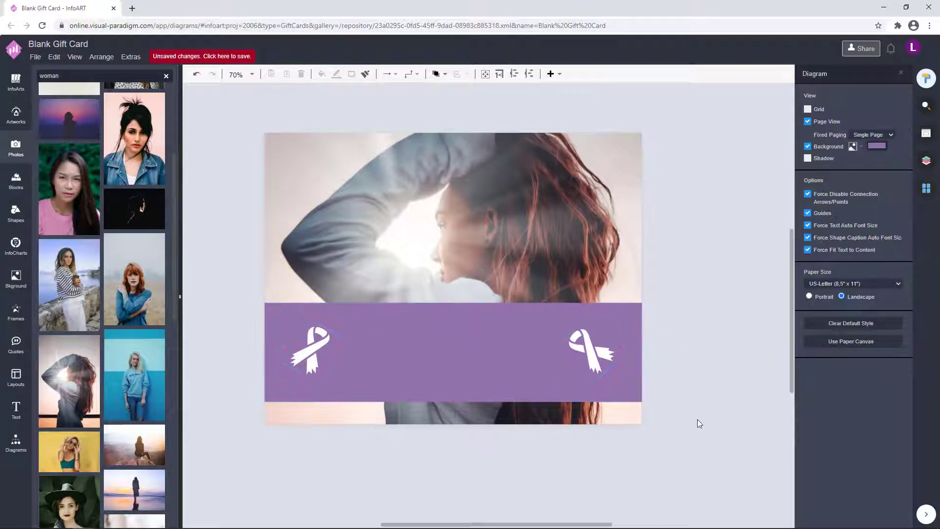
{"action": "left_click_drag", "start_coordinate": [697, 419], "coordinate": [184, 288]}
{"action": "left_click", "coordinate": [669, 359]}
Reduce the purple band's height by lowering its upper edge.
{"action": "left_click", "coordinate": [465, 338]}
{"action": "left_click_drag", "start_coordinate": [455, 303], "coordinate": [456, 318]}
{"action": "left_click", "coordinate": [686, 328]}
Move both ribbons down together to the vertical middle of the purple band.
{"action": "left_click", "coordinate": [319, 354]}
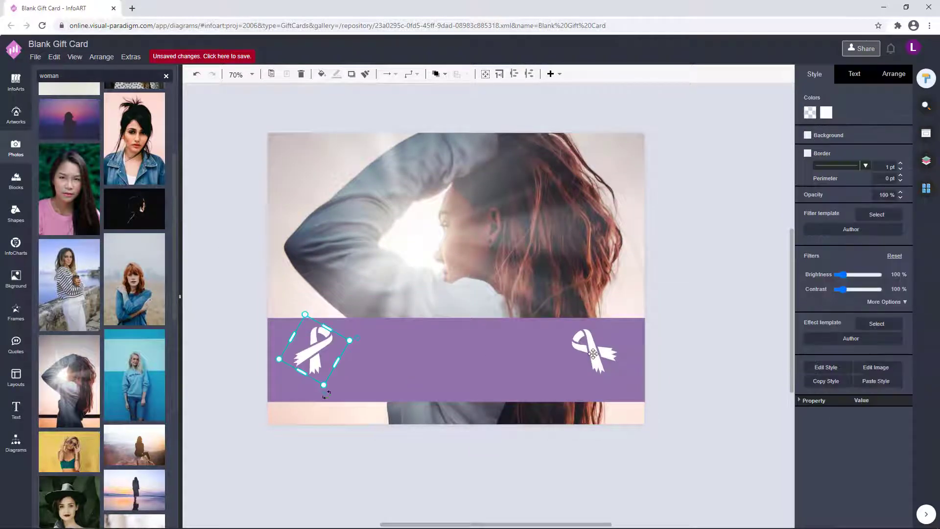
{"action": "left_click", "coordinate": [593, 354], "text": "shift"}
{"action": "left_click_drag", "start_coordinate": [593, 354], "coordinate": [593, 363]}
{"action": "left_click", "coordinate": [593, 363]}
{"action": "left_click", "coordinate": [317, 356], "text": "shift"}
{"action": "left_click", "coordinate": [897, 75]}
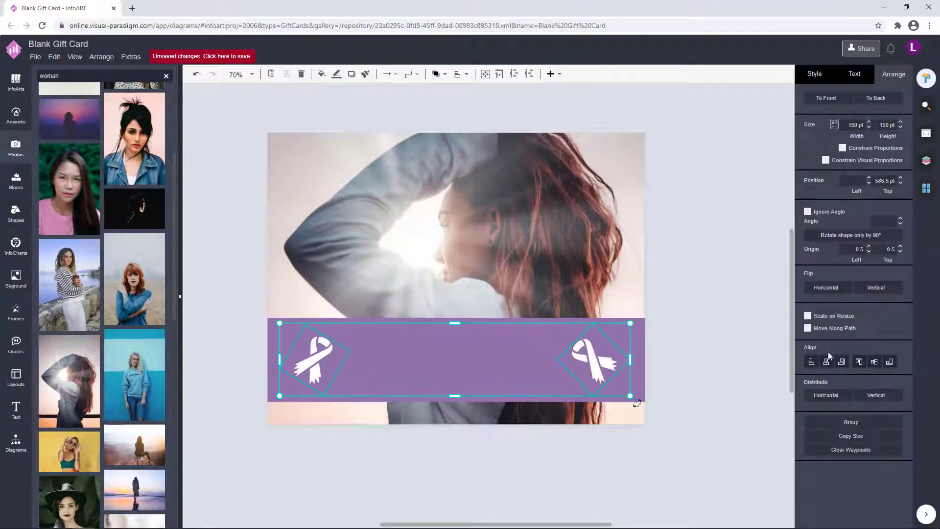
{"action": "left_click", "coordinate": [699, 296]}
Shift the left and right ribbons slightly inward along the purple band.
{"action": "left_click_drag", "start_coordinate": [337, 357], "coordinate": [346, 358]}
{"action": "left_click_drag", "start_coordinate": [606, 354], "coordinate": [601, 355]}
{"action": "left_click", "coordinate": [710, 321]}
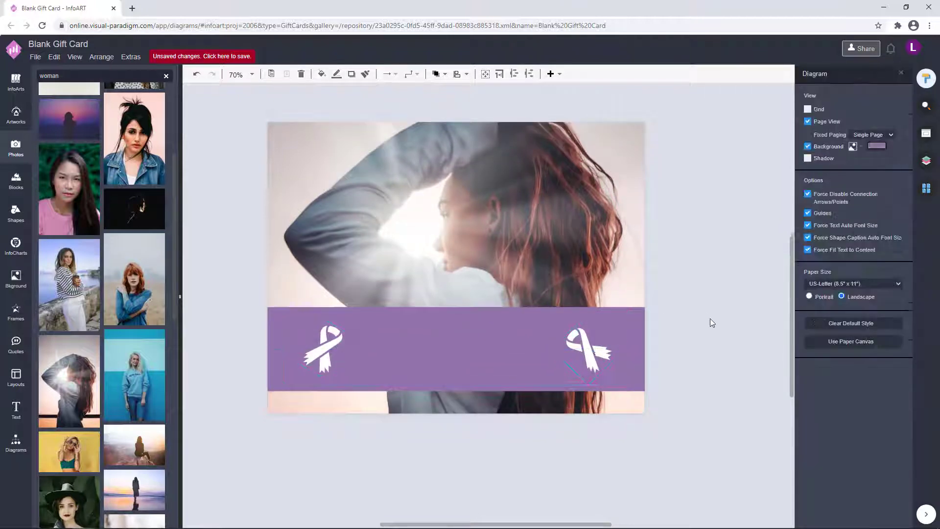
Show the card's layers and unlock the Background layer so its photo is selectable.
{"action": "left_click", "coordinate": [927, 188]}
{"action": "left_click", "coordinate": [927, 161]}
{"action": "left_click", "coordinate": [811, 131]}
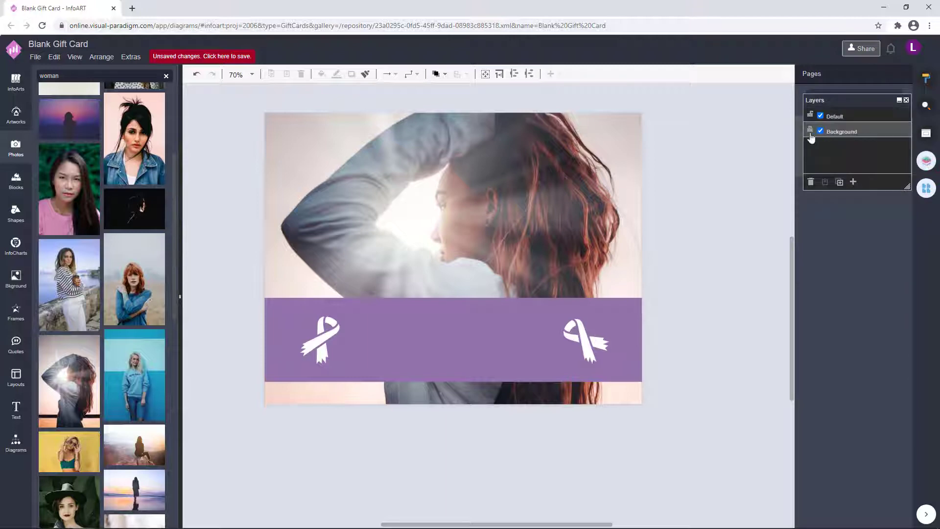
{"action": "left_click_drag", "start_coordinate": [847, 99], "coordinate": [772, 106]}
{"action": "left_click", "coordinate": [596, 147]}
{"action": "left_click", "coordinate": [926, 78]}
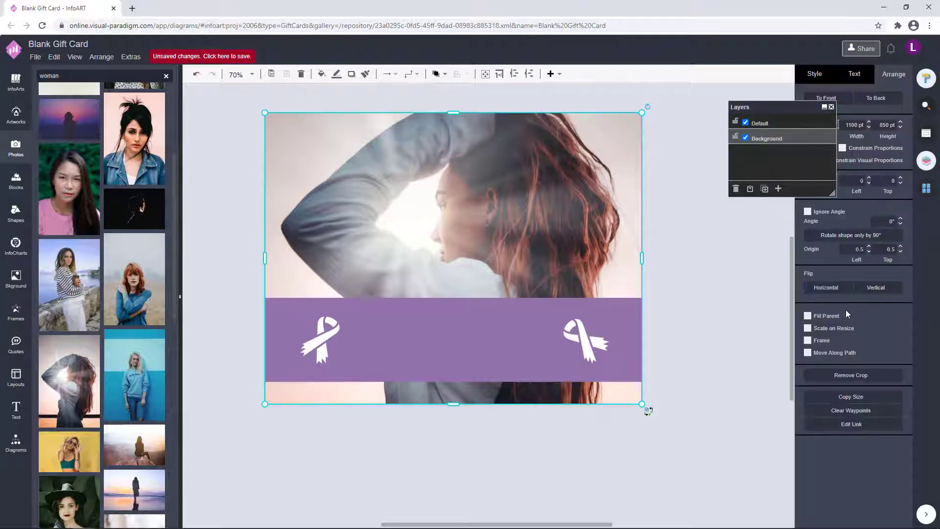
{"action": "left_click", "coordinate": [762, 287]}
Duplicate the purple band and place the copy over the upper part of the card.
{"action": "left_click", "coordinate": [446, 323]}
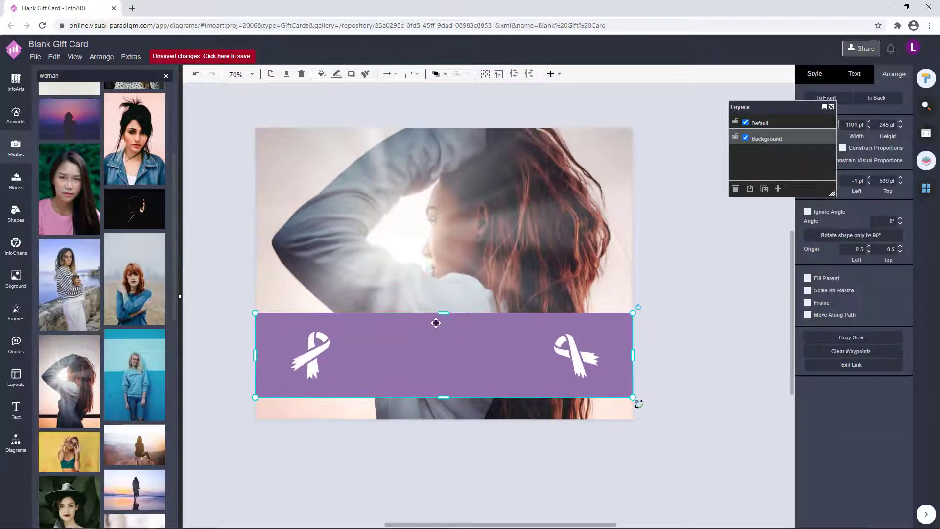
{"action": "left_click_drag", "start_coordinate": [445, 323], "coordinate": [606, 205]}
{"action": "left_click_drag", "start_coordinate": [764, 107], "coordinate": [674, 88]}
Give the duplicated band a South gradient fill running from purple to pink.
{"action": "left_click", "coordinate": [814, 74]}
{"action": "left_click", "coordinate": [807, 142]}
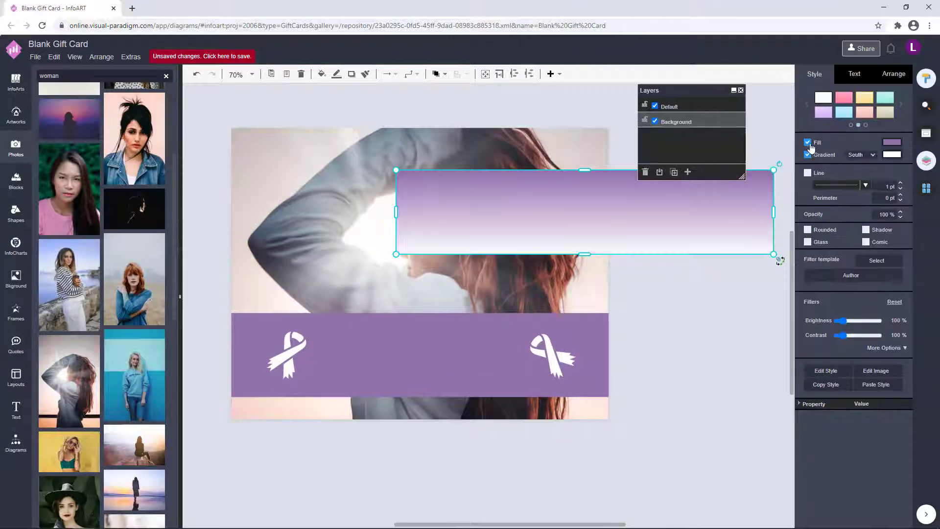
{"action": "left_click", "coordinate": [808, 143]}
{"action": "left_click", "coordinate": [891, 155]}
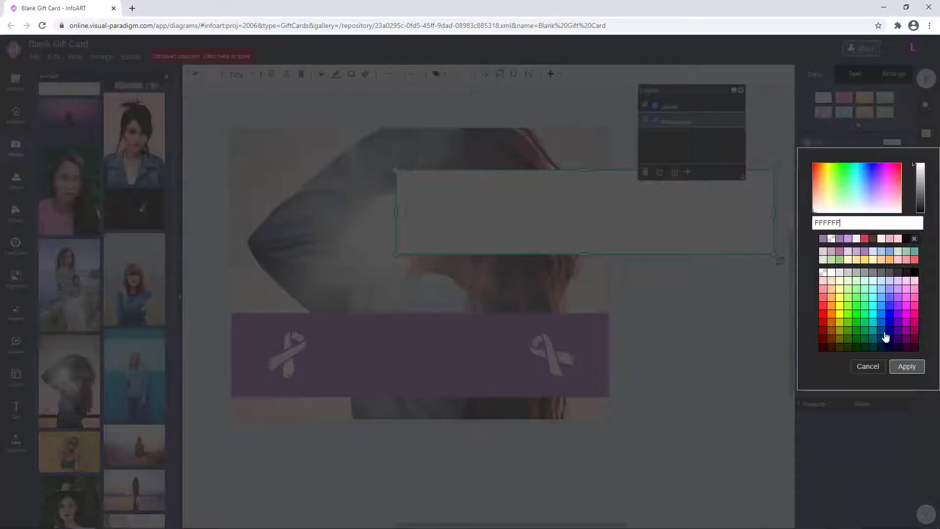
{"action": "left_click", "coordinate": [883, 333]}
{"action": "left_click", "coordinate": [907, 367]}
{"action": "left_click", "coordinate": [895, 144]}
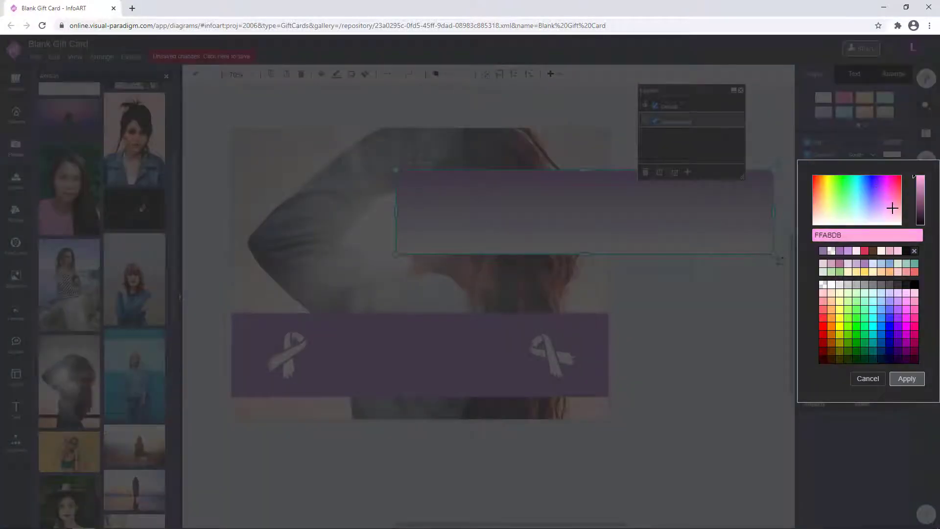
{"action": "left_click", "coordinate": [907, 378]}
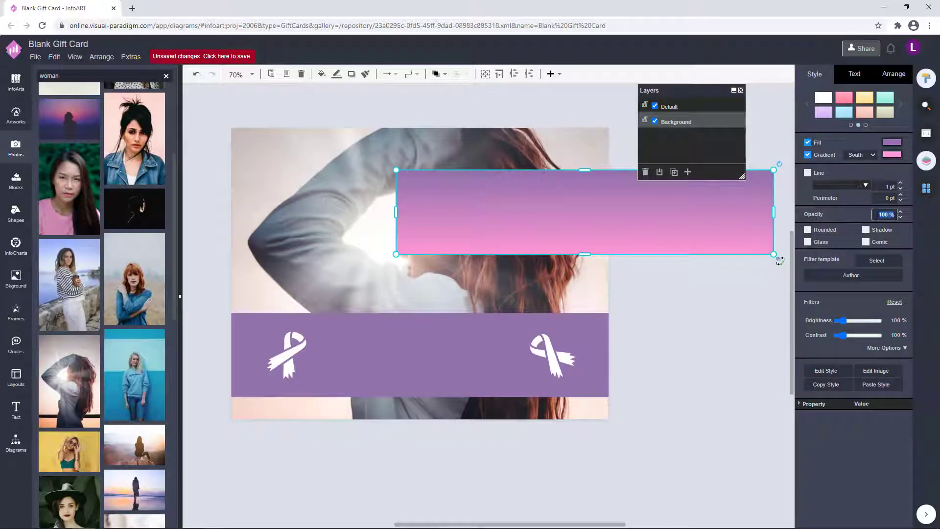
Set the gradient band's opacity to 30% and stretch it to cover the whole card.
{"action": "type", "text": "30"}
{"action": "left_click", "coordinate": [694, 290]}
{"action": "left_click_drag", "start_coordinate": [637, 242], "coordinate": [472, 200]}
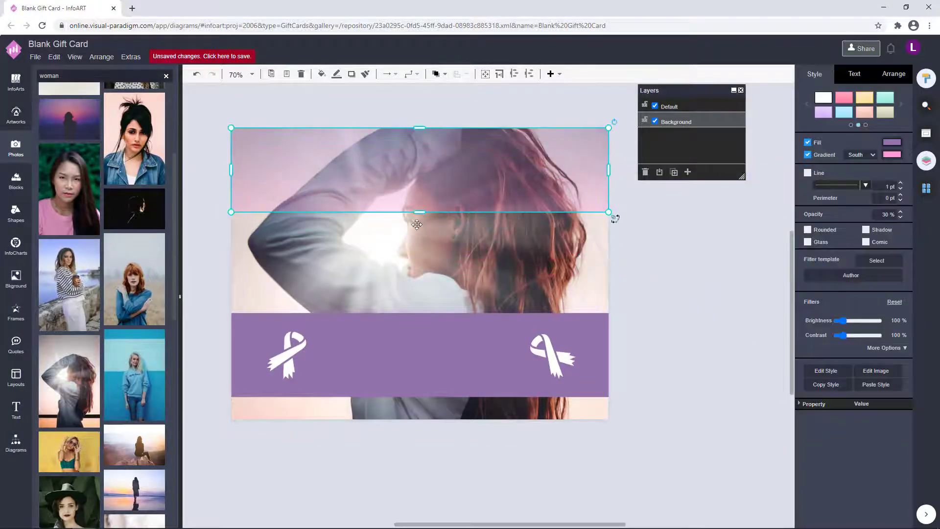
{"action": "left_click_drag", "start_coordinate": [420, 212], "coordinate": [422, 421]}
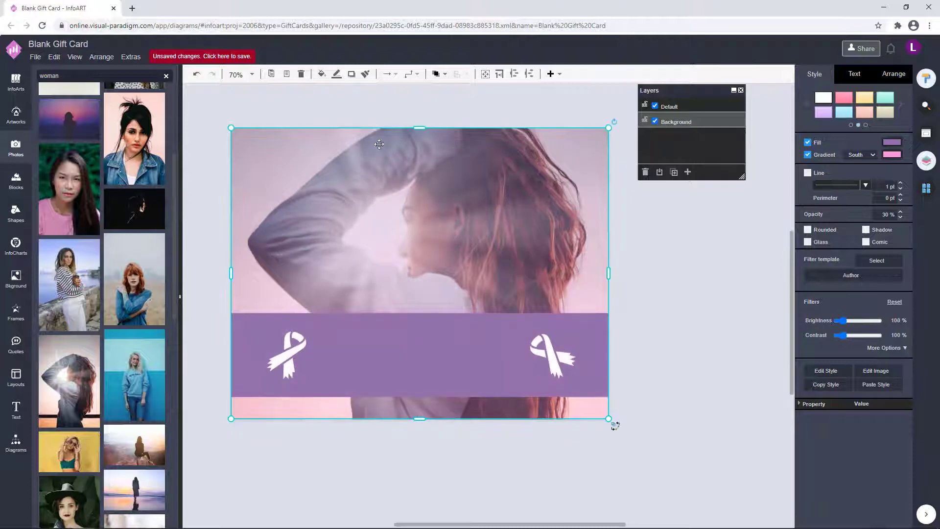
Try to send the gradient overlay alone to the back, and undo that change.
{"action": "left_click", "coordinate": [442, 76]}
{"action": "left_click", "coordinate": [453, 109]}
{"action": "left_click", "coordinate": [634, 233]}
{"action": "key", "text": "ctrl+z"}
Send the photo and gradient overlay together behind the purple band, and realign the overlay with the card's edges.
{"action": "left_click", "coordinate": [589, 166], "text": "shift"}
{"action": "left_click_drag", "start_coordinate": [589, 165], "coordinate": [589, 187]}
{"action": "left_click", "coordinate": [539, 139], "text": "shift"}
{"action": "left_click", "coordinate": [440, 75]}
{"action": "left_click", "coordinate": [453, 107]}
{"action": "left_click", "coordinate": [425, 110]}
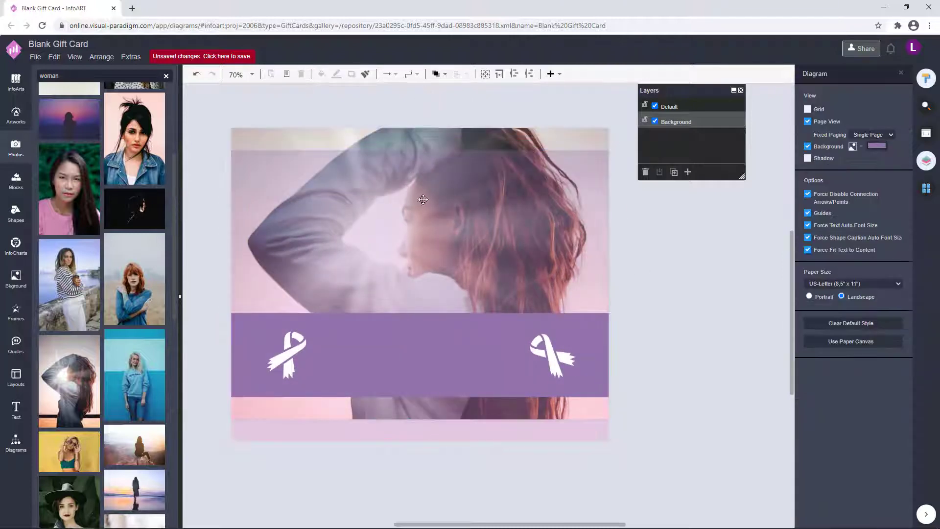
{"action": "left_click_drag", "start_coordinate": [423, 200], "coordinate": [424, 178]}
{"action": "left_click", "coordinate": [678, 292]}
Set the gradient overlay's opacity to 40% and darken the purple band's fill color.
{"action": "left_click", "coordinate": [551, 259]}
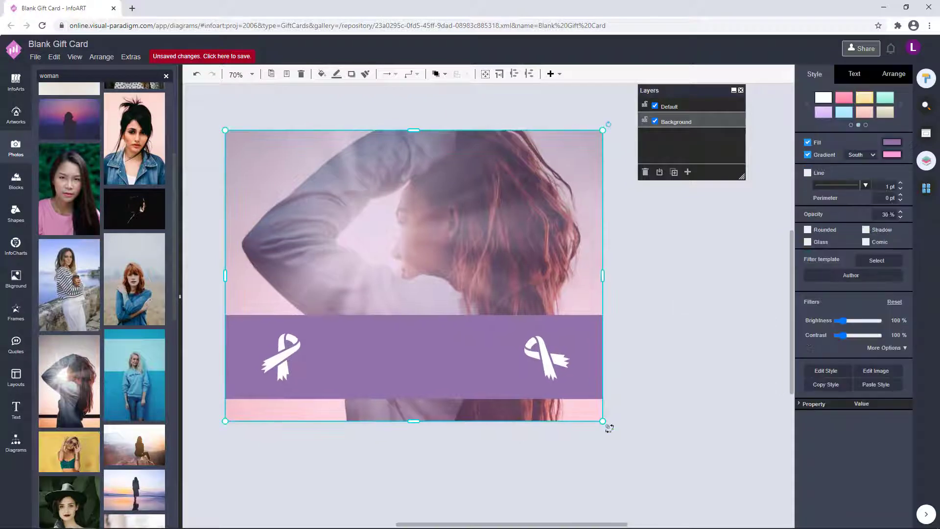
{"action": "left_click", "coordinate": [712, 315]}
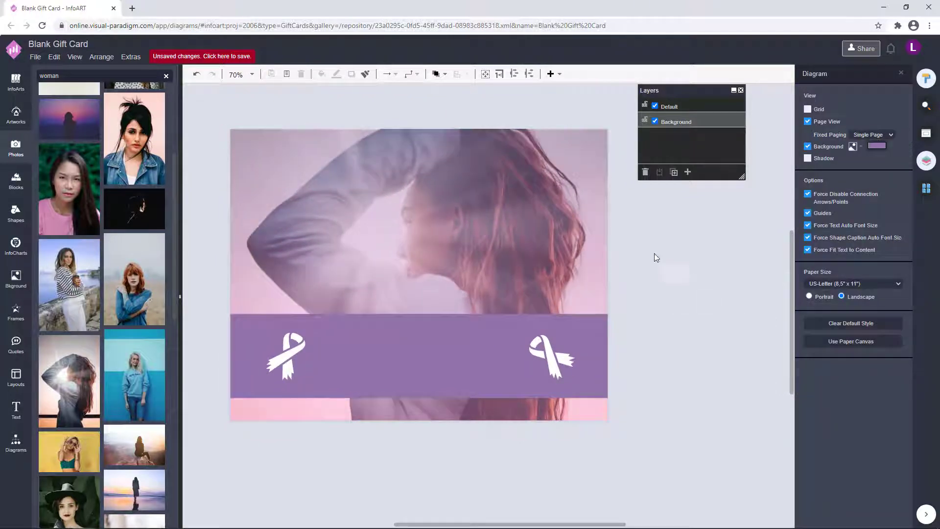
{"action": "left_click", "coordinate": [361, 361]}
{"action": "left_click", "coordinate": [899, 147]}
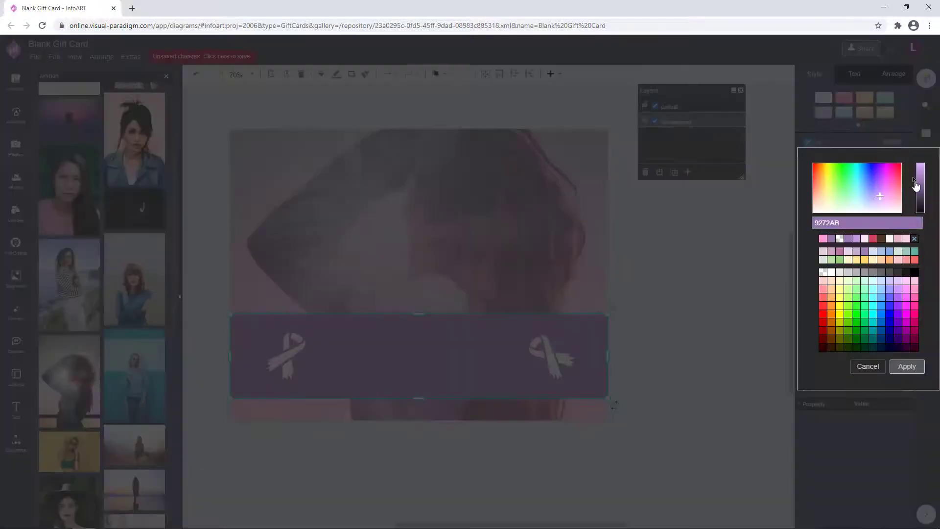
{"action": "left_click", "coordinate": [898, 366]}
{"action": "left_click", "coordinate": [706, 325]}
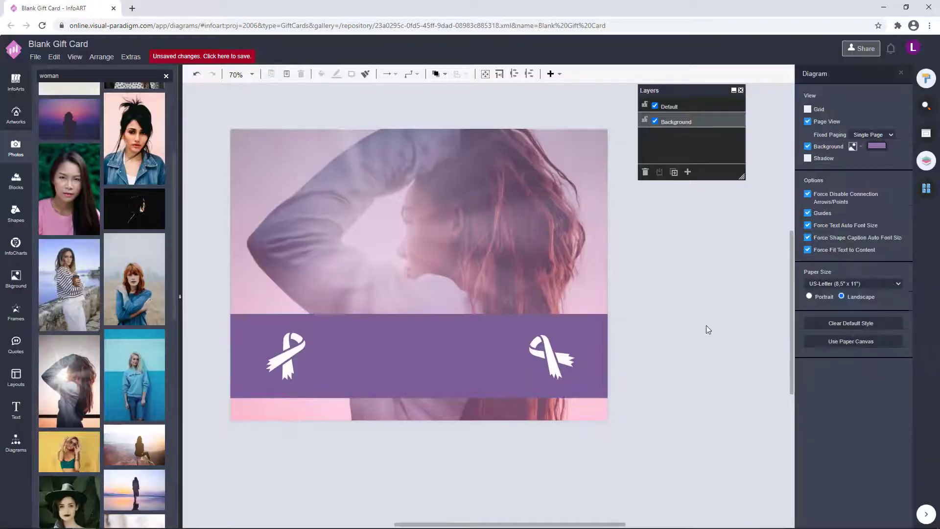
{"action": "left_click", "coordinate": [300, 371]}
{"action": "left_click", "coordinate": [559, 367], "text": "shift"}
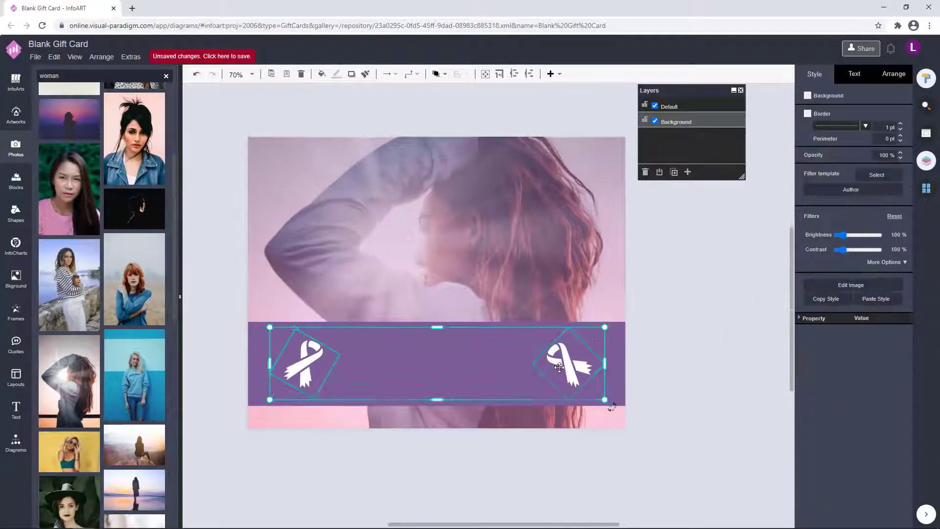
{"action": "left_click_drag", "start_coordinate": [607, 328], "coordinate": [612, 323]}
{"action": "left_click", "coordinate": [681, 343]}
{"action": "left_click_drag", "start_coordinate": [570, 370], "coordinate": [577, 368]}
{"action": "left_click", "coordinate": [301, 371], "text": "shift"}
{"action": "left_click", "coordinate": [671, 371]}
{"action": "left_click_drag", "start_coordinate": [672, 372], "coordinate": [679, 357]}
{"action": "left_click_drag", "start_coordinate": [703, 305], "coordinate": [693, 315]}
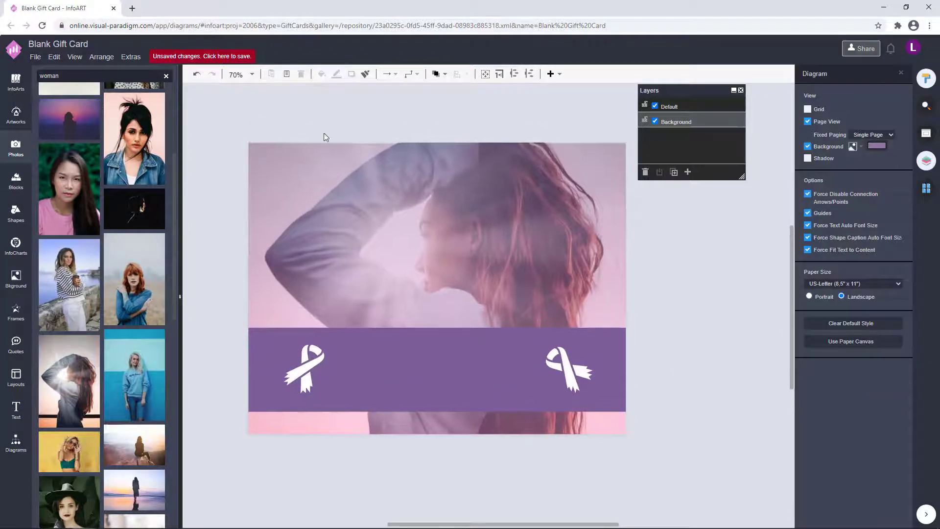
Examine up close how the gradient overlay's upper edge lines up with the card's edge.
{"action": "left_click", "coordinate": [380, 154]}
{"action": "scroll", "coordinate": [380, 154], "scroll_direction": "up", "scroll_amount": 5}
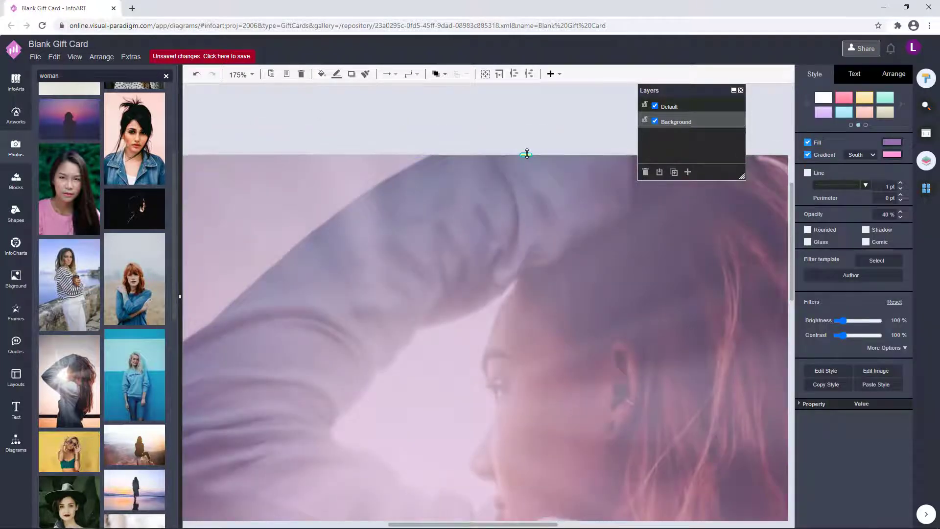
{"action": "left_click", "coordinate": [525, 136]}
{"action": "scroll", "coordinate": [513, 202], "scroll_direction": "down", "scroll_amount": 5}
{"action": "left_click_drag", "start_coordinate": [489, 350], "coordinate": [436, 334]}
{"action": "left_click", "coordinate": [356, 392]}
{"action": "left_click", "coordinate": [726, 305]}
{"action": "left_click_drag", "start_coordinate": [736, 331], "coordinate": [714, 323]}
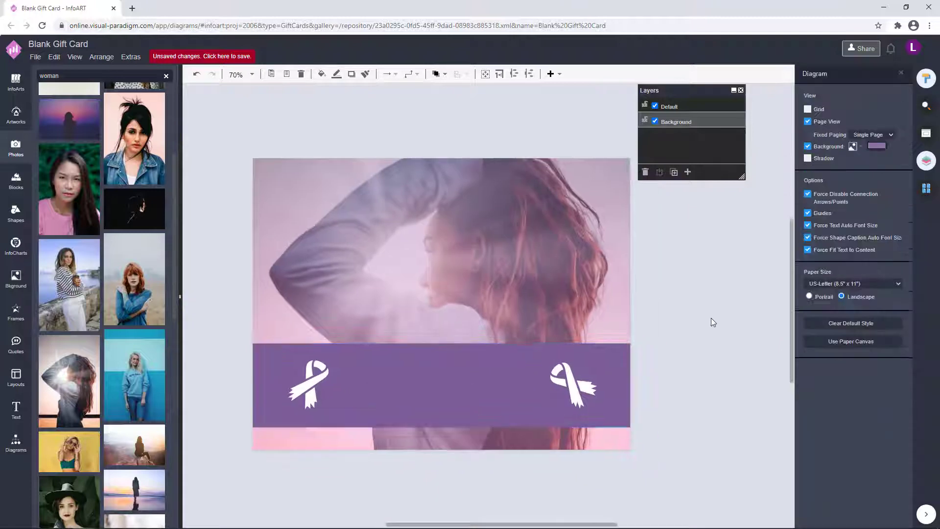
{"action": "double_click", "coordinate": [291, 110]}
{"action": "left_click_drag", "start_coordinate": [307, 116], "coordinate": [467, 120]}
{"action": "left_click_drag", "start_coordinate": [399, 123], "coordinate": [449, 179]}
{"action": "left_click", "coordinate": [410, 74]}
{"action": "left_click", "coordinate": [428, 371]}
{"action": "key", "text": "ctrl+z"}
{"action": "left_click", "coordinate": [392, 119]}
{"action": "key", "text": "Delete"}
Add a text box on the Default layer and place it in the purple band beside the left ribbon.
{"action": "left_click", "coordinate": [689, 106]}
{"action": "double_click", "coordinate": [486, 118]}
{"action": "left_click_drag", "start_coordinate": [499, 127], "coordinate": [392, 392]}
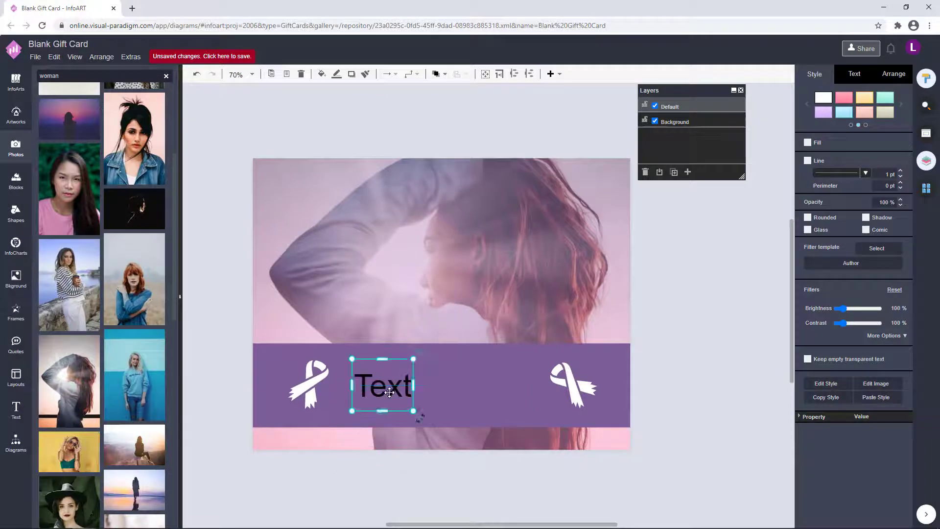
Replace the placeholder text with "WORLD CANCER DAY".
{"action": "double_click", "coordinate": [393, 393]}
{"action": "type", "text": "WORLD"}
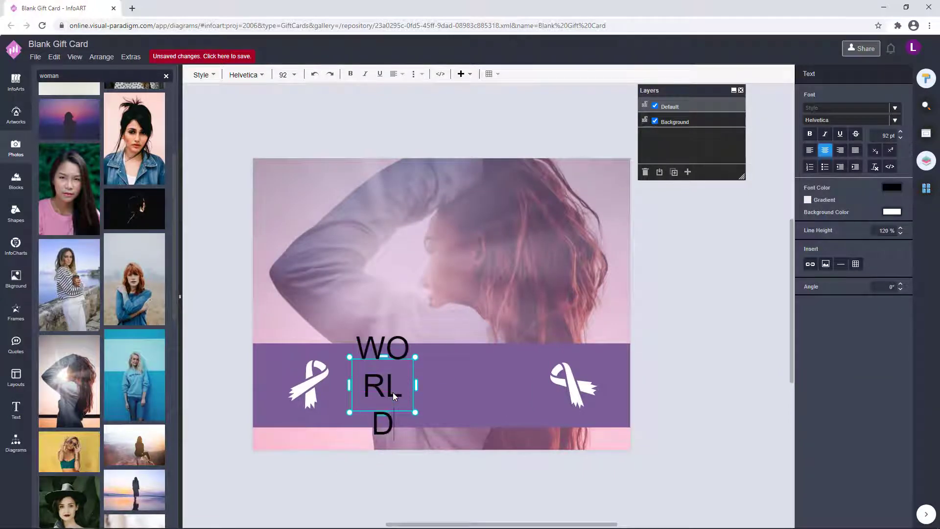
{"action": "type", "text": " CANCER DAy"}
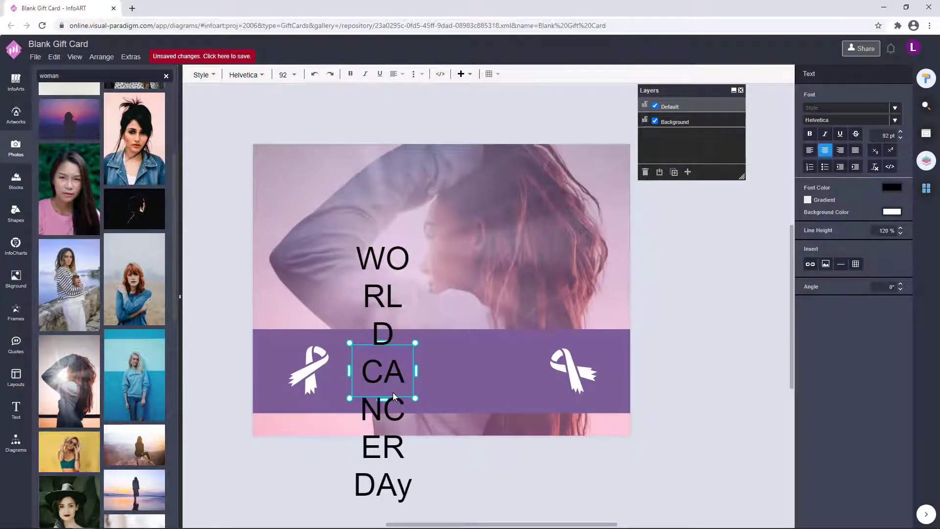
{"action": "type", "text": "Y"}
{"action": "key", "text": "BackSpace"}
{"action": "key", "text": "BackSpace"}
{"action": "type", "text": "Y"}
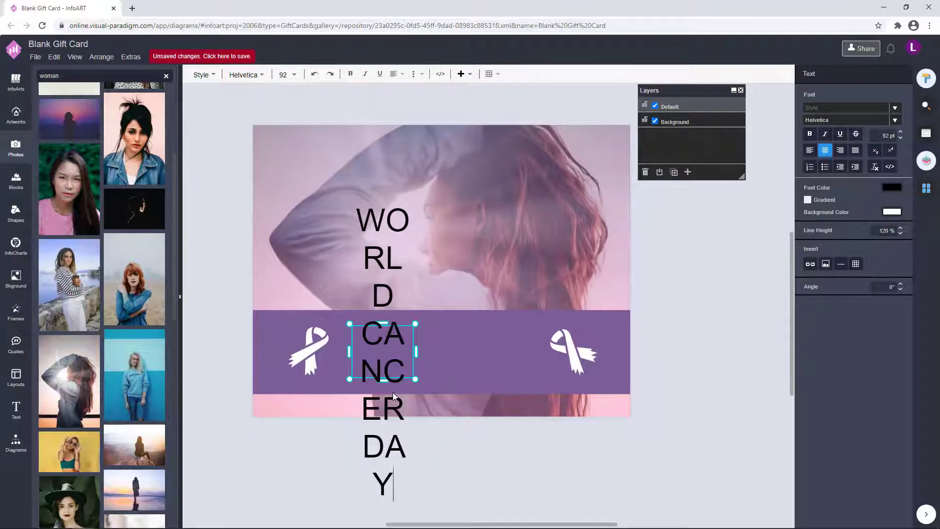
{"action": "left_click", "coordinate": [509, 346]}
Resize the title's text box to fit inside the purple band and position it between the two ribbons.
{"action": "left_click", "coordinate": [352, 298]}
{"action": "left_click_drag", "start_coordinate": [399, 312], "coordinate": [523, 314]}
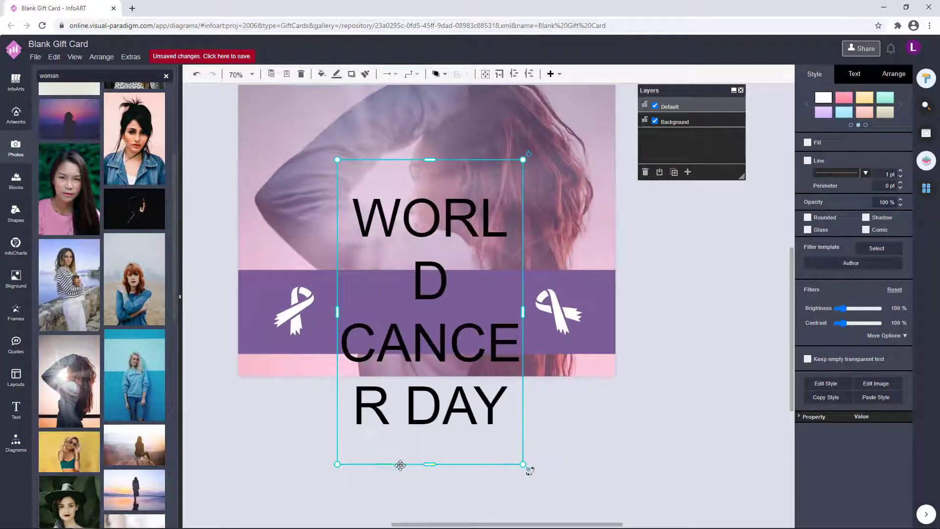
{"action": "left_click_drag", "start_coordinate": [430, 464], "coordinate": [429, 221]}
{"action": "left_click_drag", "start_coordinate": [453, 188], "coordinate": [451, 325]}
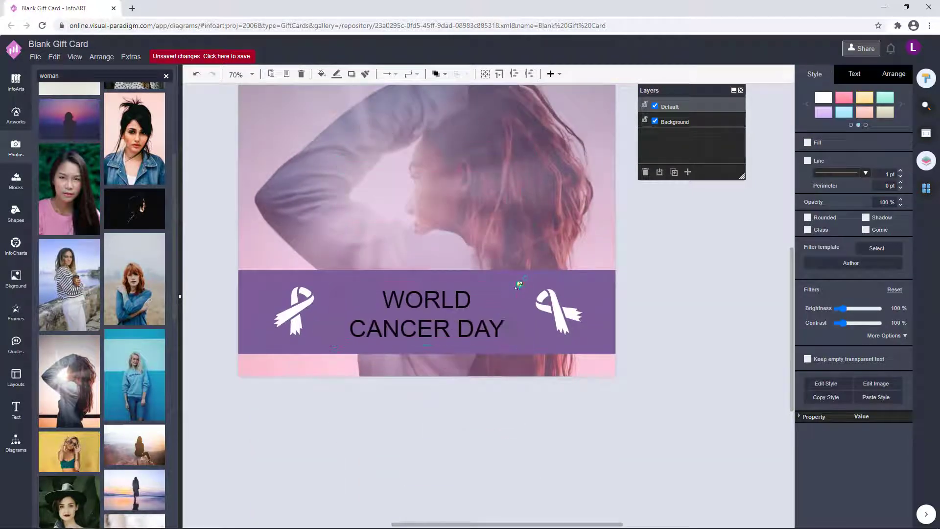
{"action": "left_click_drag", "start_coordinate": [518, 286], "coordinate": [503, 289]}
{"action": "left_click_drag", "start_coordinate": [434, 330], "coordinate": [445, 324]}
{"action": "left_click", "coordinate": [636, 371]}
Reshape the text box so "WORLD CANCER DAY" fits on one line in the band's upper half.
{"action": "scroll", "coordinate": [636, 371], "scroll_direction": "down", "scroll_amount": 2}
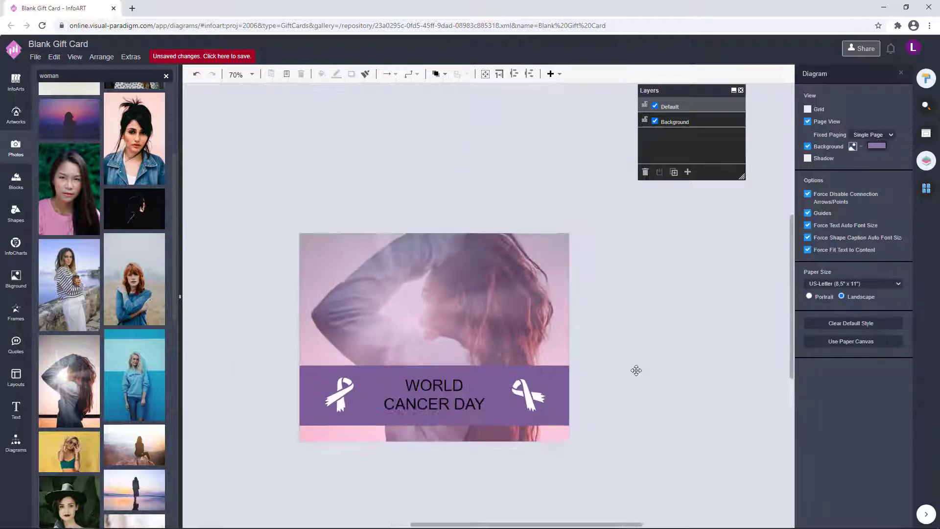
{"action": "left_click", "coordinate": [454, 391]}
{"action": "left_click_drag", "start_coordinate": [618, 399], "coordinate": [619, 352]}
{"action": "left_click", "coordinate": [483, 343]}
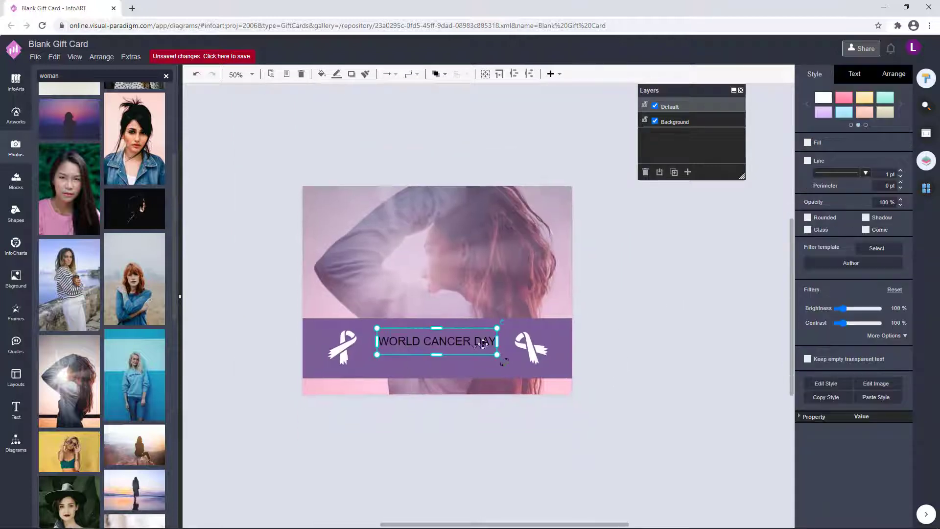
{"action": "left_click_drag", "start_coordinate": [497, 354], "coordinate": [488, 342]}
Set the title's font color to white.
{"action": "left_click", "coordinate": [856, 75]}
{"action": "left_click", "coordinate": [890, 184]}
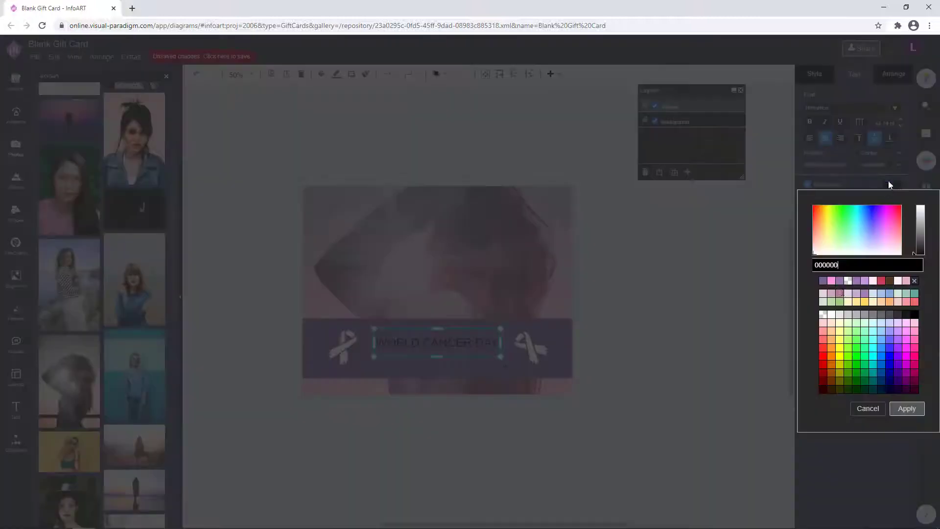
{"action": "left_click", "coordinate": [622, 361]}
{"action": "scroll", "coordinate": [583, 344], "scroll_direction": "up", "scroll_amount": 1}
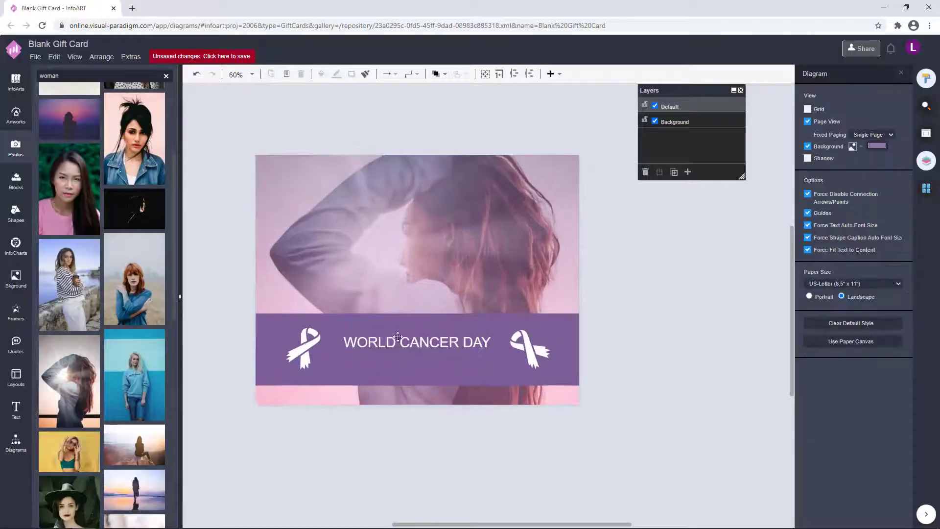
Nudge the title slightly upward and shift the right ribbon slightly outward to even out their spacing in the band.
{"action": "left_click_drag", "start_coordinate": [398, 339], "coordinate": [399, 336]}
{"action": "left_click", "coordinate": [634, 360]}
{"action": "left_click", "coordinate": [543, 322]}
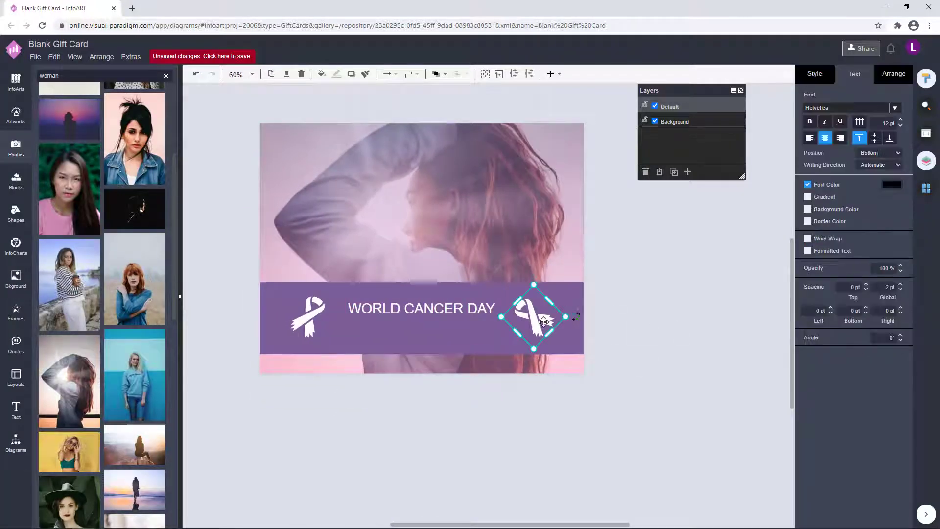
{"action": "left_click", "coordinate": [654, 283]}
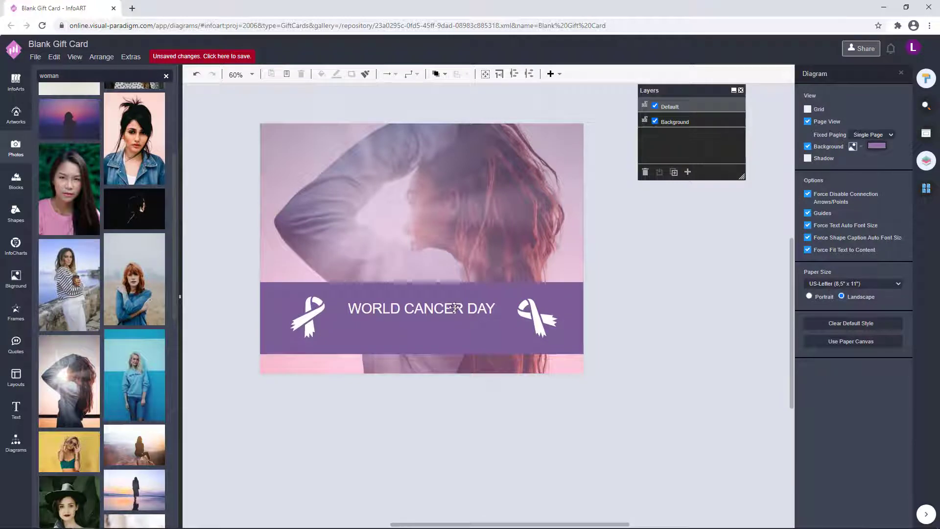
{"action": "left_click", "coordinate": [454, 308]}
{"action": "left_click", "coordinate": [625, 314]}
{"action": "left_click", "coordinate": [431, 308]}
{"action": "left_click", "coordinate": [300, 324], "text": "shift"}
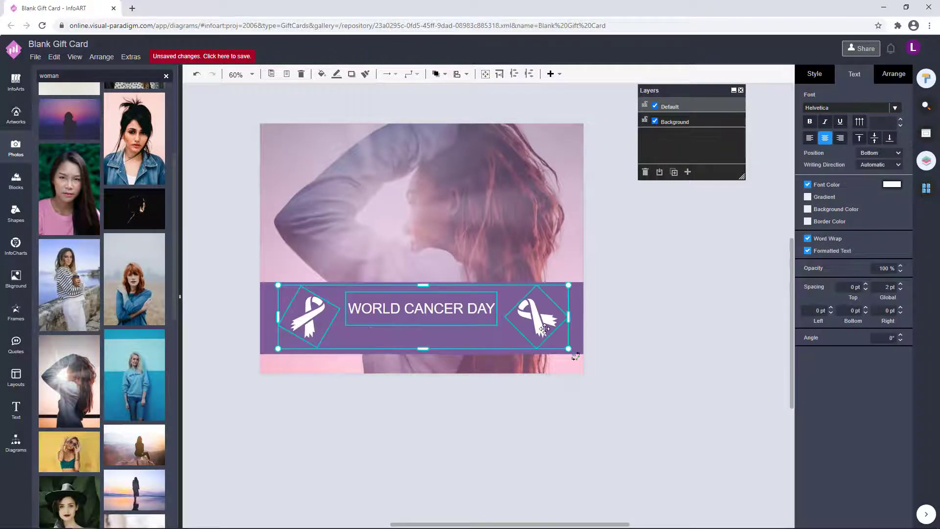
Change the "WORLD CANCER DAY" title's font to Josefin Sans.
{"action": "left_click", "coordinate": [441, 308]}
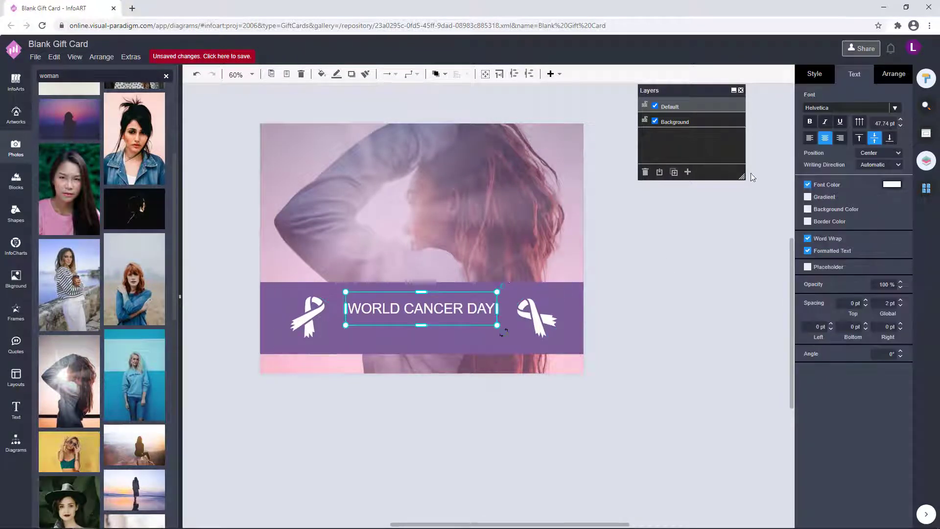
{"action": "left_click", "coordinate": [896, 108]}
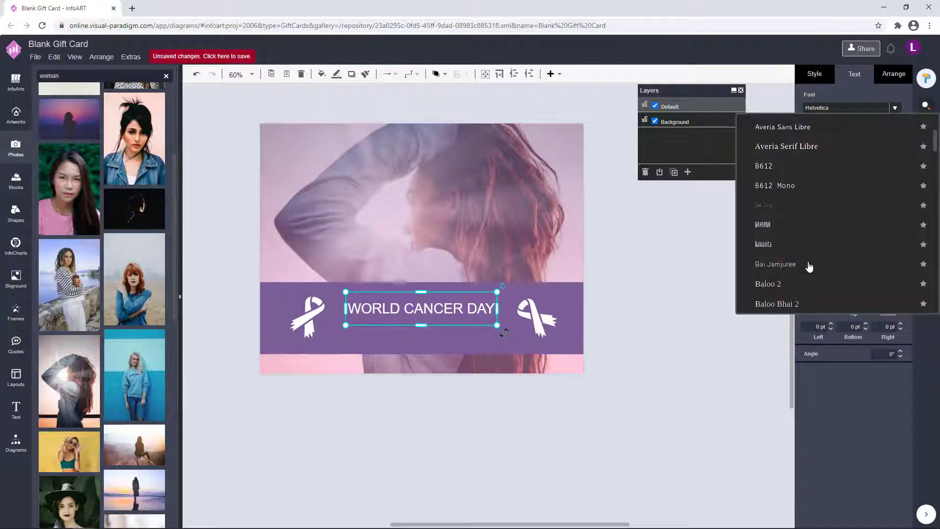
{"action": "scroll", "coordinate": [809, 266], "scroll_direction": "down", "scroll_amount": 10}
{"action": "scroll", "coordinate": [807, 267], "scroll_direction": "down", "scroll_amount": 10}
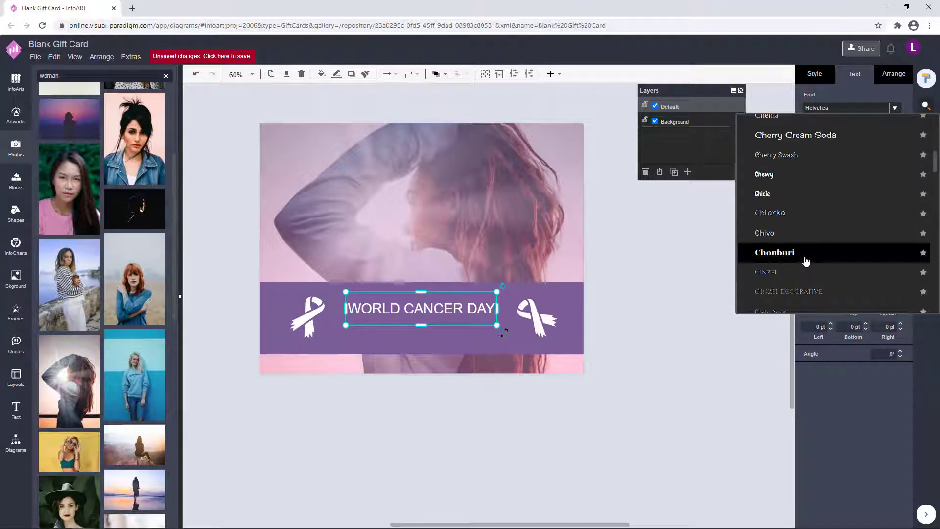
{"action": "scroll", "coordinate": [806, 261], "scroll_direction": "down", "scroll_amount": 8}
{"action": "scroll", "coordinate": [806, 261], "scroll_direction": "down", "scroll_amount": 10}
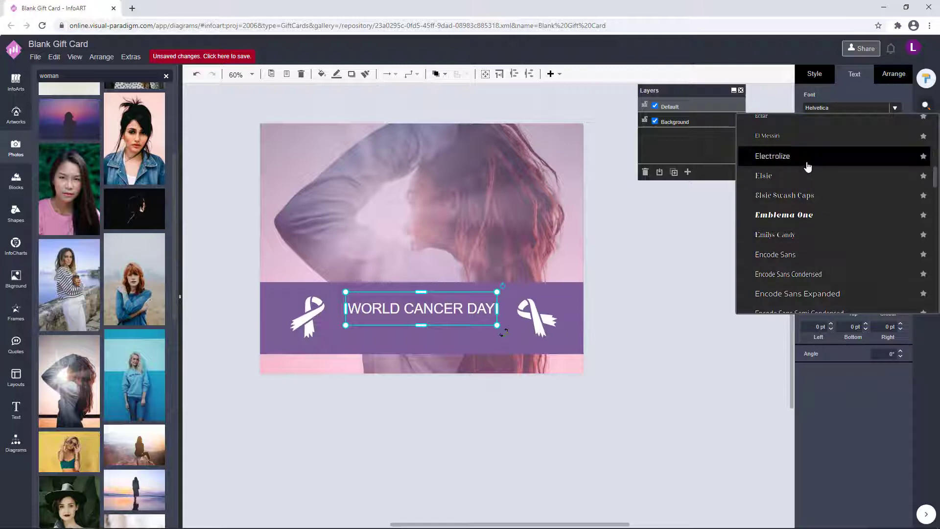
{"action": "scroll", "coordinate": [822, 223], "scroll_direction": "down", "scroll_amount": 15}
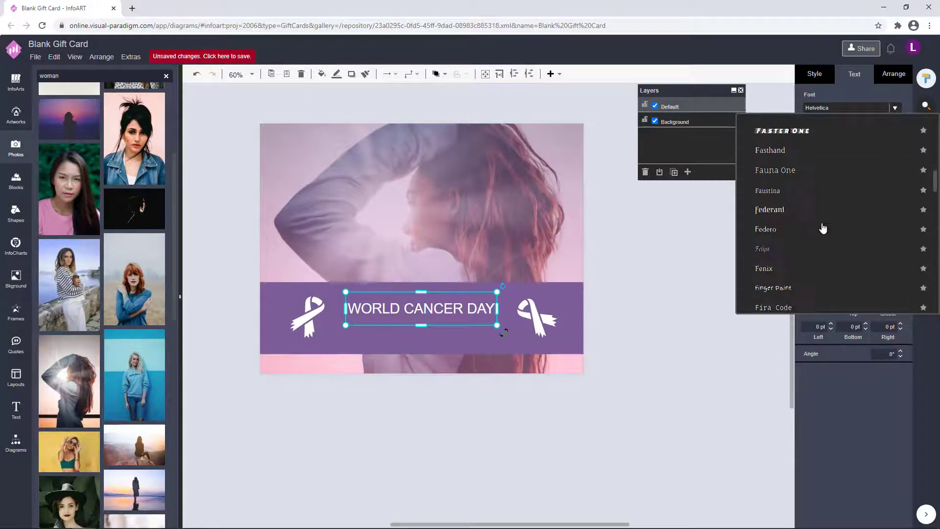
{"action": "scroll", "coordinate": [823, 228], "scroll_direction": "down", "scroll_amount": 15}
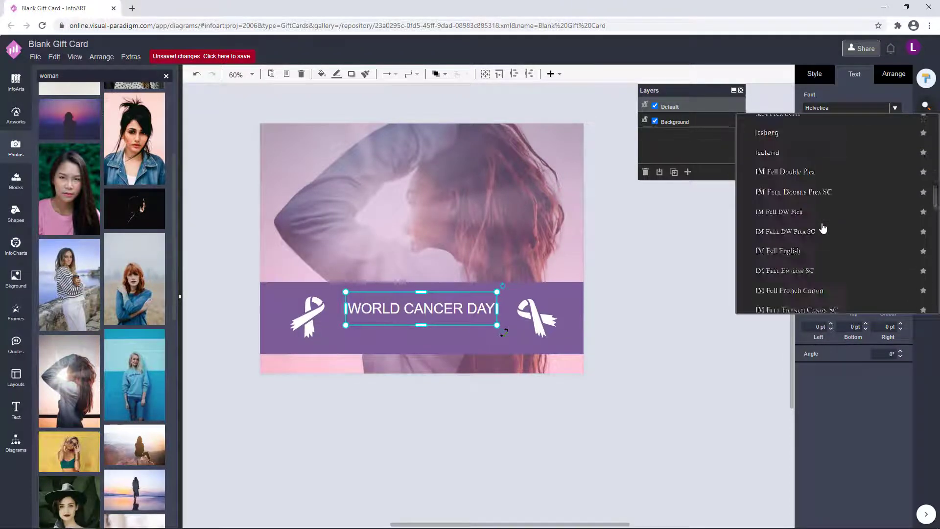
{"action": "scroll", "coordinate": [823, 228], "scroll_direction": "down", "scroll_amount": 3}
{"action": "left_click", "coordinate": [822, 227]}
{"action": "left_click", "coordinate": [563, 411]}
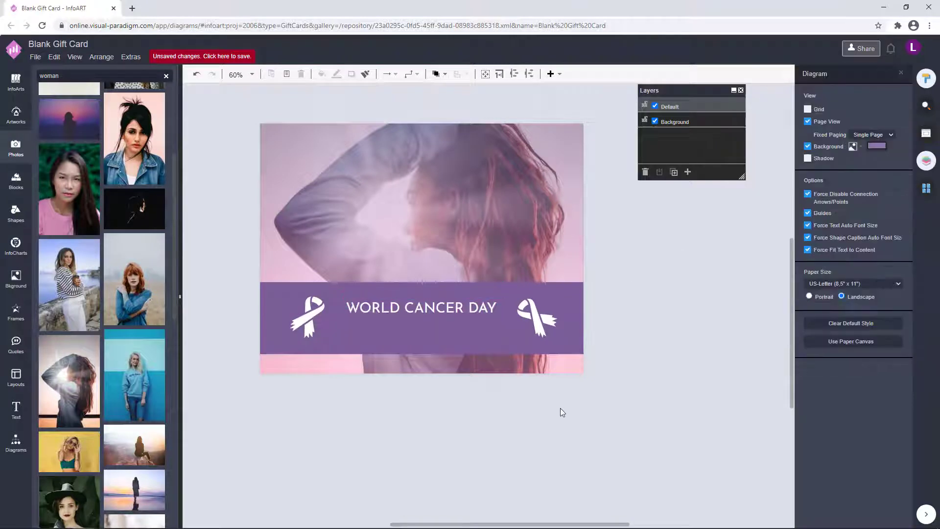
Change the band's fill to a more vivid, magenta-leaning purple.
{"action": "left_click", "coordinate": [597, 294]}
{"action": "left_click", "coordinate": [814, 74]}
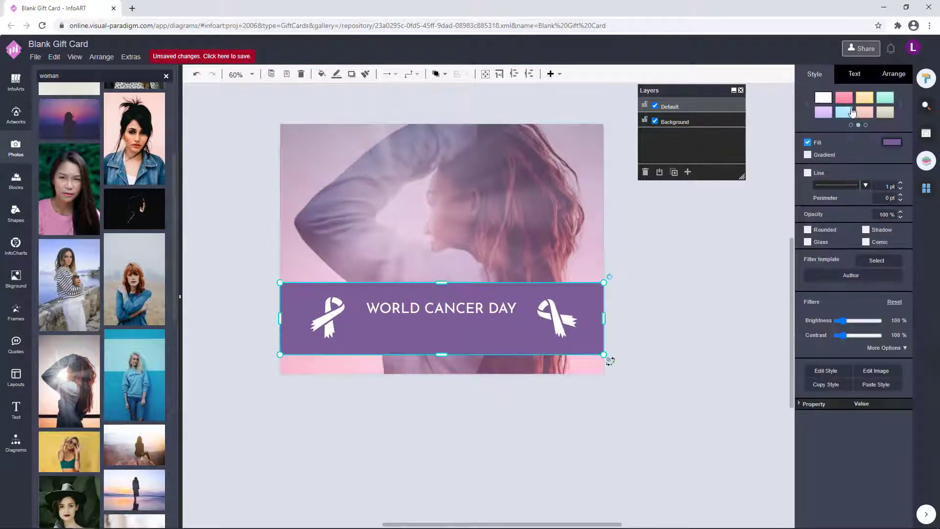
{"action": "left_click", "coordinate": [891, 145]}
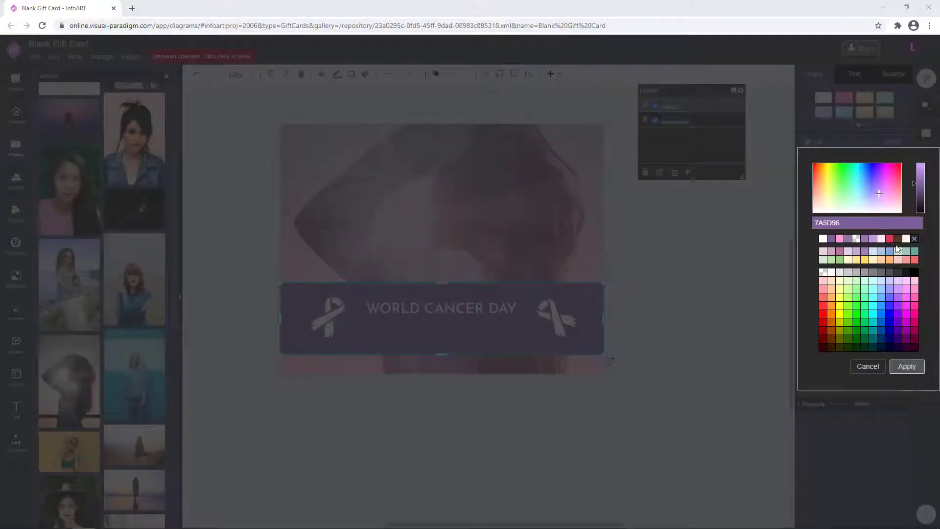
{"action": "left_click_drag", "start_coordinate": [849, 223], "coordinate": [797, 225]}
{"action": "left_click", "coordinate": [906, 367]}
{"action": "left_click", "coordinate": [706, 280]}
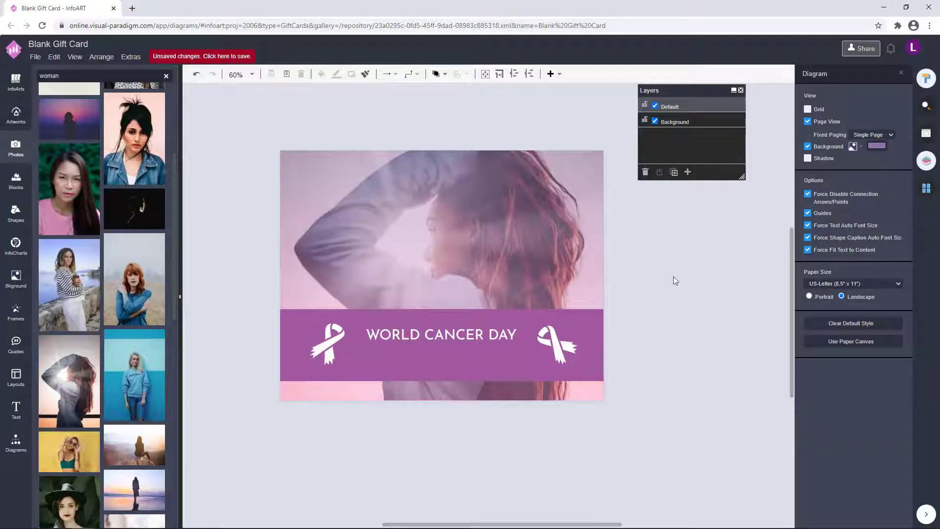
{"action": "left_click_drag", "start_coordinate": [688, 283], "coordinate": [680, 281]}
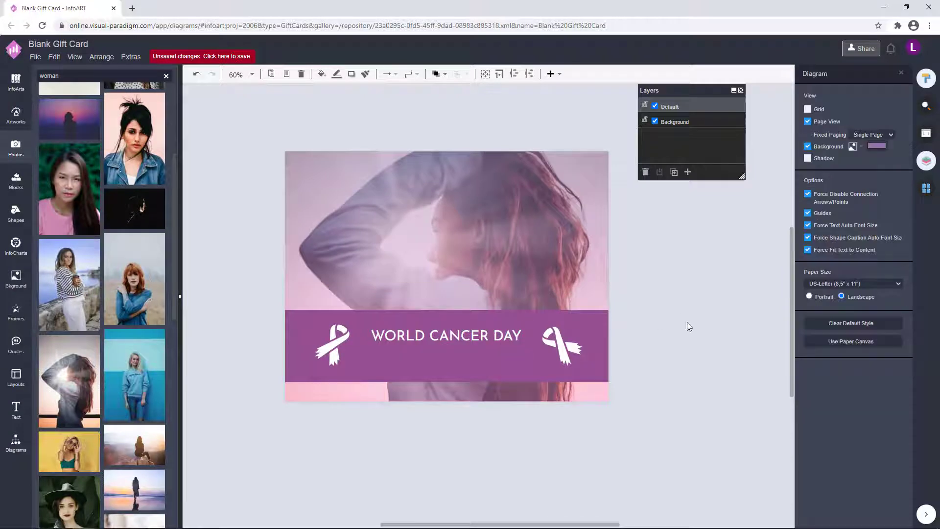
Duplicate the title below itself as an 18 pt subtitle reading "Get The Gift And Spread Support!".
{"action": "left_click", "coordinate": [471, 337]}
{"action": "left_click_drag", "start_coordinate": [598, 339], "coordinate": [484, 355]}
{"action": "double_click", "coordinate": [484, 355]}
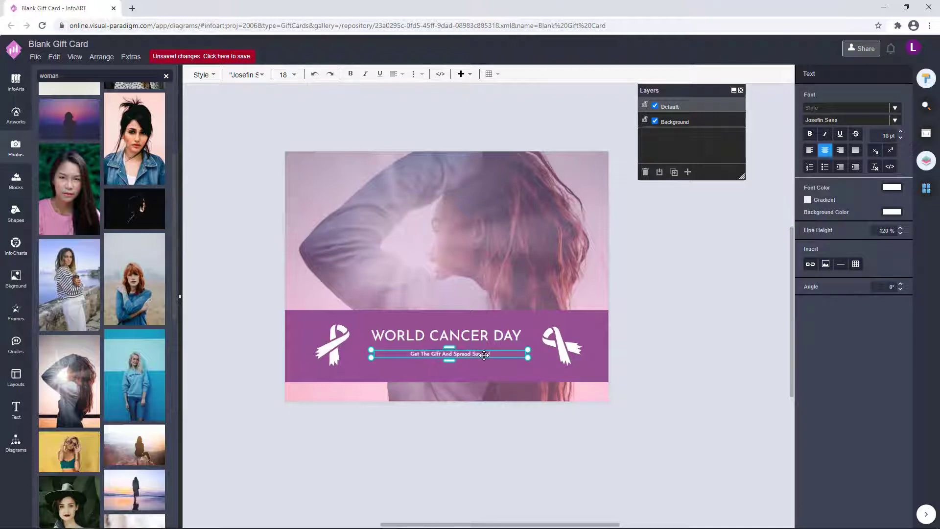
{"action": "left_click", "coordinate": [687, 339]}
Enlarge the subtitle through its text box and align it horizontally centered with the title.
{"action": "scroll", "coordinate": [491, 355], "scroll_direction": "up", "scroll_amount": 4}
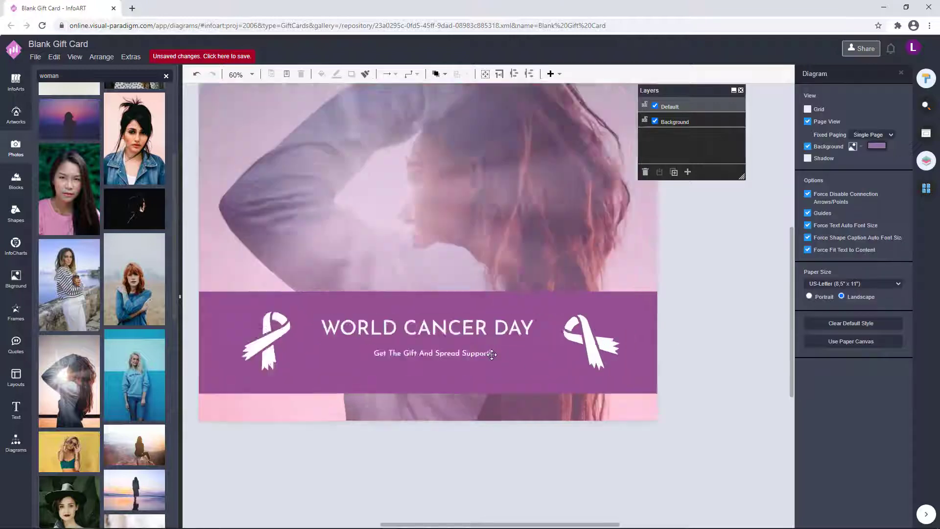
{"action": "left_click", "coordinate": [491, 354]}
{"action": "left_click_drag", "start_coordinate": [562, 364], "coordinate": [591, 364]}
{"action": "left_click_drag", "start_coordinate": [444, 356], "coordinate": [437, 356]}
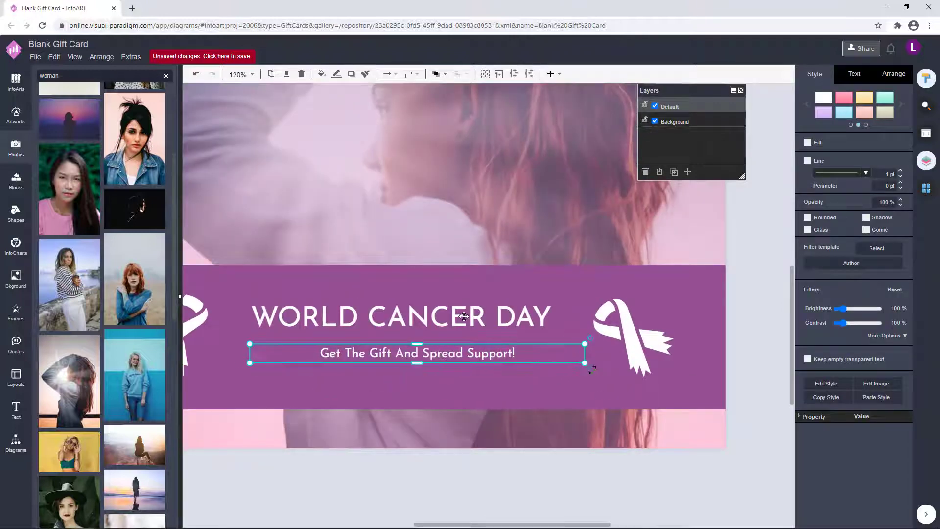
{"action": "left_click", "coordinate": [410, 317], "text": "shift"}
{"action": "left_click", "coordinate": [894, 74]}
{"action": "left_click", "coordinate": [826, 324]}
{"action": "left_click", "coordinate": [738, 231]}
{"action": "scroll", "coordinate": [738, 233], "scroll_direction": "down", "scroll_amount": 2}
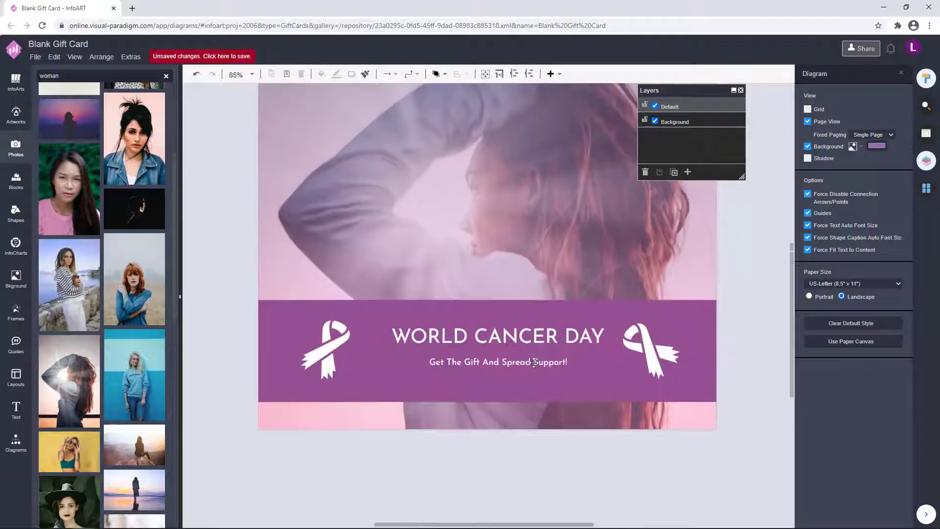
Increase the subtitle's font size to 23 pt and enlarge it slightly more.
{"action": "double_click", "coordinate": [534, 362]}
{"action": "type", "text": "23"}
{"action": "key", "text": "Return"}
{"action": "left_click", "coordinate": [757, 313]}
{"action": "scroll", "coordinate": [758, 314], "scroll_direction": "down", "scroll_amount": 2}
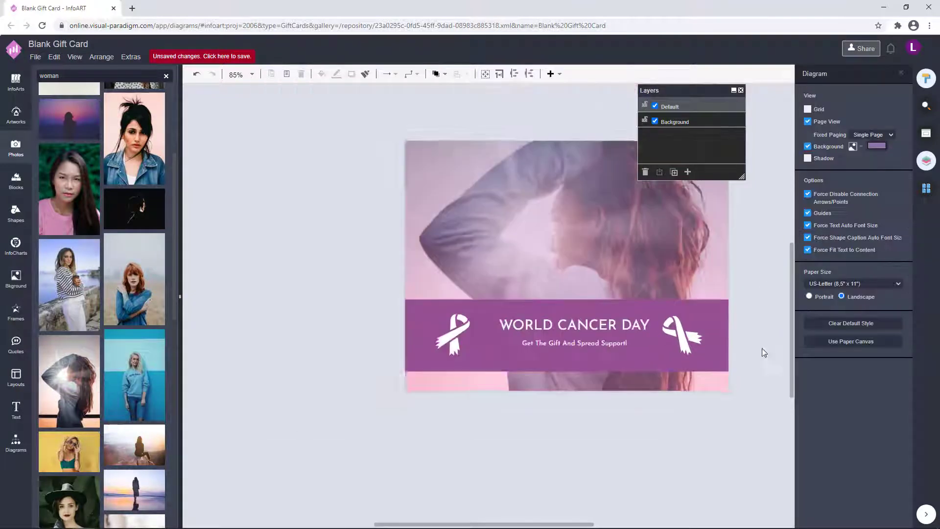
{"action": "double_click", "coordinate": [538, 358]}
{"action": "left_click", "coordinate": [733, 368]}
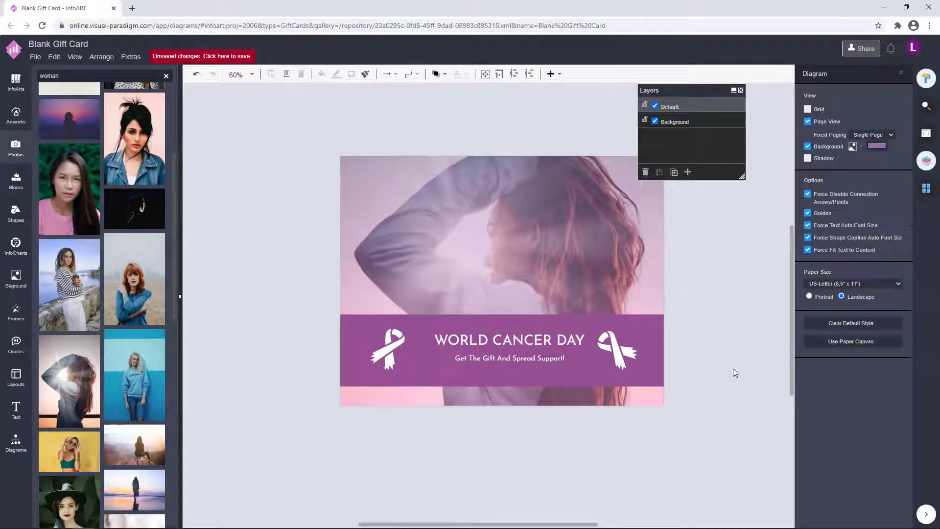
Bring the title closer to the subtitle and shift both lines slightly down within the band.
{"action": "left_click", "coordinate": [517, 360]}
{"action": "left_click", "coordinate": [517, 362], "text": "shift"}
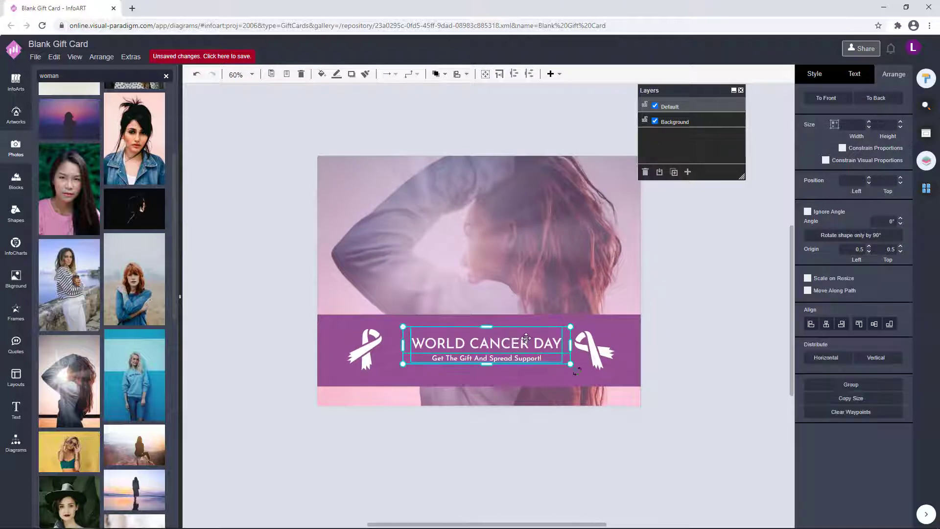
{"action": "left_click_drag", "start_coordinate": [526, 338], "coordinate": [518, 342]}
{"action": "left_click", "coordinate": [690, 360]}
Set the title's font size to 50 and shorten its text box so the title fits on one line above the subtitle.
{"action": "double_click", "coordinate": [517, 334]}
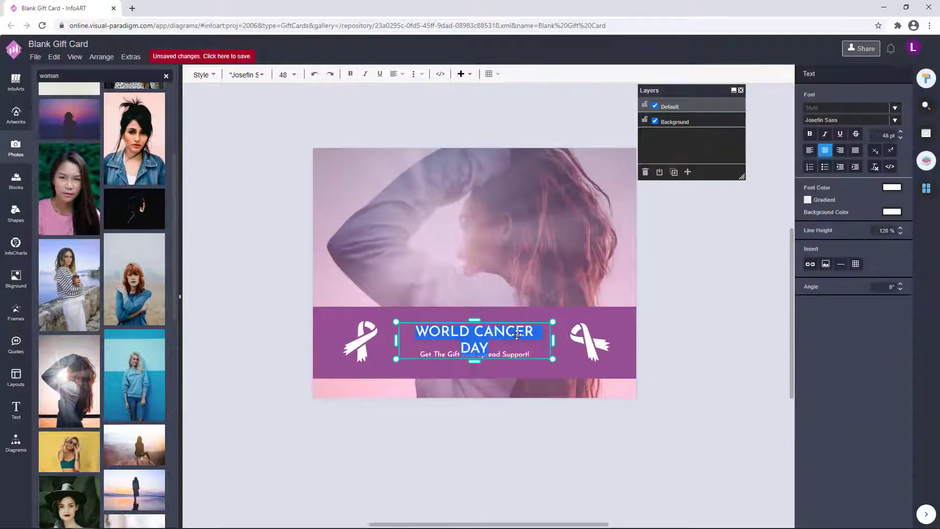
{"action": "type", "text": "50"}
{"action": "key", "text": "Return"}
{"action": "left_click", "coordinate": [724, 278]}
{"action": "left_click", "coordinate": [517, 327]}
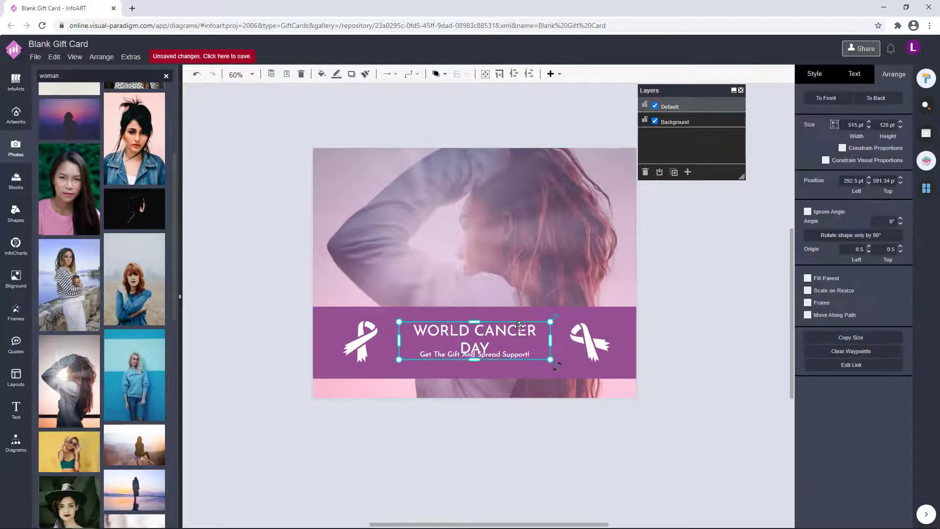
{"action": "left_click_drag", "start_coordinate": [474, 362], "coordinate": [477, 345]}
{"action": "left_click", "coordinate": [686, 348]}
Widen the title's text box to enlarge its text and recenter the title above the subtitle.
{"action": "left_click", "coordinate": [556, 339]}
{"action": "double_click", "coordinate": [542, 287]}
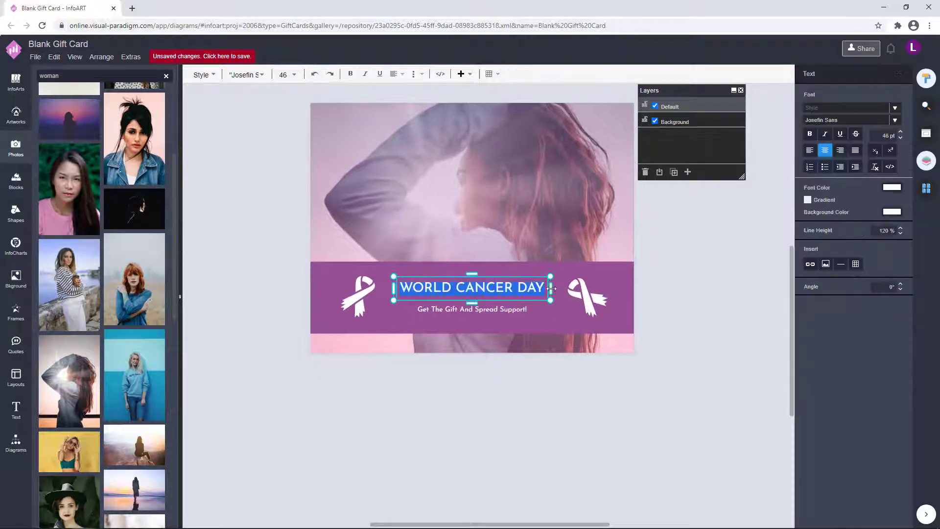
{"action": "left_click_drag", "start_coordinate": [552, 288], "coordinate": [582, 288]}
{"action": "double_click", "coordinate": [560, 285]}
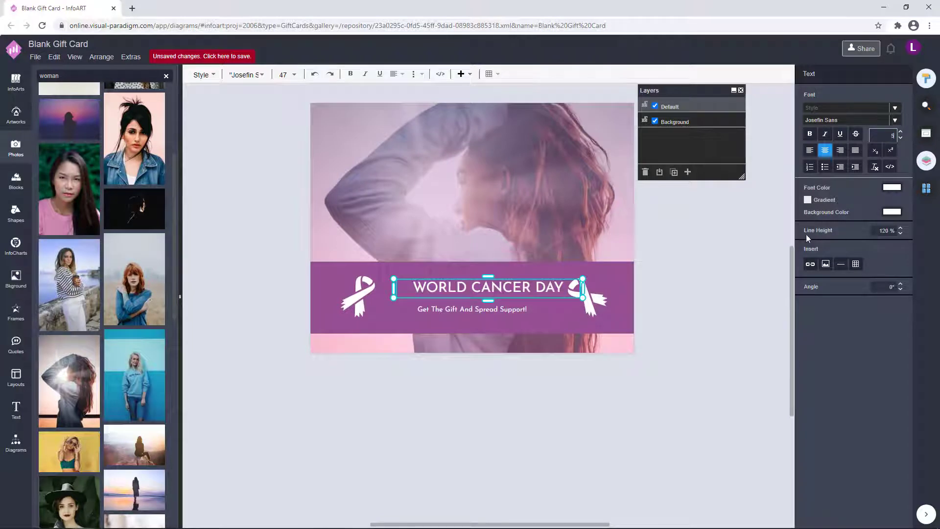
{"action": "left_click", "coordinate": [745, 297]}
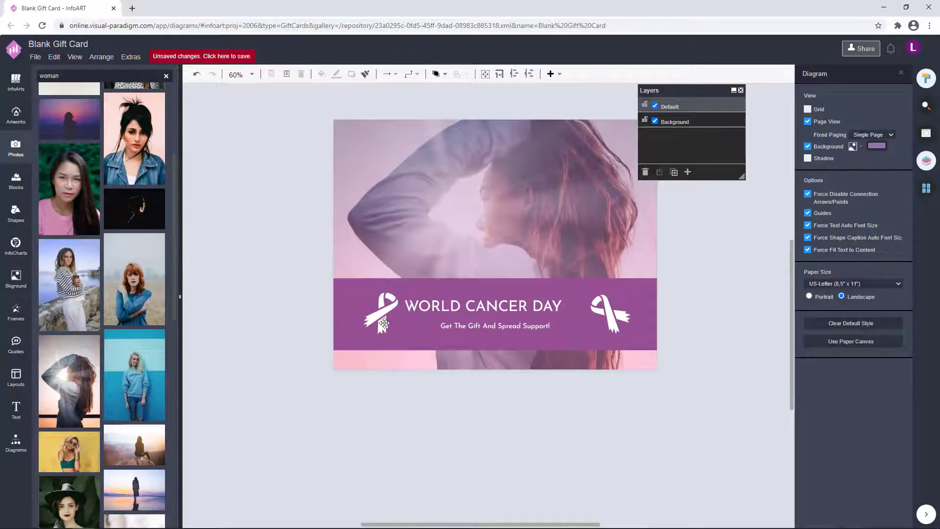
{"action": "left_click_drag", "start_coordinate": [474, 311], "coordinate": [486, 310]}
{"action": "left_click", "coordinate": [691, 333]}
Move the two ribbons outward, away from the enlarged title.
{"action": "left_click_drag", "start_coordinate": [378, 315], "coordinate": [369, 314]}
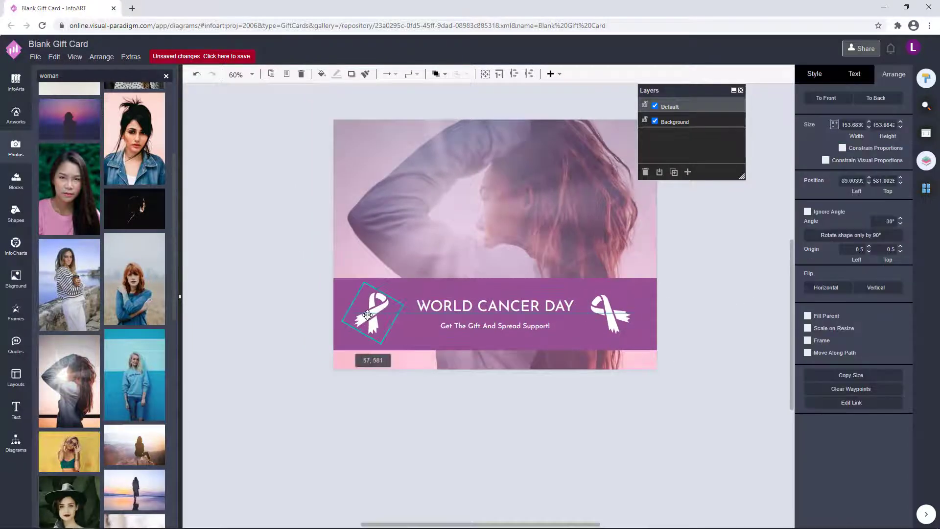
{"action": "left_click_drag", "start_coordinate": [607, 314], "coordinate": [617, 314]}
{"action": "left_click", "coordinate": [693, 321]}
Lower the title slightly toward the subtitle, keeping the two lines centered on each other.
{"action": "left_click_drag", "start_coordinate": [537, 305], "coordinate": [560, 310]}
{"action": "left_click", "coordinate": [703, 322]}
{"action": "left_click", "coordinate": [550, 325]}
{"action": "left_click", "coordinate": [552, 311], "text": "shift"}
{"action": "left_click", "coordinate": [713, 339]}
Select both ribbons and scale them down slightly together.
{"action": "scroll", "coordinate": [706, 328], "scroll_direction": "down", "scroll_amount": 1}
{"action": "left_click", "coordinate": [375, 287]}
{"action": "left_click", "coordinate": [571, 293], "text": "shift"}
{"action": "left_click", "coordinate": [616, 284], "text": "shift"}
{"action": "left_click_drag", "start_coordinate": [639, 253], "coordinate": [640, 253]}
{"action": "left_click", "coordinate": [735, 258]}
{"action": "left_click_drag", "start_coordinate": [614, 287], "coordinate": [618, 287]}
{"action": "left_click", "coordinate": [361, 286], "text": "shift"}
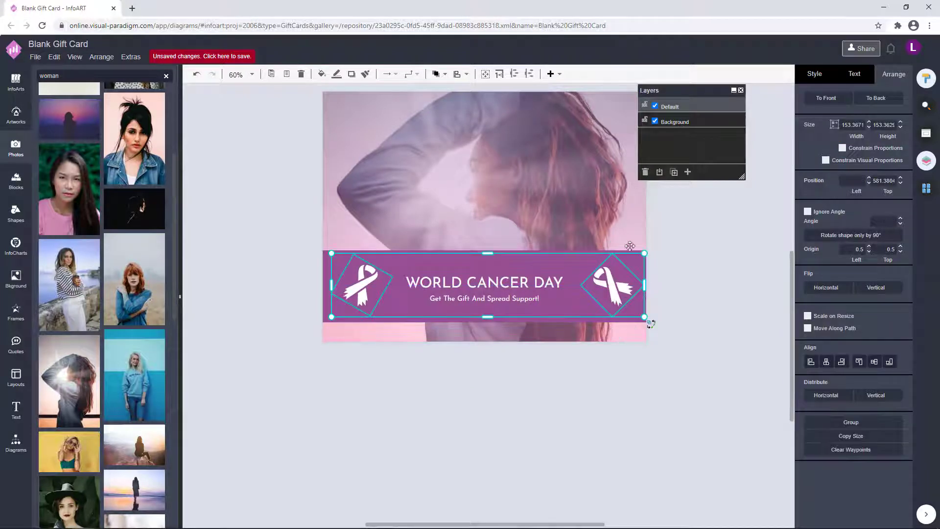
{"action": "left_click_drag", "start_coordinate": [645, 255], "coordinate": [613, 261]}
{"action": "left_click", "coordinate": [653, 266]}
Reposition the two smaller ribbons near the ends of the band with even side margins.
{"action": "left_click_drag", "start_coordinate": [359, 289], "coordinate": [358, 284]}
{"action": "left_click_drag", "start_coordinate": [583, 290], "coordinate": [623, 290]}
{"action": "left_click", "coordinate": [357, 291], "text": "shift"}
{"action": "left_click", "coordinate": [699, 276]}
{"action": "scroll", "coordinate": [700, 276], "scroll_direction": "down", "scroll_amount": 1}
{"action": "left_click_drag", "start_coordinate": [702, 280], "coordinate": [689, 299]}
{"action": "scroll", "coordinate": [670, 300], "scroll_direction": "up", "scroll_amount": 1}
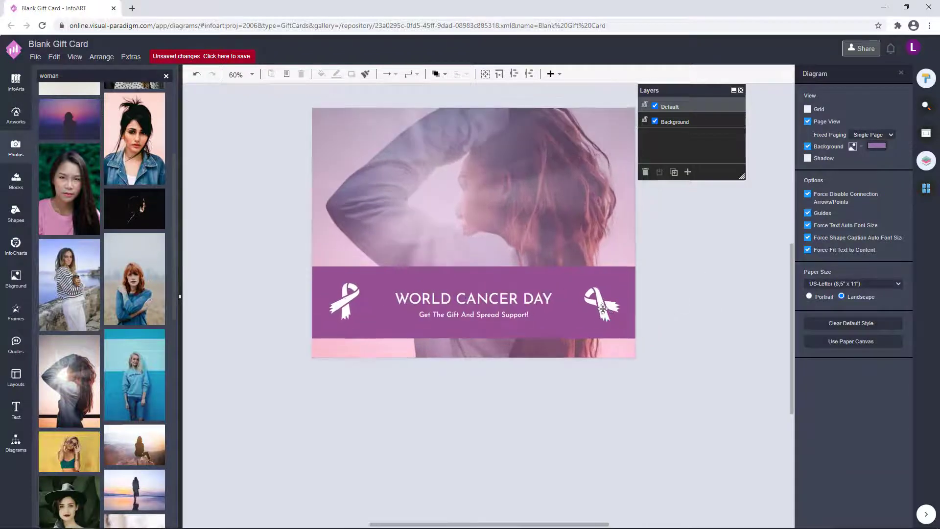
Fine-tune the vertical placement of the ribbons and the two text lines within the band.
{"action": "left_click", "coordinate": [603, 309]}
{"action": "left_click", "coordinate": [358, 299], "text": "shift"}
{"action": "left_click", "coordinate": [689, 283]}
{"action": "left_click", "coordinate": [512, 299]}
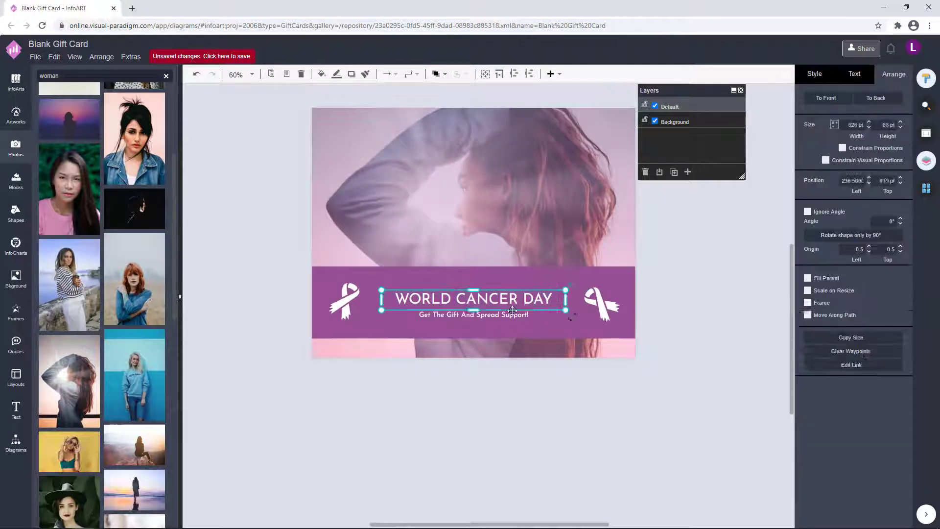
{"action": "left_click", "coordinate": [510, 315], "text": "shift"}
{"action": "left_click", "coordinate": [640, 297]}
{"action": "left_click_drag", "start_coordinate": [640, 297], "coordinate": [648, 310]}
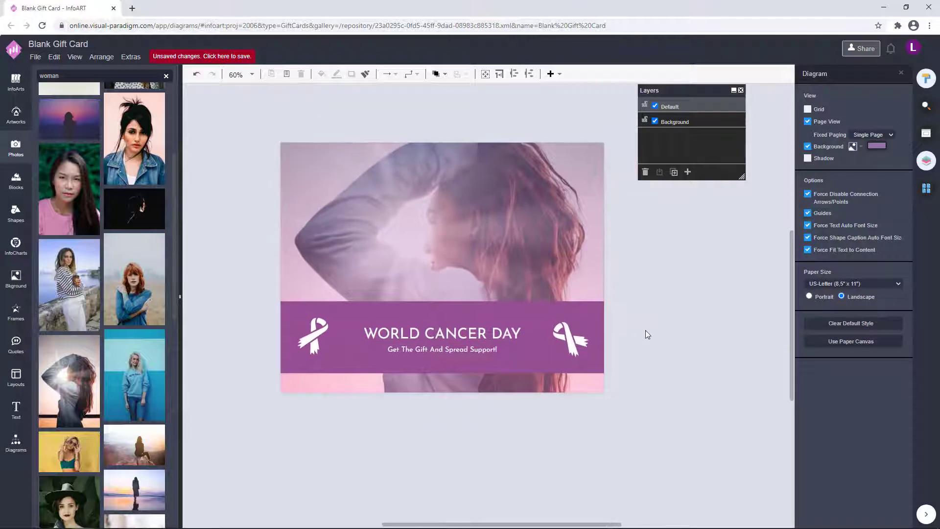
{"action": "scroll", "coordinate": [641, 318], "scroll_direction": "down", "scroll_amount": 4}
{"action": "scroll", "coordinate": [652, 313], "scroll_direction": "up", "scroll_amount": 5}
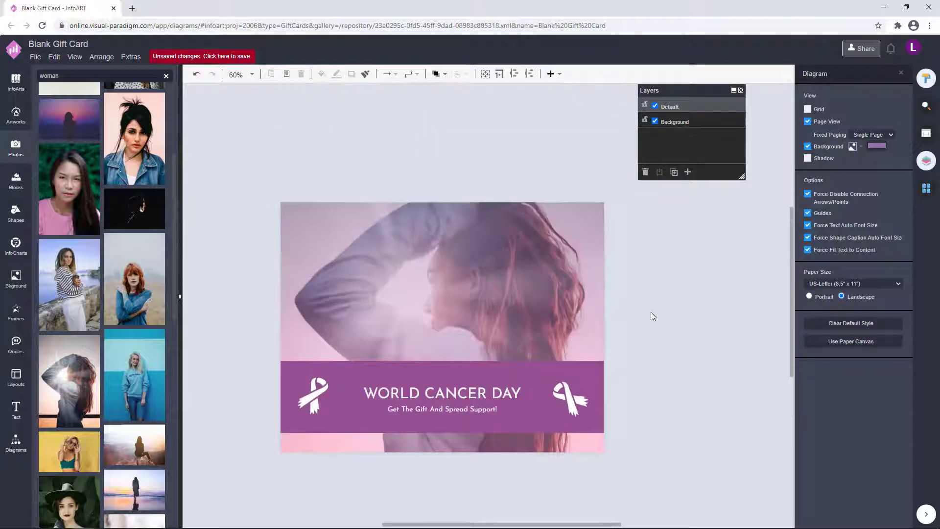
{"action": "scroll", "coordinate": [690, 392], "scroll_direction": "down", "scroll_amount": 1}
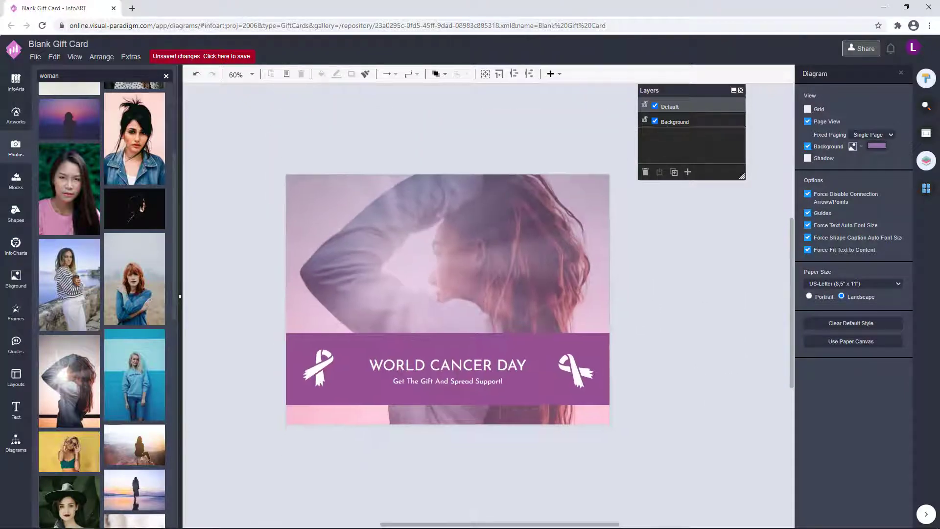
{"action": "scroll", "coordinate": [664, 356], "scroll_direction": "down", "scroll_amount": 1}
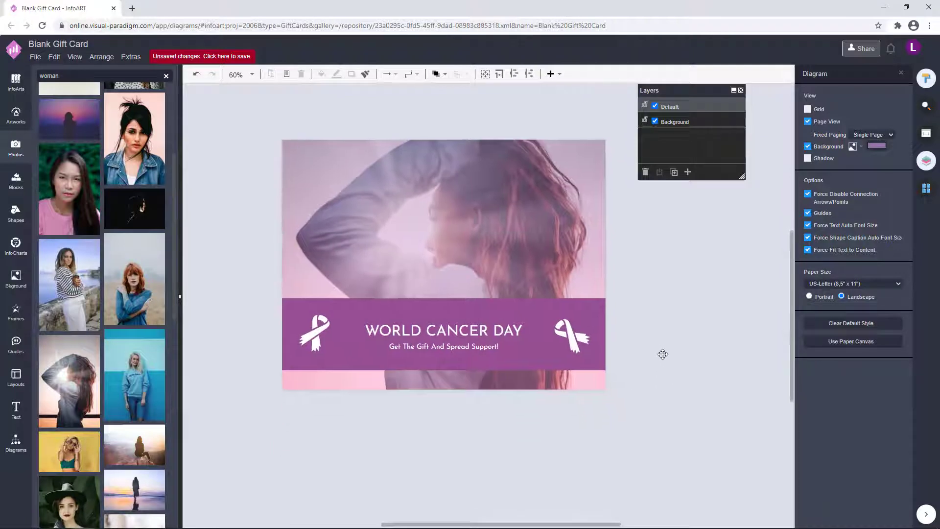
{"action": "left_click", "coordinate": [439, 303]}
{"action": "left_click", "coordinate": [700, 288]}
{"action": "scroll", "coordinate": [681, 322], "scroll_direction": "down", "scroll_amount": 1}
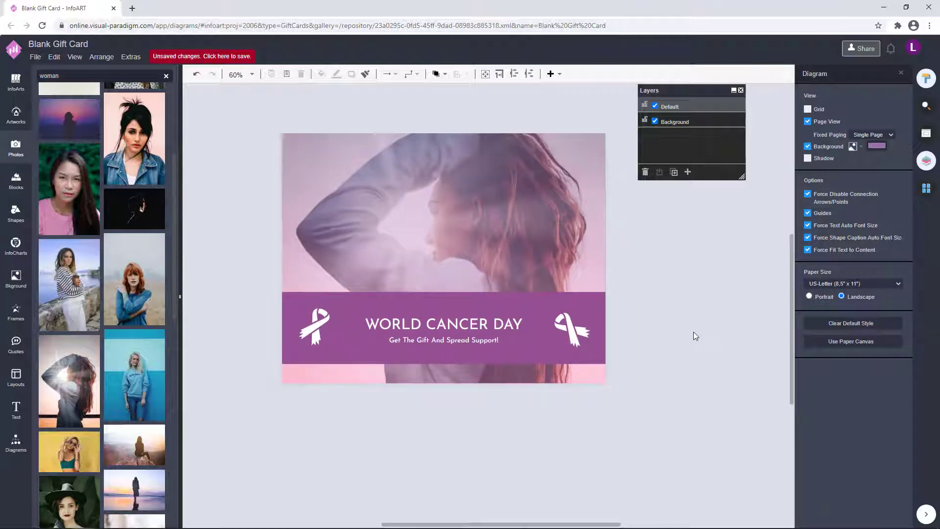
Move the title and subtitle together slightly down to center them vertically in the band.
{"action": "scroll", "coordinate": [692, 336], "scroll_direction": "down", "scroll_amount": 1}
{"action": "left_click", "coordinate": [490, 335]}
{"action": "left_click_drag", "start_coordinate": [490, 336], "coordinate": [491, 339]}
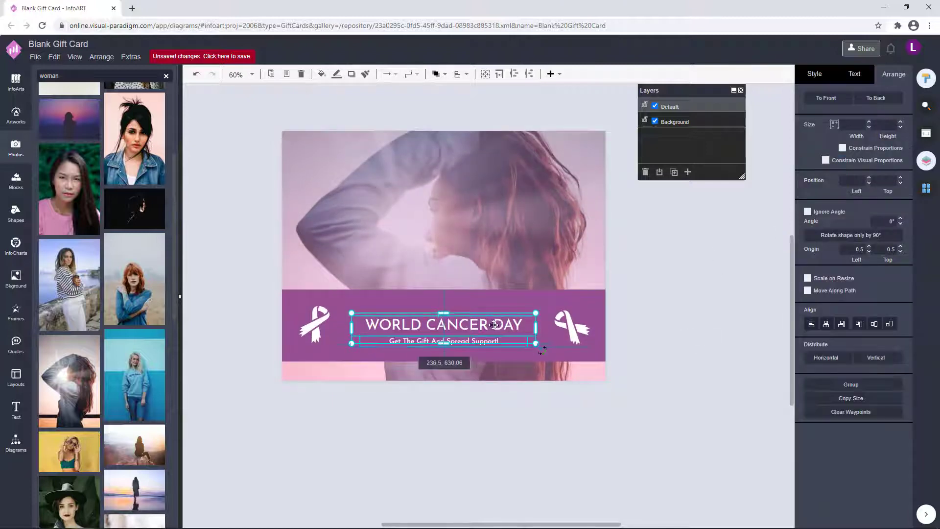
{"action": "left_click", "coordinate": [630, 289]}
{"action": "scroll", "coordinate": [713, 287], "scroll_direction": "up", "scroll_amount": 1}
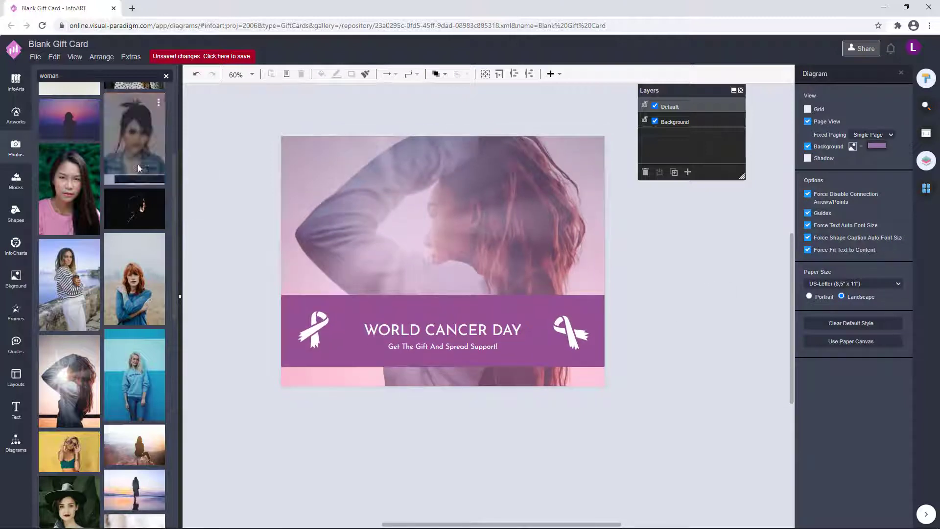
Search the artwork library for "love" and place the plain pink heart on the photo.
{"action": "left_click", "coordinate": [16, 114]}
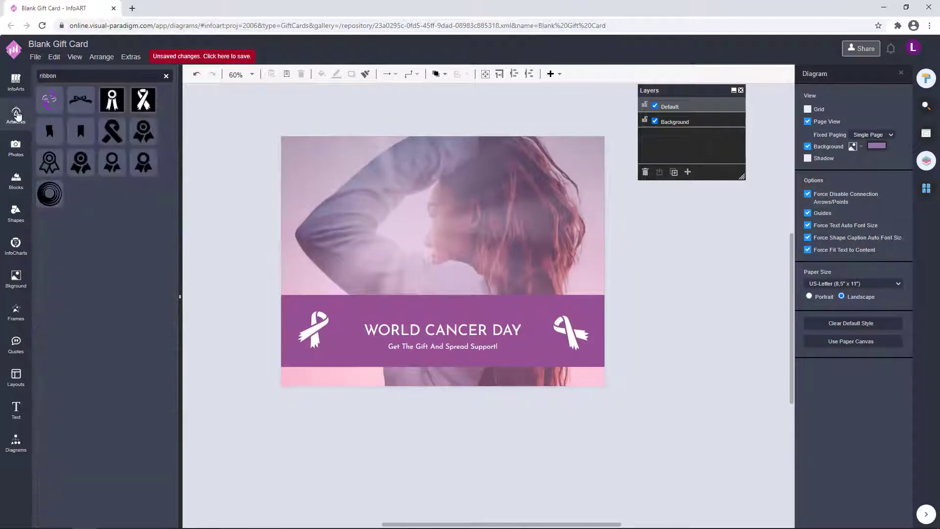
{"action": "left_click", "coordinate": [116, 139]}
{"action": "type", "text": "love"}
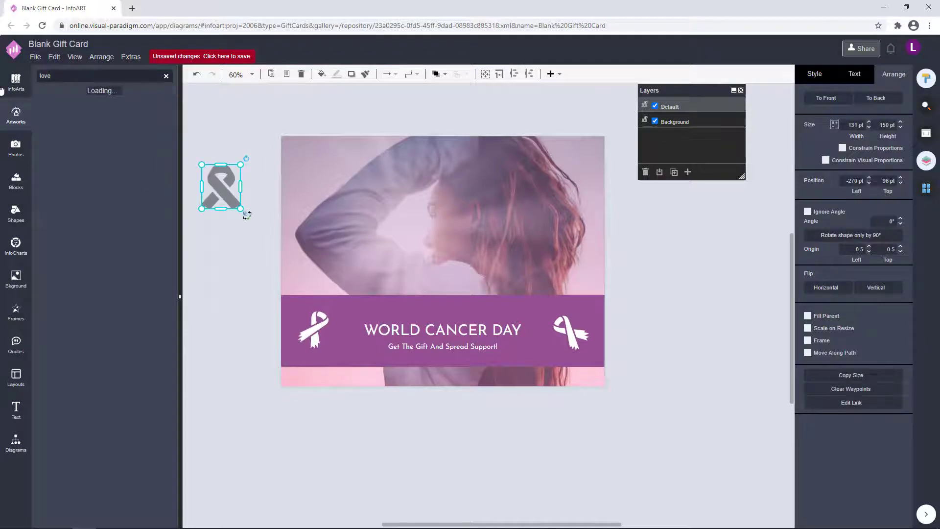
{"action": "scroll", "coordinate": [143, 328], "scroll_direction": "down", "scroll_amount": 15}
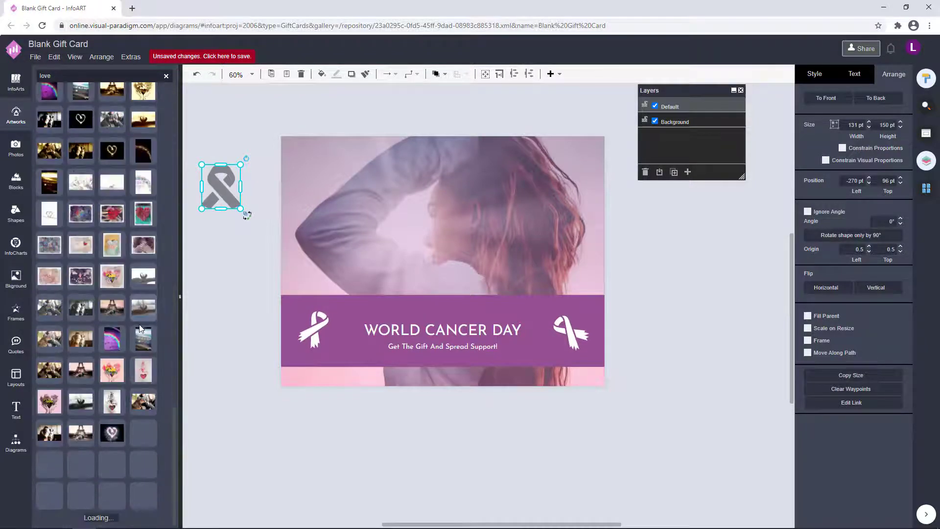
{"action": "scroll", "coordinate": [139, 325], "scroll_direction": "up", "scroll_amount": 10}
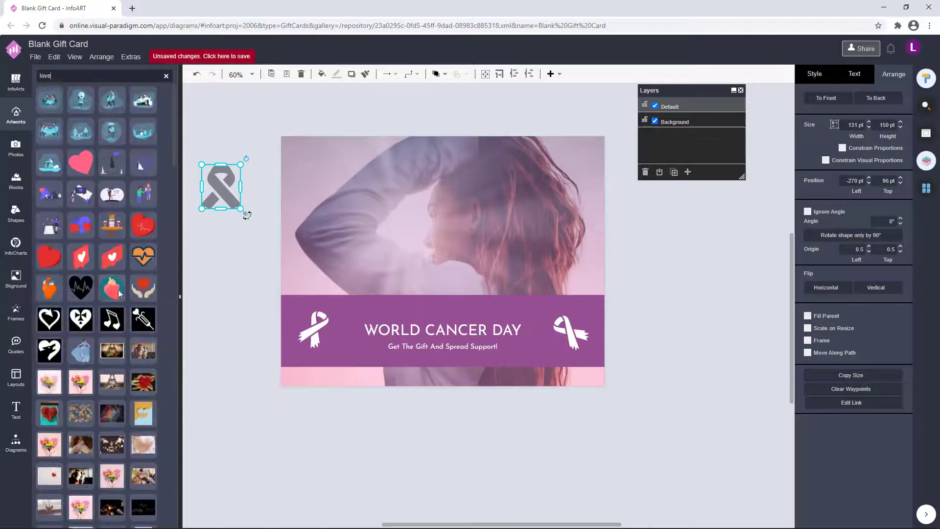
{"action": "left_click_drag", "start_coordinate": [80, 161], "coordinate": [318, 166]}
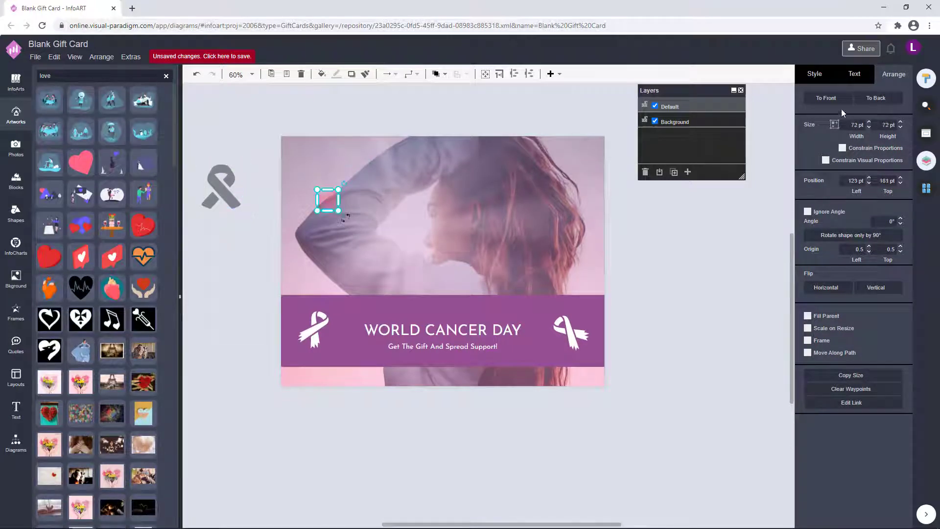
Recolor the heart white (FFFFFF).
{"action": "left_click", "coordinate": [814, 73]}
{"action": "left_click", "coordinate": [809, 112]}
{"action": "left_click", "coordinate": [841, 211]}
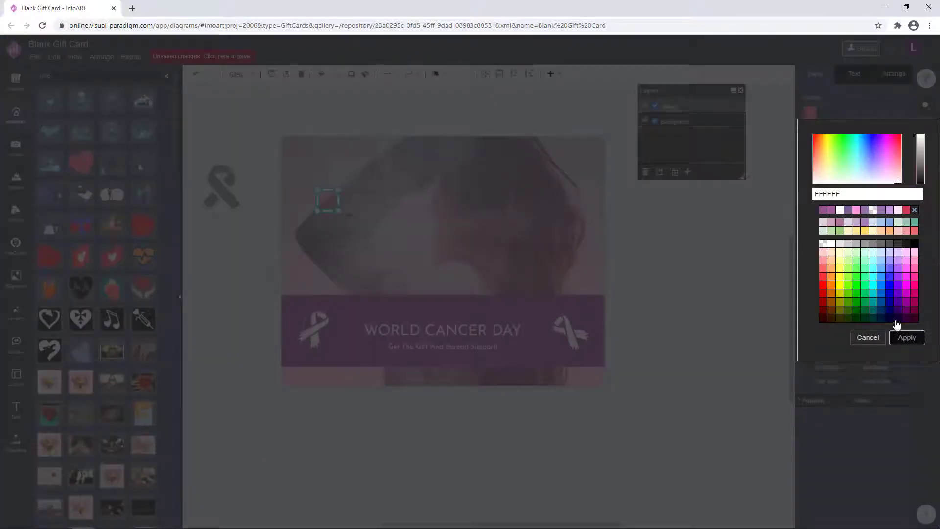
{"action": "left_click", "coordinate": [906, 337]}
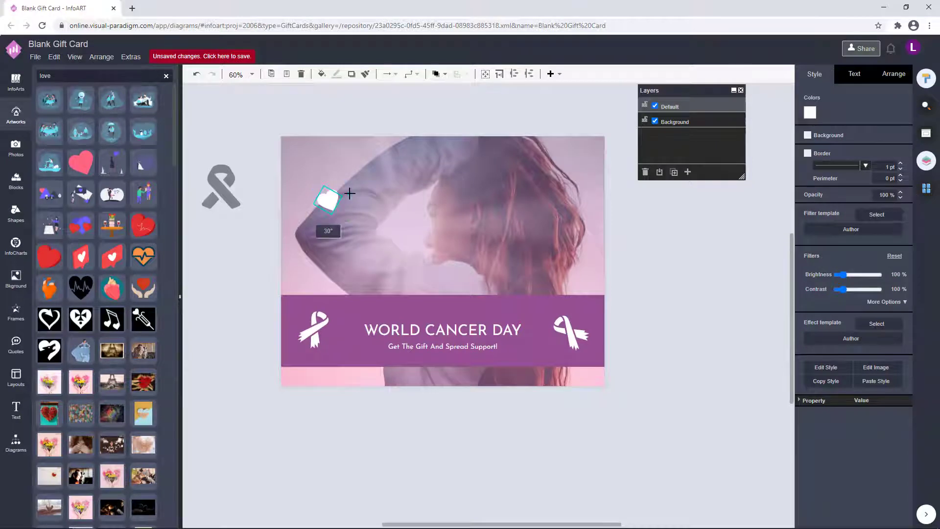
Rotate the heart upright and center it above the title inside the purple band.
{"action": "left_click_drag", "start_coordinate": [350, 193], "coordinate": [464, 293]}
{"action": "left_click_drag", "start_coordinate": [459, 295], "coordinate": [451, 293]}
{"action": "scroll", "coordinate": [448, 299], "scroll_direction": "up", "scroll_amount": 3}
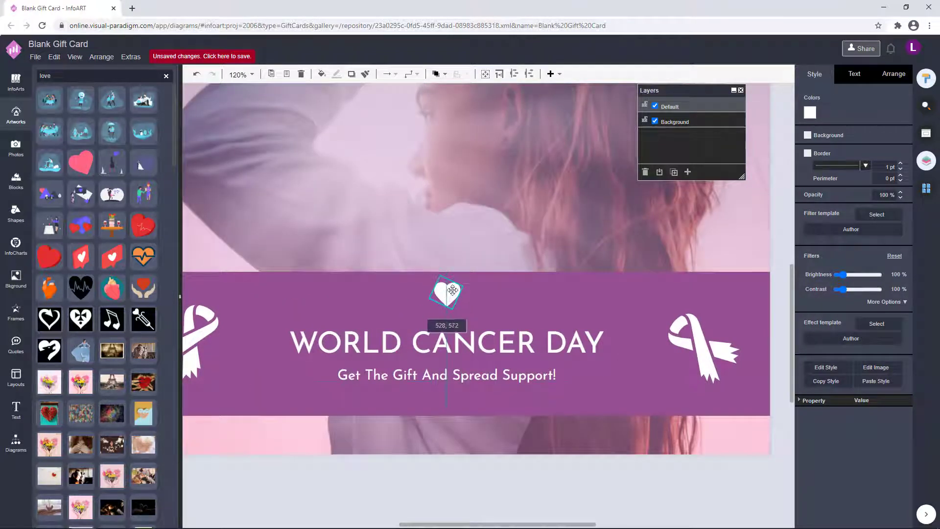
{"action": "left_click", "coordinate": [470, 241]}
{"action": "scroll", "coordinate": [471, 247], "scroll_direction": "down", "scroll_amount": 3}
{"action": "left_click", "coordinate": [460, 293]}
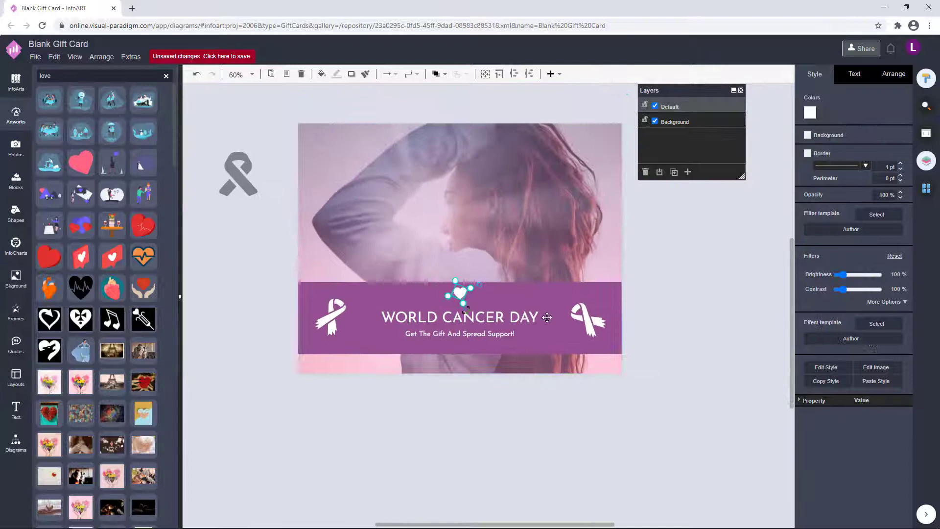
{"action": "left_click", "coordinate": [694, 286]}
{"action": "left_click_drag", "start_coordinate": [693, 286], "coordinate": [694, 313]}
{"action": "scroll", "coordinate": [482, 336], "scroll_direction": "up", "scroll_amount": 2}
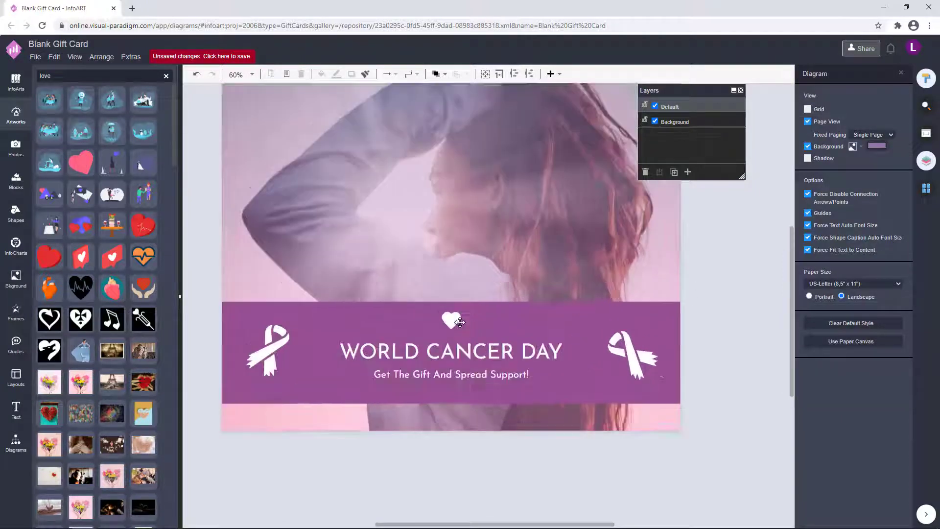
Recolor the heart above the title to a light lavender.
{"action": "left_click", "coordinate": [460, 322]}
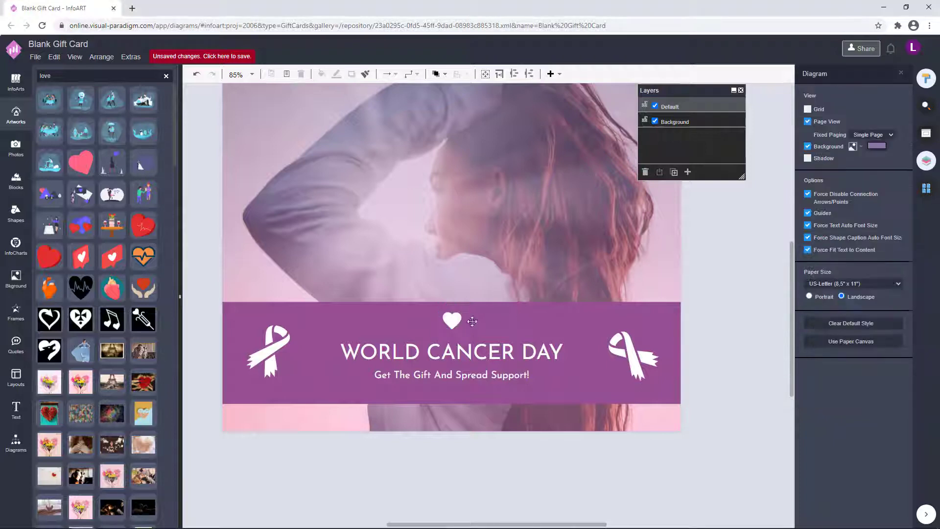
{"action": "left_click", "coordinate": [809, 114]}
{"action": "left_click_drag", "start_coordinate": [879, 175], "coordinate": [881, 173]}
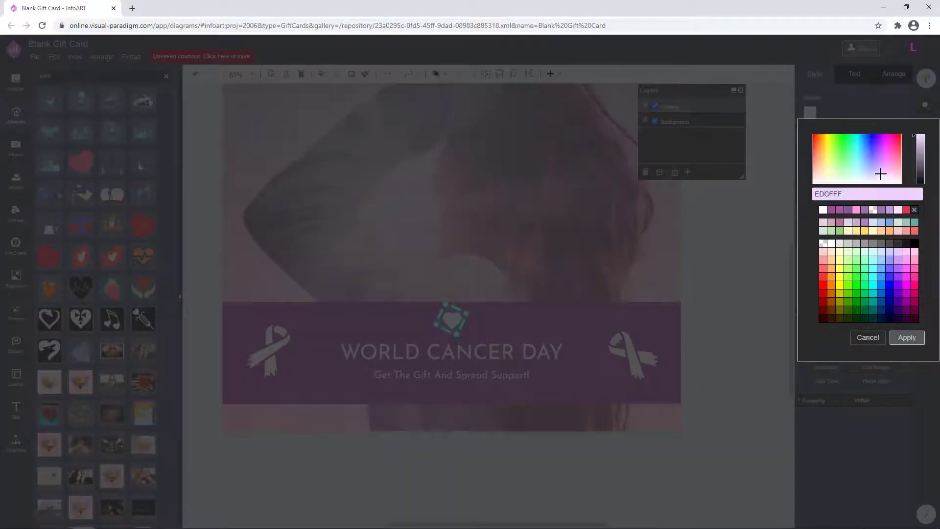
{"action": "left_click", "coordinate": [703, 289]}
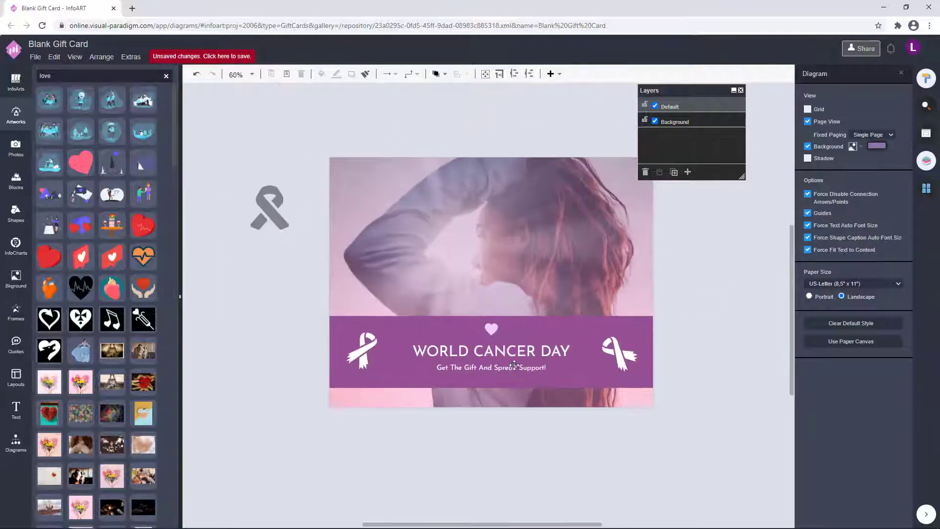
Nudge the title and subtitle together slightly down within the band.
{"action": "left_click", "coordinate": [496, 353]}
{"action": "key", "text": "Down"}
{"action": "key", "text": "Down"}
{"action": "key", "text": "Down"}
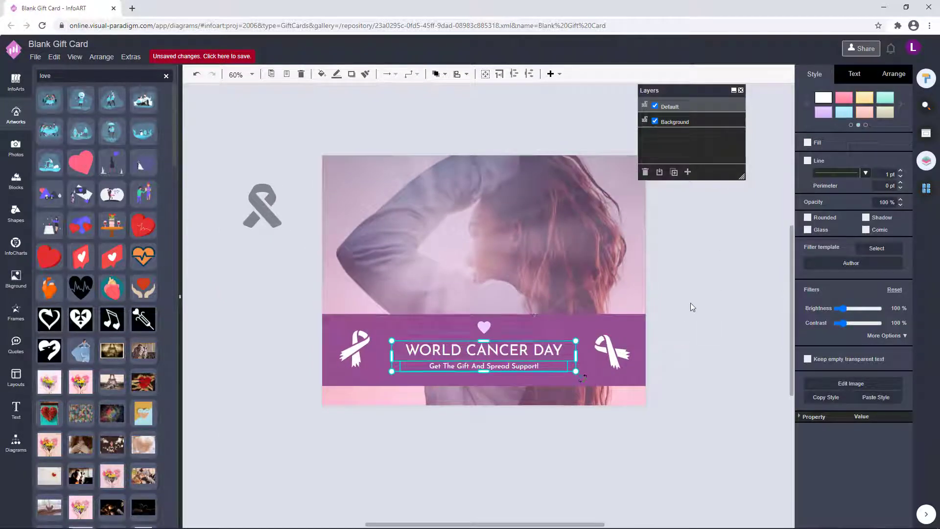
{"action": "left_click", "coordinate": [690, 303]}
Enlarge the heart so it overlaps the upper edge of the band above the title.
{"action": "left_click", "coordinate": [485, 326]}
{"action": "mouse_move", "coordinate": [494, 323]}
{"action": "left_mouse_down"}
{"action": "mouse_move", "coordinate": [521, 313]}
{"action": "mouse_move", "coordinate": [489, 318]}
{"action": "left_mouse_up"}
{"action": "left_click", "coordinate": [657, 277]}
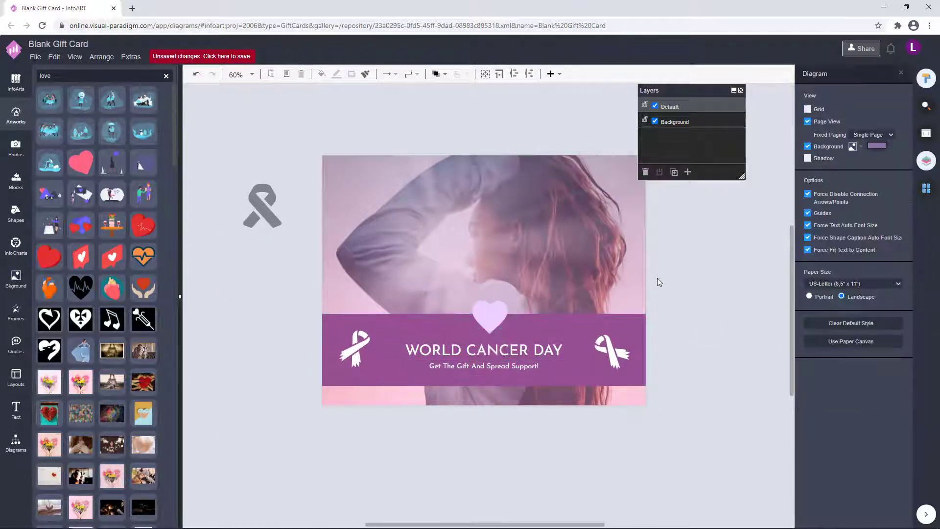
Recolor the enlarged heart to the very dark purple 2B1642.
{"action": "left_click", "coordinate": [490, 322]}
{"action": "left_click", "coordinate": [808, 113]}
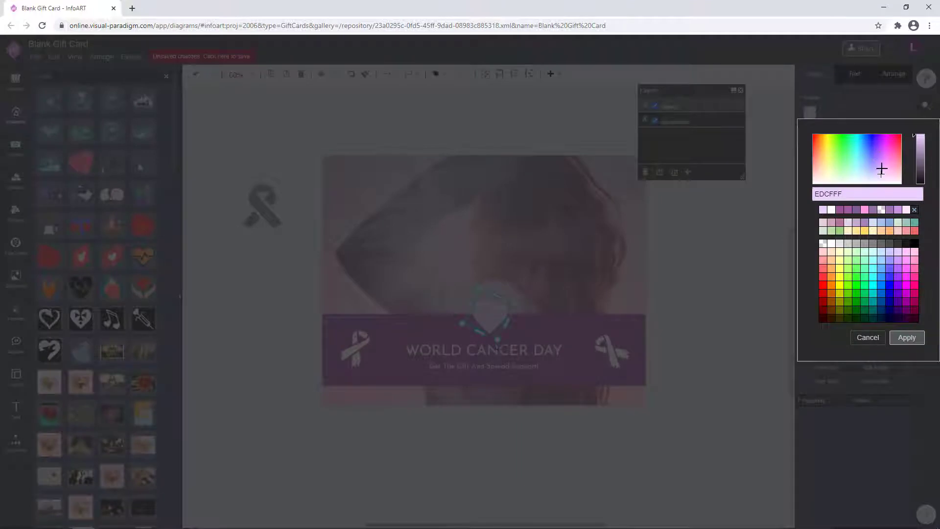
{"action": "left_click_drag", "start_coordinate": [913, 136], "coordinate": [914, 171]}
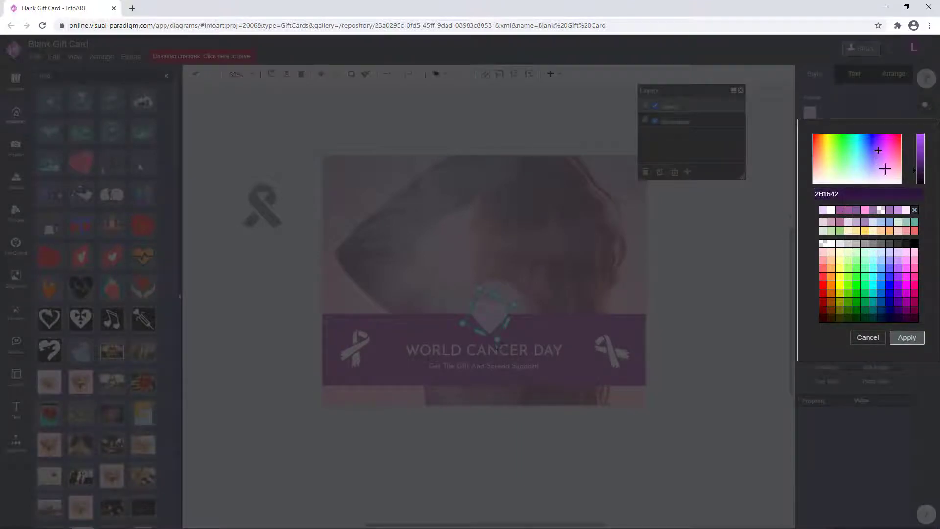
{"action": "left_click", "coordinate": [907, 337]}
Center the dark heart horizontally on the card over the band's upper edge.
{"action": "left_click_drag", "start_coordinate": [728, 286], "coordinate": [712, 289]}
{"action": "left_click", "coordinate": [476, 319]}
{"action": "left_click_drag", "start_coordinate": [498, 309], "coordinate": [469, 319]}
{"action": "left_click", "coordinate": [684, 281]}
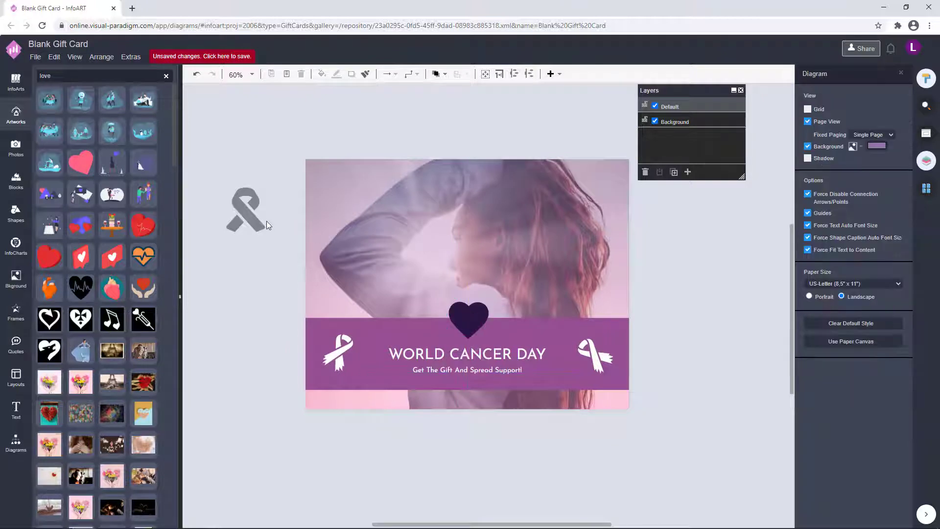
Recolor the spare grey ribbon beside the card white and set its opacity to 100%.
{"action": "left_click", "coordinate": [262, 223]}
{"action": "left_click", "coordinate": [810, 117]}
{"action": "left_click", "coordinate": [840, 211]}
{"action": "left_click", "coordinate": [906, 337]}
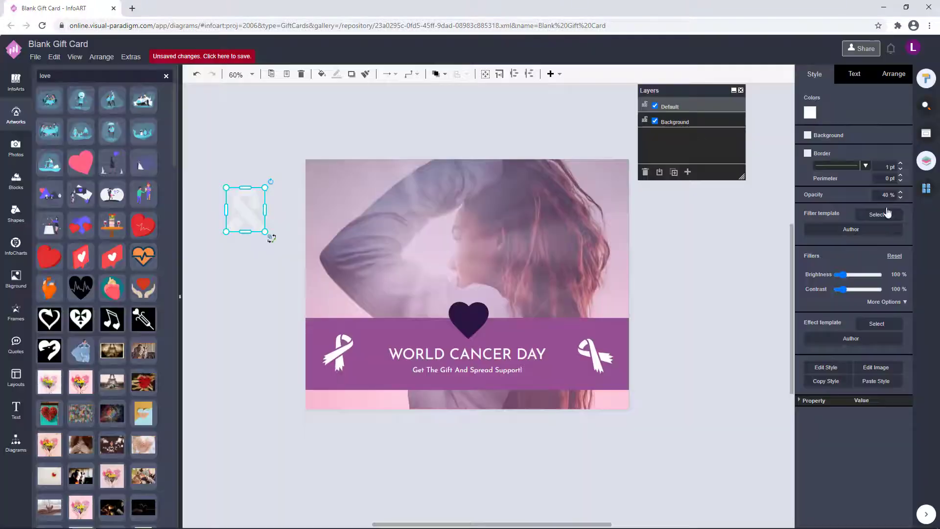
{"action": "type", "text": "100"}
{"action": "key", "text": "Return"}
Shrink the white spare ribbon and place it in front of the dark heart.
{"action": "left_click_drag", "start_coordinate": [265, 187], "coordinate": [467, 312]}
{"action": "left_click", "coordinate": [444, 74]}
{"action": "left_click", "coordinate": [453, 107]}
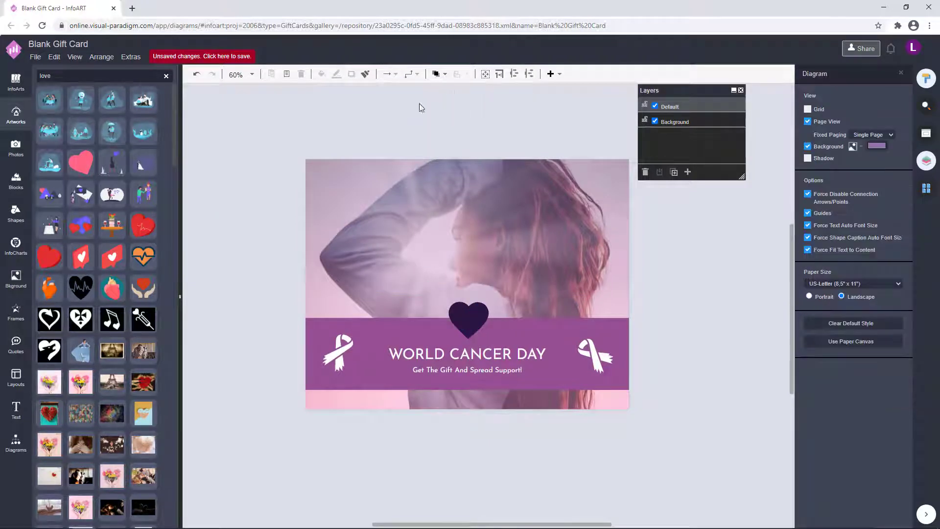
{"action": "left_click", "coordinate": [686, 336]}
{"action": "left_click", "coordinate": [448, 321]}
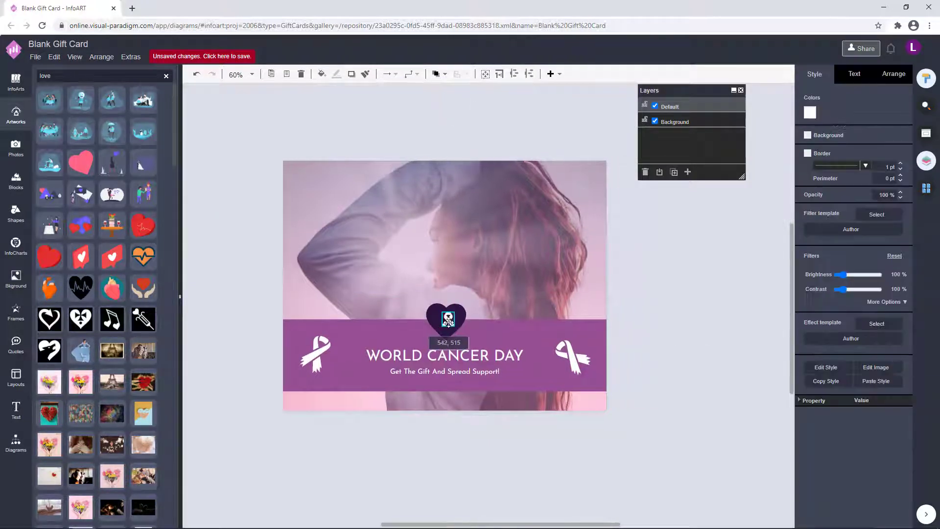
{"action": "left_click_drag", "start_coordinate": [445, 324], "coordinate": [446, 324]}
Fine-tune the small ribbon's position so it sits centered inside the heart.
{"action": "left_click", "coordinate": [663, 317]}
{"action": "left_click", "coordinate": [427, 322]}
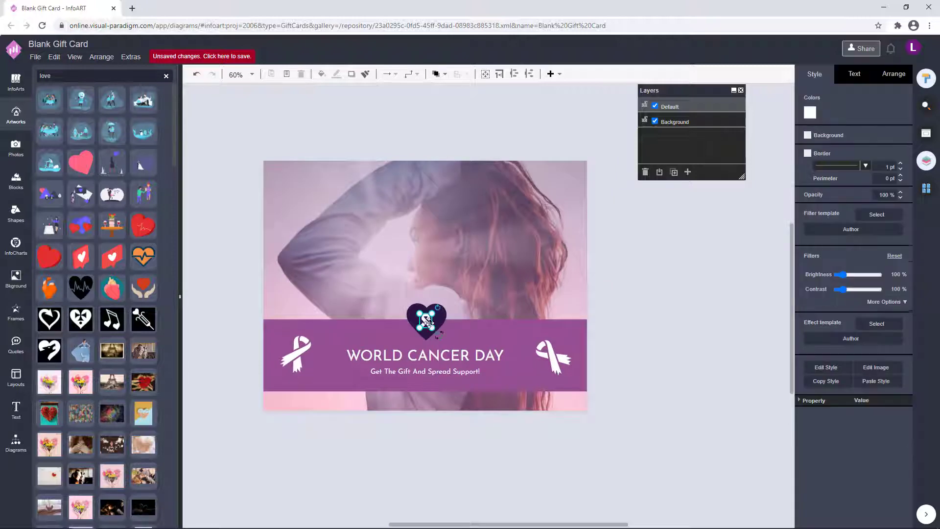
{"action": "left_click", "coordinate": [556, 301]}
{"action": "left_click", "coordinate": [428, 322]}
{"action": "left_click", "coordinate": [724, 274]}
{"action": "left_click", "coordinate": [430, 324]}
{"action": "left_click", "coordinate": [761, 274]}
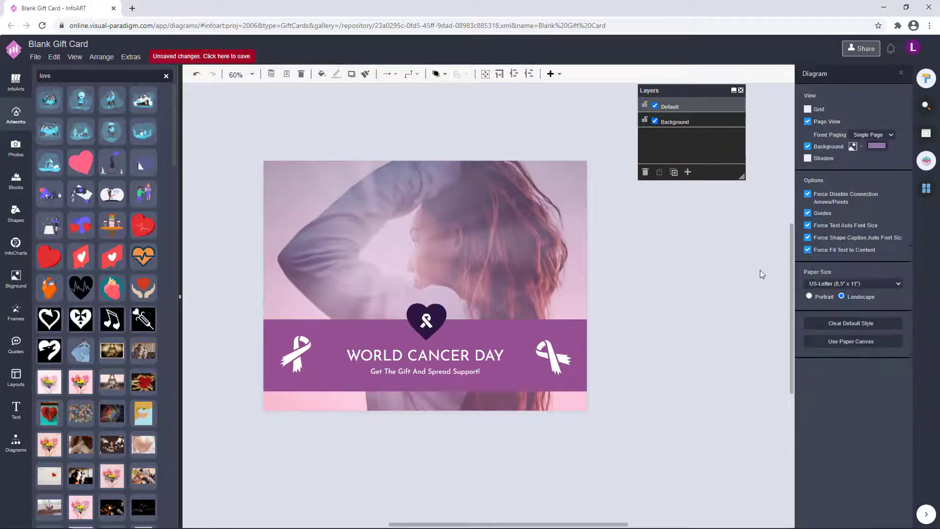
{"action": "left_click", "coordinate": [425, 323]}
{"action": "left_click", "coordinate": [636, 292]}
{"action": "left_click_drag", "start_coordinate": [649, 352], "coordinate": [668, 334]}
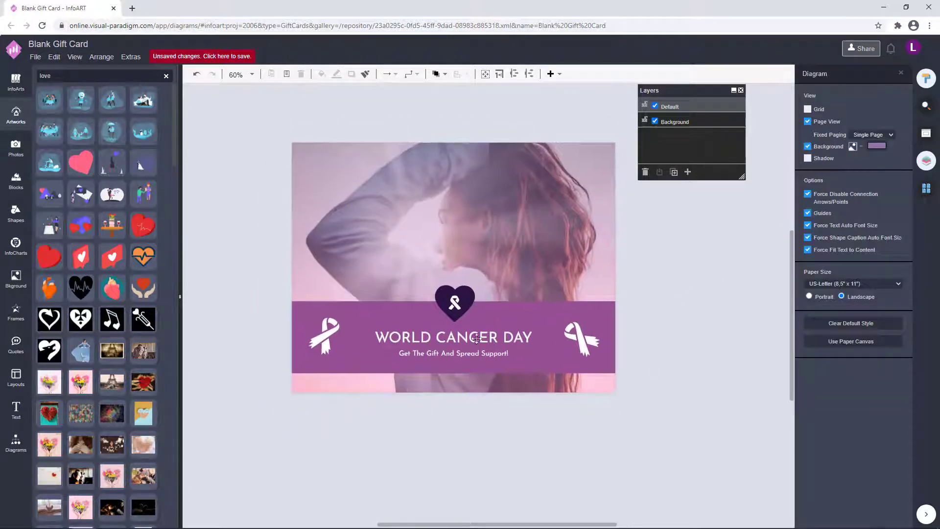
{"action": "left_click", "coordinate": [477, 338]}
{"action": "left_click", "coordinate": [470, 373]}
{"action": "left_click", "coordinate": [483, 340]}
Change the heart's color to the slightly lighter dark purple 3C2054.
{"action": "left_click", "coordinate": [470, 297]}
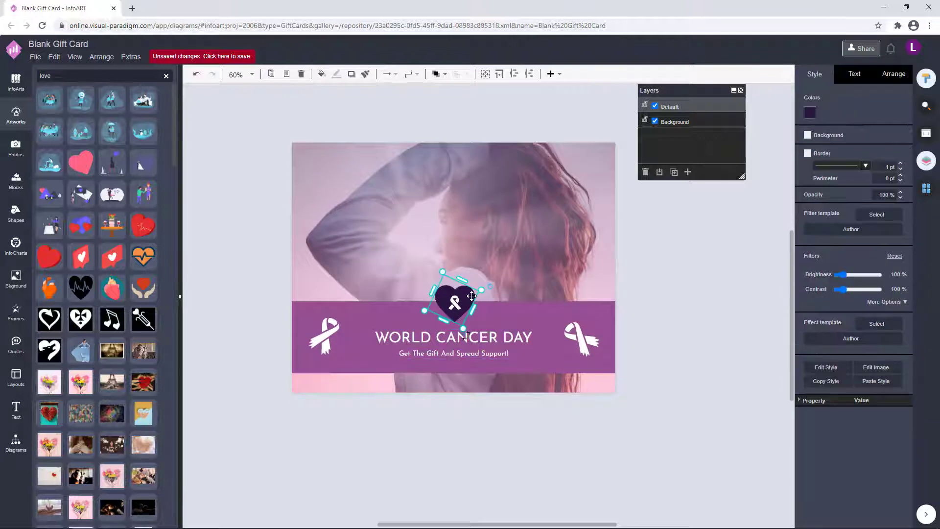
{"action": "left_click", "coordinate": [876, 133]}
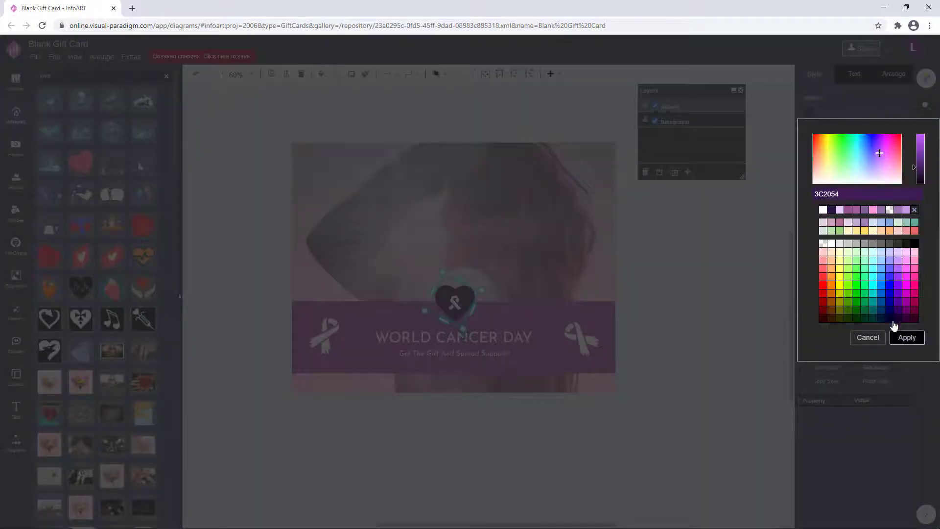
{"action": "left_click", "coordinate": [907, 337]}
{"action": "left_click", "coordinate": [658, 272]}
{"action": "left_click_drag", "start_coordinate": [675, 275], "coordinate": [661, 294]}
{"action": "left_click", "coordinate": [590, 403]}
{"action": "left_click", "coordinate": [697, 405]}
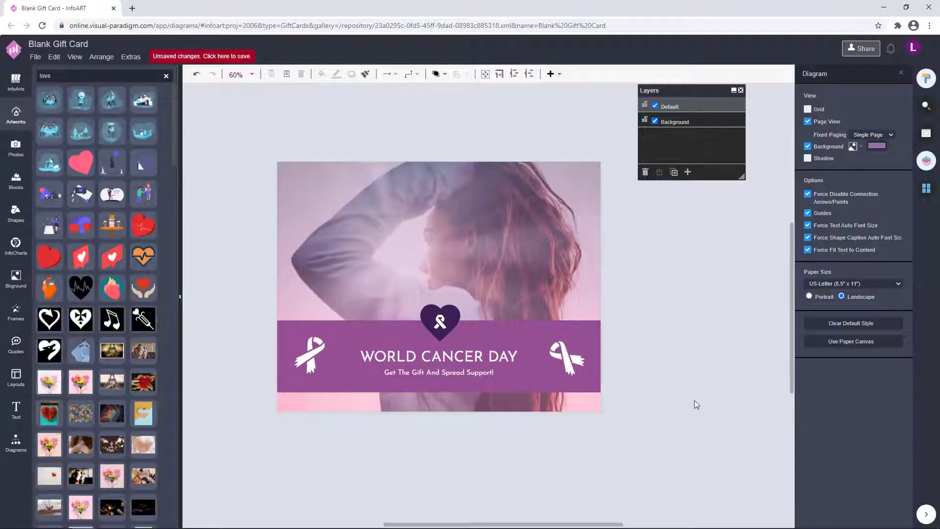
Select the band with its heart, ribbons and text lines and move them slightly up together.
{"action": "left_click_drag", "start_coordinate": [695, 402], "coordinate": [273, 291]}
{"action": "left_click_drag", "start_coordinate": [440, 351], "coordinate": [440, 344]}
{"action": "left_click", "coordinate": [708, 321]}
{"action": "left_click_drag", "start_coordinate": [708, 321], "coordinate": [714, 335]}
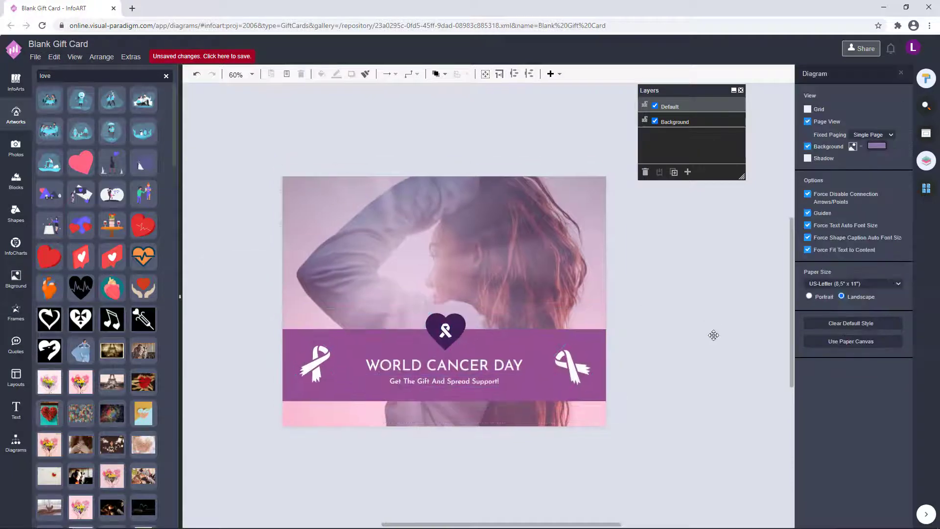
{"action": "left_click", "coordinate": [515, 370]}
{"action": "left_click", "coordinate": [696, 364]}
{"action": "left_click_drag", "start_coordinate": [691, 373], "coordinate": [686, 397]}
Add a rectangle without fill to the card and give it a 4 pt outline in 3C2054.
{"action": "left_click", "coordinate": [15, 442]}
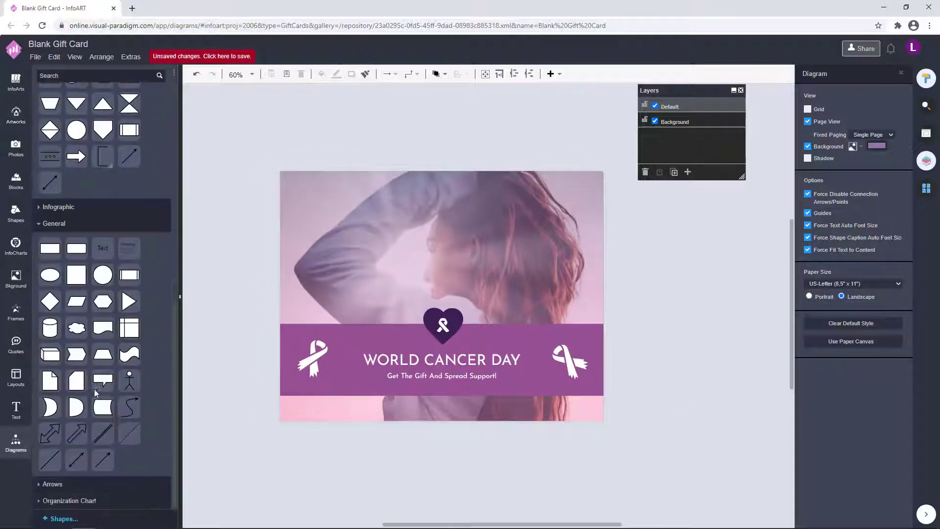
{"action": "left_click_drag", "start_coordinate": [392, 136], "coordinate": [427, 214]}
{"action": "left_click", "coordinate": [808, 142]}
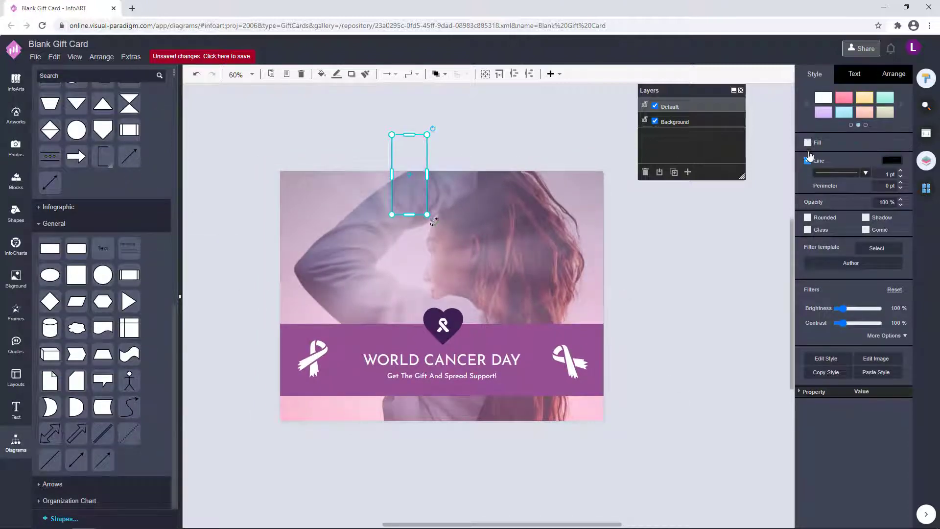
{"action": "left_click", "coordinate": [891, 160]}
{"action": "left_click", "coordinate": [824, 262]}
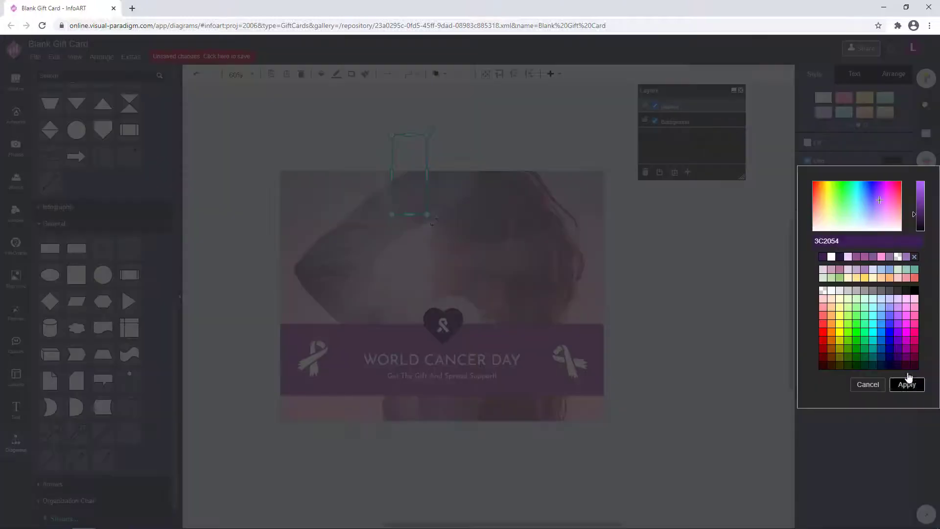
{"action": "left_click", "coordinate": [906, 383]}
{"action": "type", "text": "4"}
{"action": "left_click", "coordinate": [688, 336]}
Resize the outlined rectangle into a frame inset evenly from the card's edges.
{"action": "left_click_drag", "start_coordinate": [422, 183], "coordinate": [596, 218]}
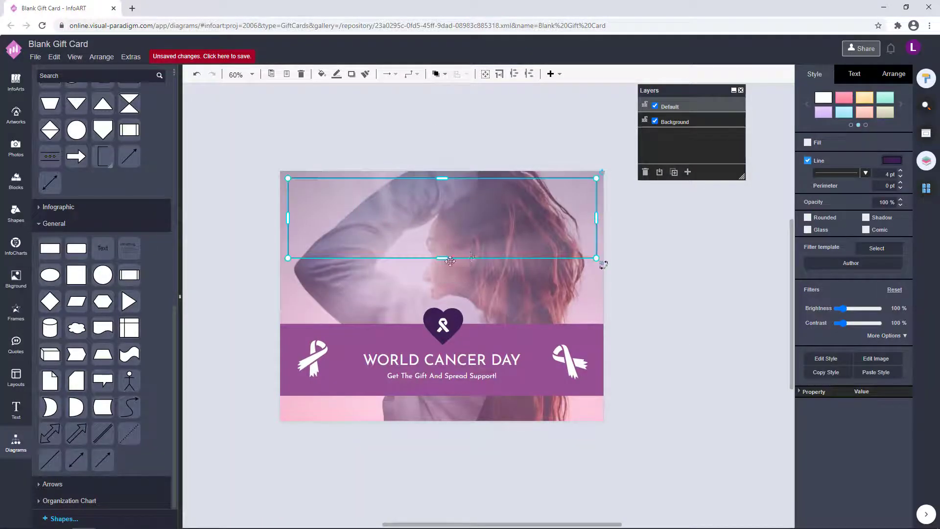
{"action": "left_click_drag", "start_coordinate": [442, 258], "coordinate": [442, 413]}
{"action": "left_click_drag", "start_coordinate": [494, 240], "coordinate": [494, 240]}
{"action": "left_click", "coordinate": [662, 252]}
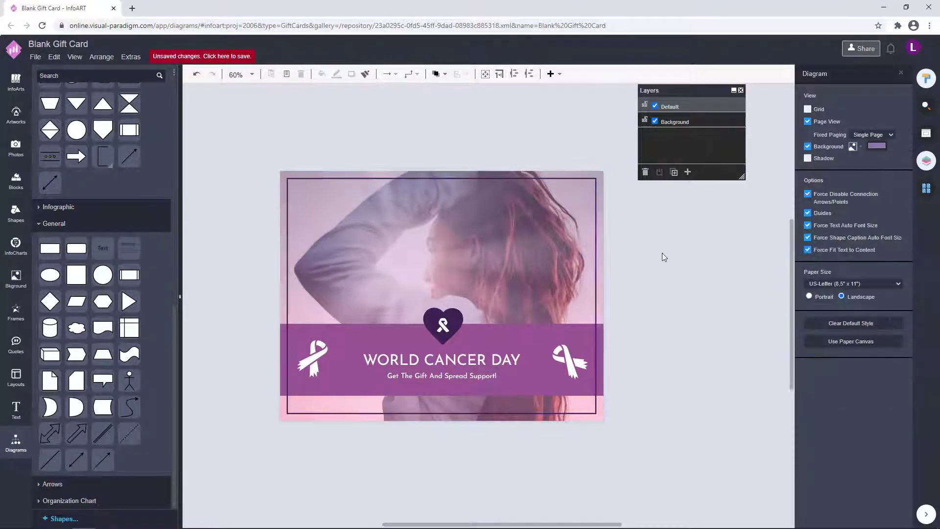
Send the tint overlay and the outlined frame behind the purple band, keeping both aligned with the card.
{"action": "scroll", "coordinate": [648, 325], "scroll_direction": "up", "scroll_amount": 3}
{"action": "left_click", "coordinate": [269, 292]}
{"action": "left_click", "coordinate": [261, 282]}
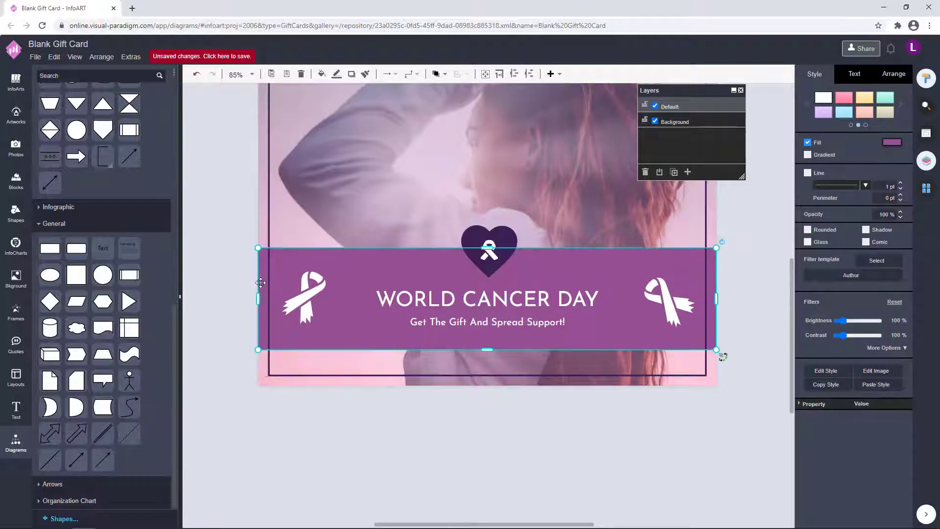
{"action": "left_click", "coordinate": [269, 202]}
{"action": "left_click", "coordinate": [260, 187], "text": "shift"}
{"action": "left_click_drag", "start_coordinate": [398, 146], "coordinate": [397, 187]}
{"action": "scroll", "coordinate": [378, 256], "scroll_direction": "up", "scroll_amount": 2}
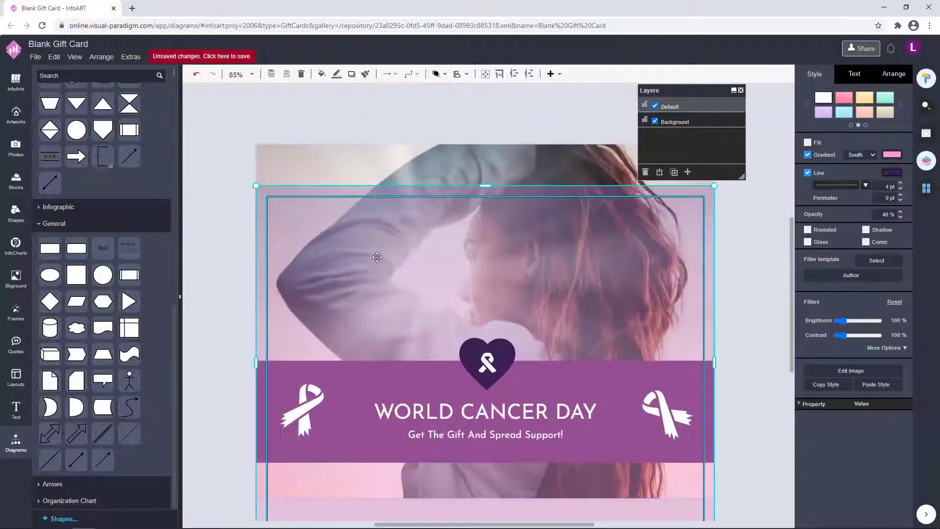
{"action": "left_click", "coordinate": [410, 166], "text": "shift"}
{"action": "left_click", "coordinate": [438, 74]}
{"action": "left_click", "coordinate": [355, 107]}
{"action": "left_click", "coordinate": [267, 210]}
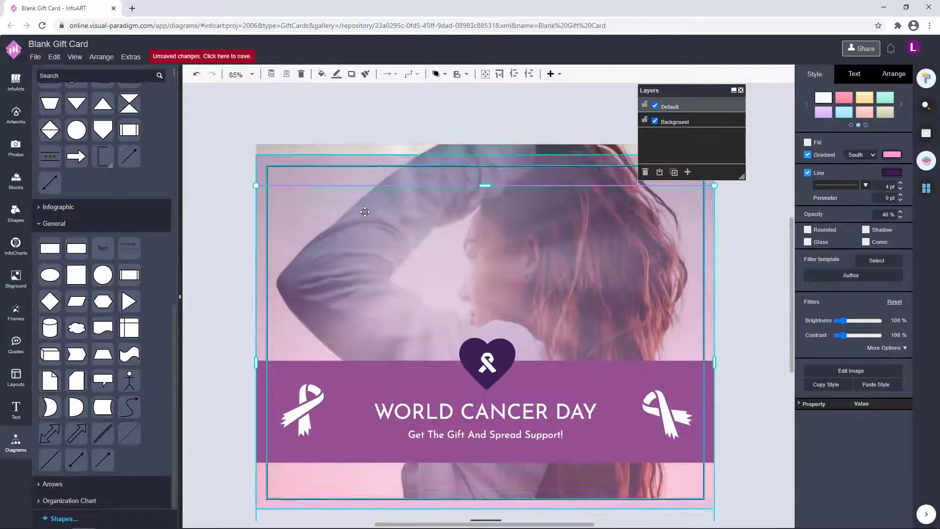
{"action": "left_click", "coordinate": [766, 368]}
{"action": "scroll", "coordinate": [697, 362], "scroll_direction": "down", "scroll_amount": 3}
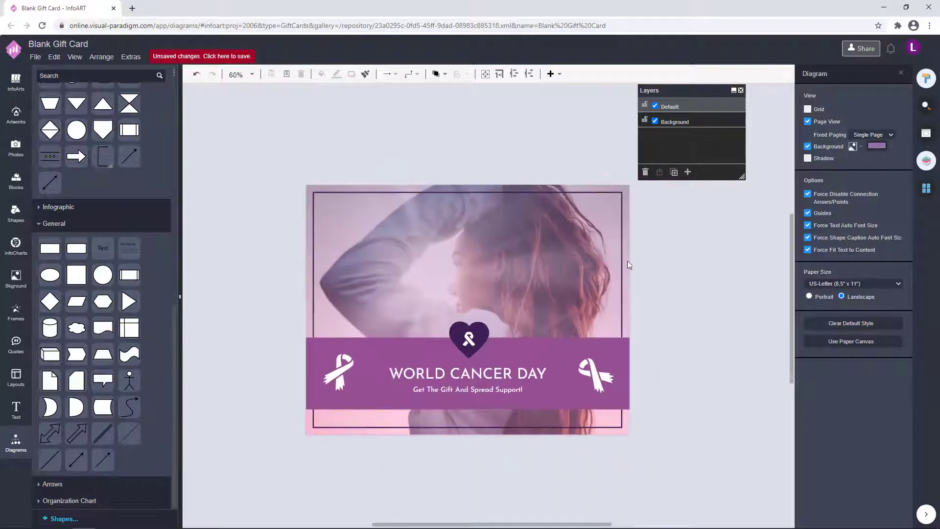
{"action": "left_click", "coordinate": [580, 244]}
{"action": "left_click", "coordinate": [700, 346]}
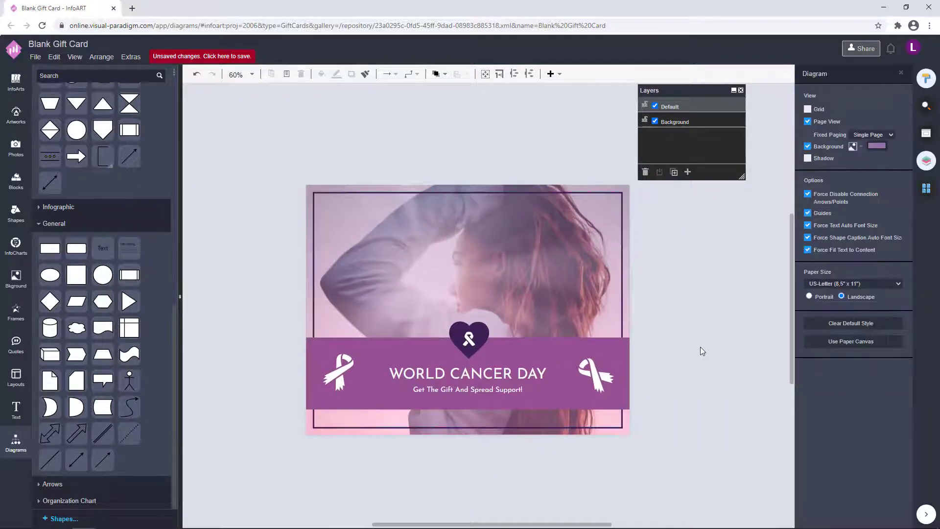
{"action": "scroll", "coordinate": [698, 337], "scroll_direction": "up", "scroll_amount": 2}
{"action": "left_click", "coordinate": [528, 258]}
{"action": "left_click", "coordinate": [713, 289]}
{"action": "scroll", "coordinate": [713, 291], "scroll_direction": "down", "scroll_amount": 2}
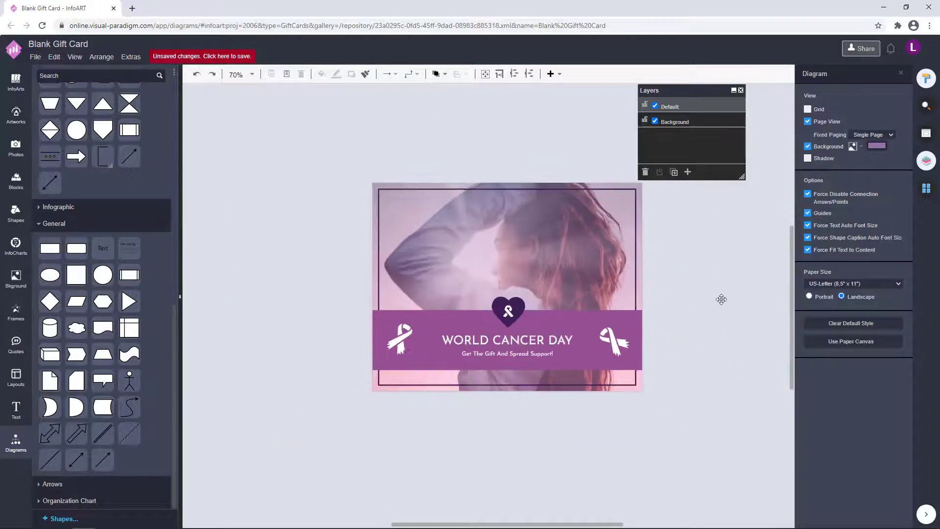
Insert a second page and place the woman's photo on its Background layer.
{"action": "left_click", "coordinate": [926, 161]}
{"action": "left_click", "coordinate": [853, 99]}
{"action": "left_click", "coordinate": [853, 152]}
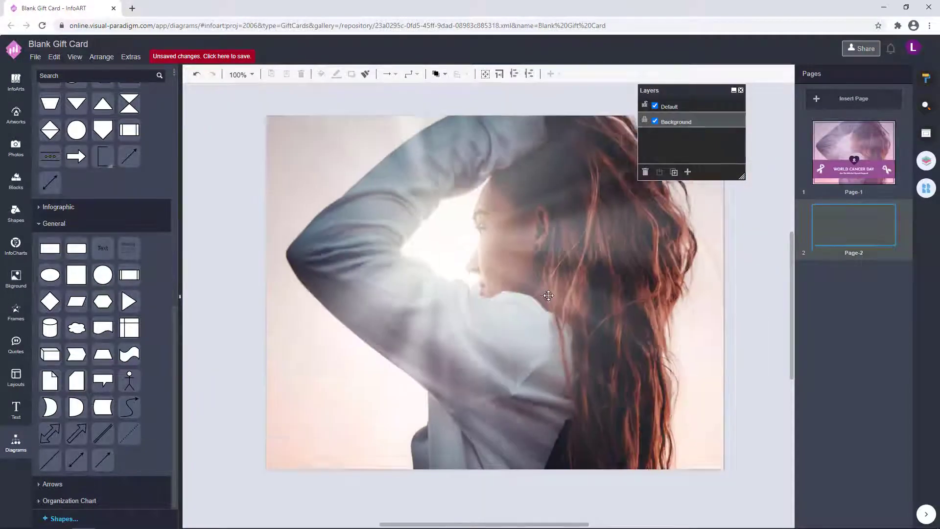
Copy the overlay, frame, band, heart and text lines without the side ribbons from the first page and place them over the second page's photo.
{"action": "left_click", "coordinate": [584, 198]}
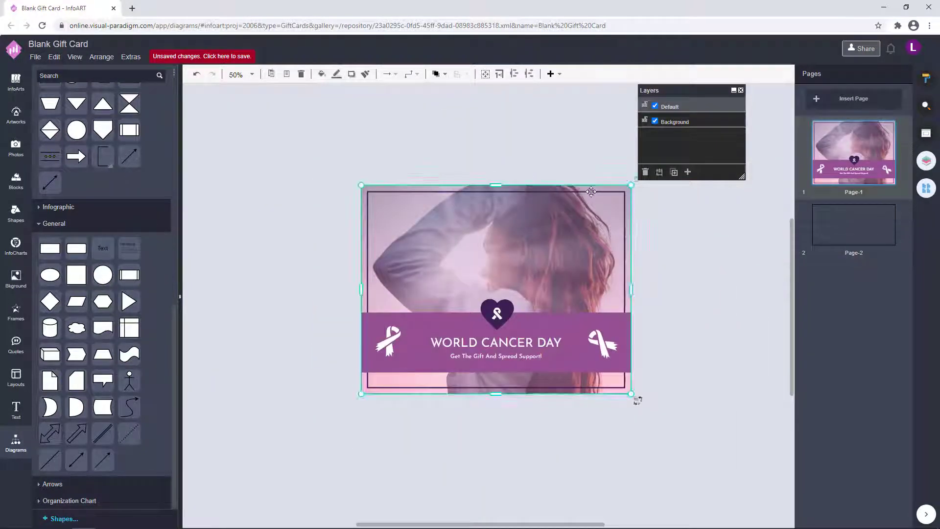
{"action": "left_click", "coordinate": [592, 192], "text": "shift"}
{"action": "left_click", "coordinate": [497, 314], "text": "shift"}
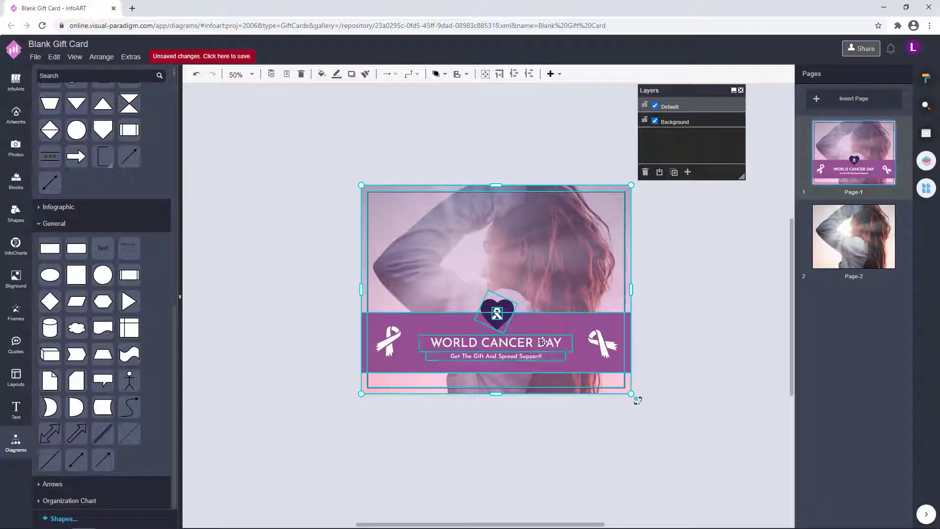
{"action": "left_click", "coordinate": [817, 229]}
{"action": "key", "text": "ctrl+v"}
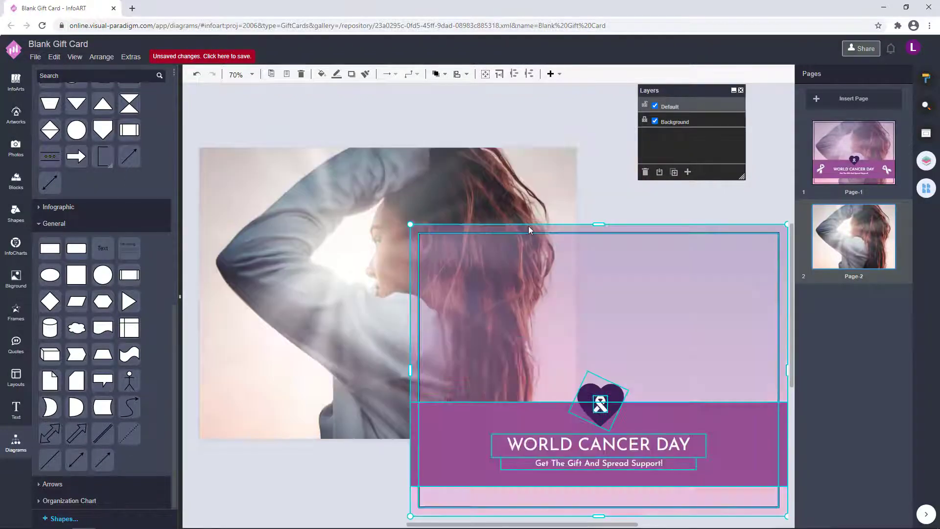
{"action": "left_click_drag", "start_coordinate": [581, 318], "coordinate": [372, 239]}
{"action": "left_click", "coordinate": [666, 346]}
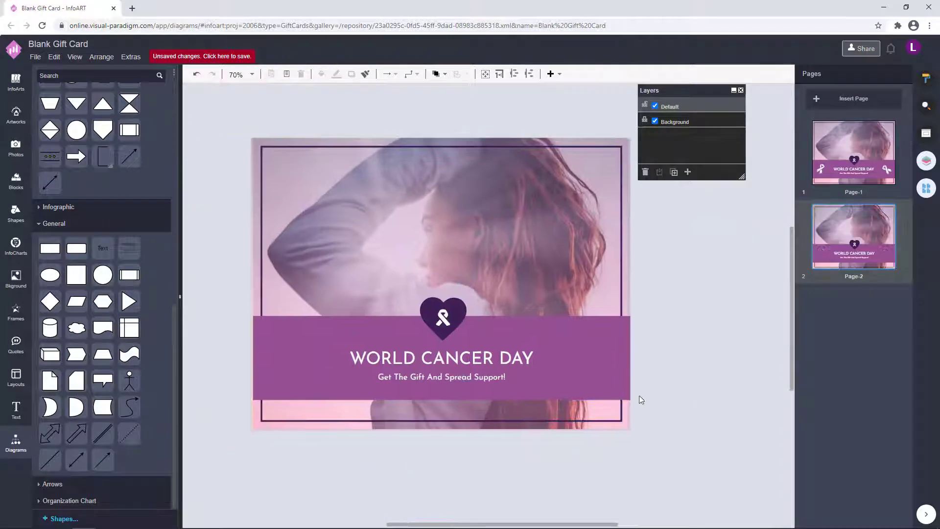
Select all the pasted elements on the second page and nudge them into line with the photo.
{"action": "left_click_drag", "start_coordinate": [693, 413], "coordinate": [211, 263]}
{"action": "left_click", "coordinate": [724, 323]}
{"action": "left_click_drag", "start_coordinate": [676, 480], "coordinate": [222, 105]}
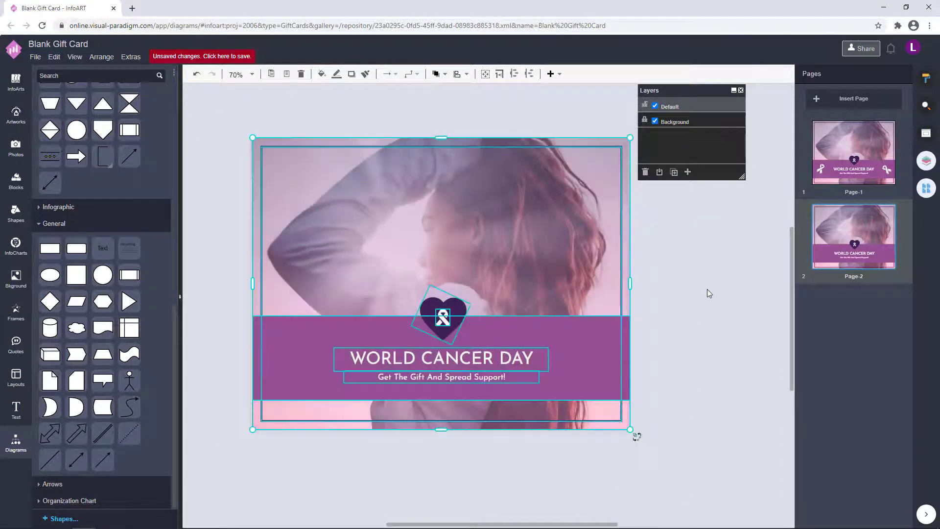
{"action": "left_click_drag", "start_coordinate": [373, 246], "coordinate": [373, 248]}
{"action": "left_click", "coordinate": [651, 259]}
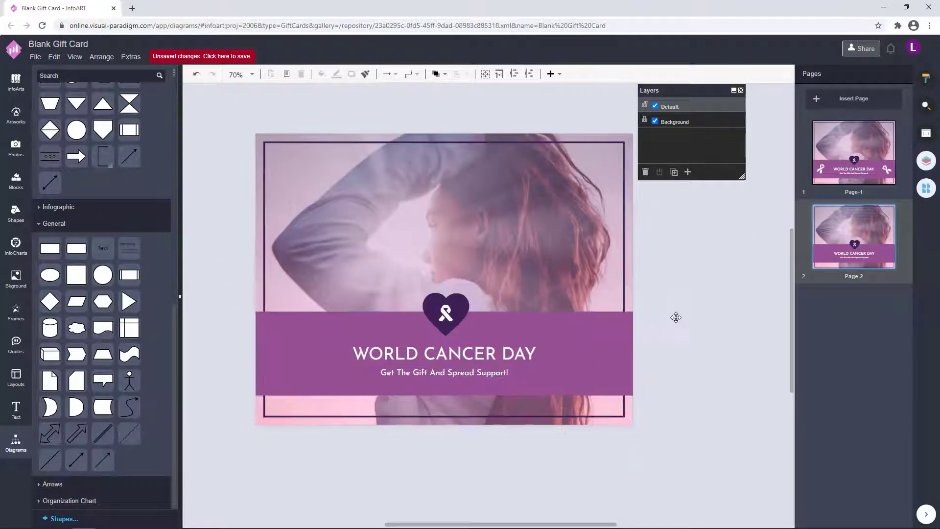
Move the band with its heart and text lines up the second page and stretch its lower edge down.
{"action": "left_click_drag", "start_coordinate": [689, 412], "coordinate": [196, 254]}
{"action": "left_click_drag", "start_coordinate": [441, 342], "coordinate": [441, 224]}
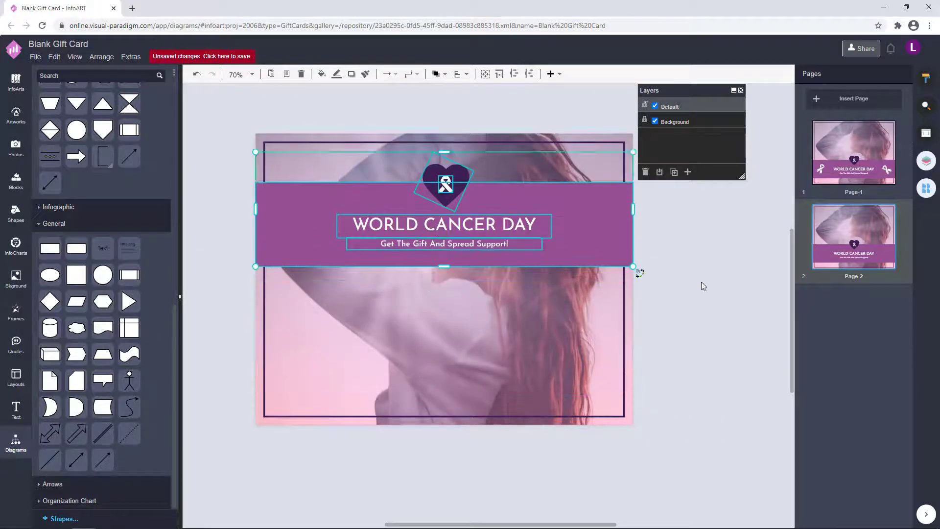
{"action": "left_click_drag", "start_coordinate": [444, 267], "coordinate": [444, 376]}
Select the enlarged band with its heart and text lines and center it vertically on the card.
{"action": "left_click", "coordinate": [699, 317]}
{"action": "left_click_drag", "start_coordinate": [688, 391], "coordinate": [229, 150]}
{"action": "left_click_drag", "start_coordinate": [492, 288], "coordinate": [493, 287]}
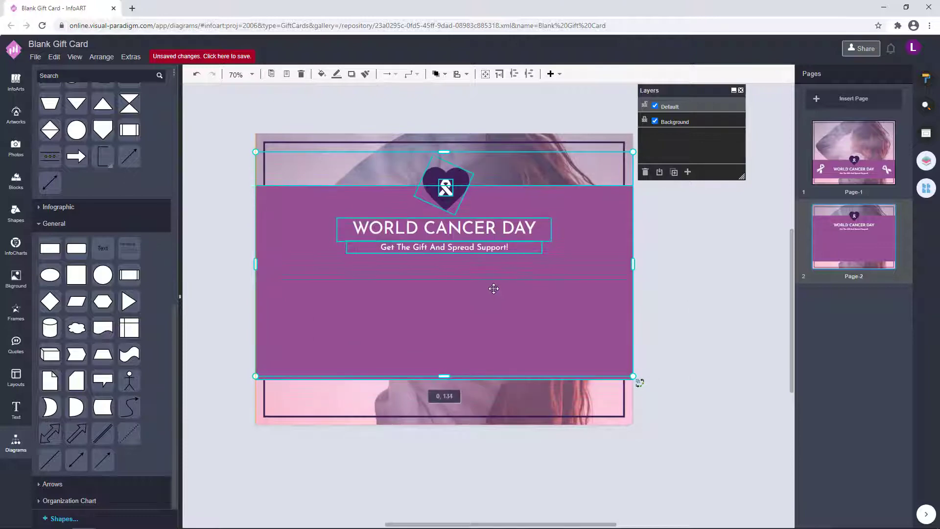
{"action": "left_click", "coordinate": [700, 283]}
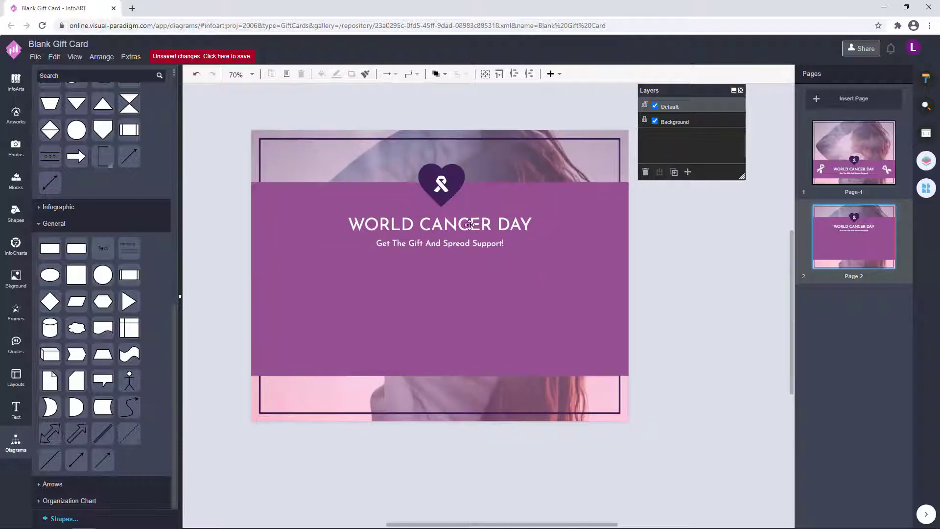
Replace the tagline under the WORLD CANCER DAY heading with "Terms and Conditions".
{"action": "left_click", "coordinate": [485, 250]}
{"action": "left_click", "coordinate": [668, 264]}
{"action": "left_click", "coordinate": [498, 237]}
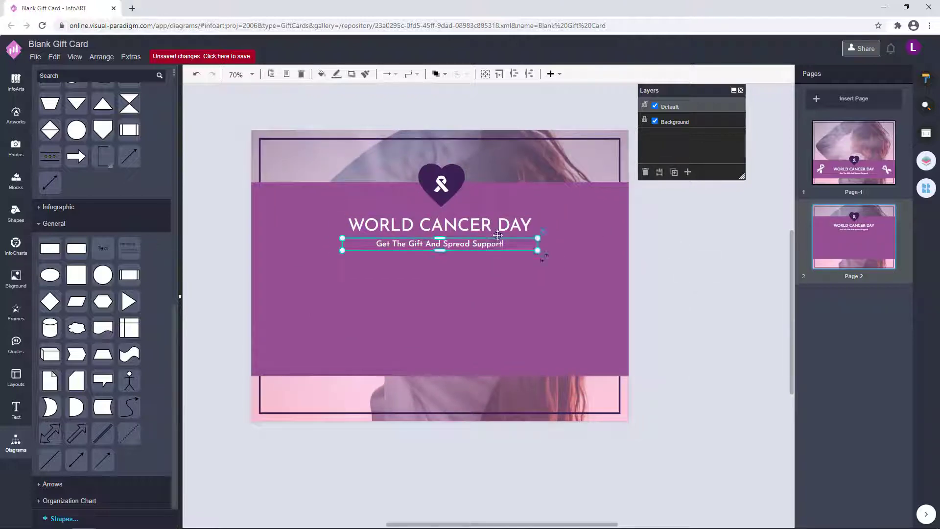
{"action": "double_click", "coordinate": [493, 242]}
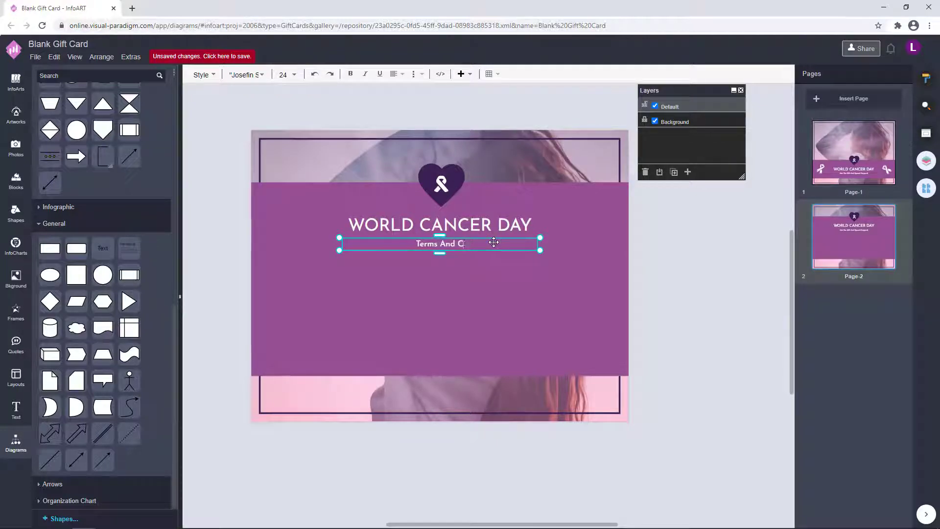
{"action": "triple_click", "coordinate": [429, 246]}
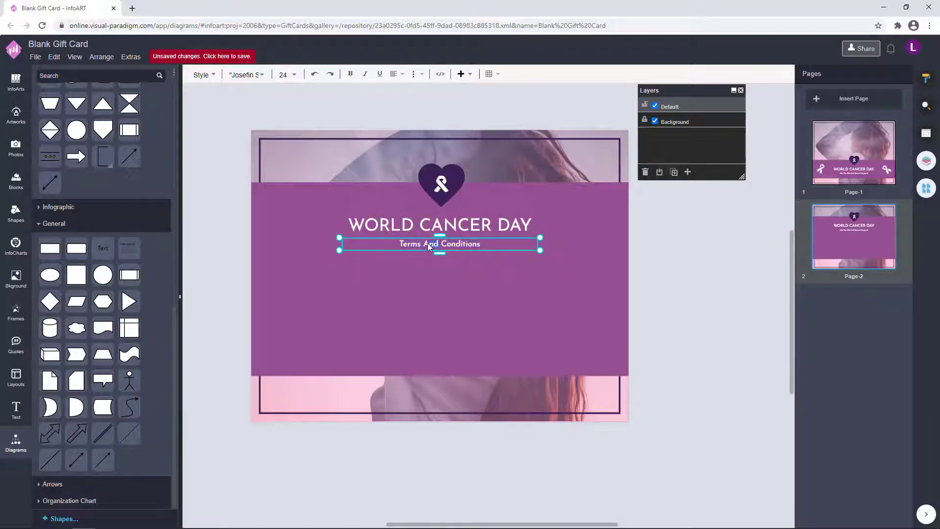
{"action": "key", "text": "BackSpace"}
{"action": "key", "text": "BackSpace"}
{"action": "key", "text": "BackSpace"}
{"action": "key", "text": "BackSpace"}
{"action": "key", "text": "BackSpace"}
{"action": "key", "text": "BackSpace"}
{"action": "key", "text": "BackSpace"}
{"action": "key", "text": "BackSpace"}
{"action": "key", "text": "BackSpace"}
{"action": "key", "text": "BackSpace"}
{"action": "key", "text": "BackSpace"}
{"action": "key", "text": "BackSpace"}
{"action": "type", "text": "and Conditions"}
{"action": "left_click", "coordinate": [696, 309]}
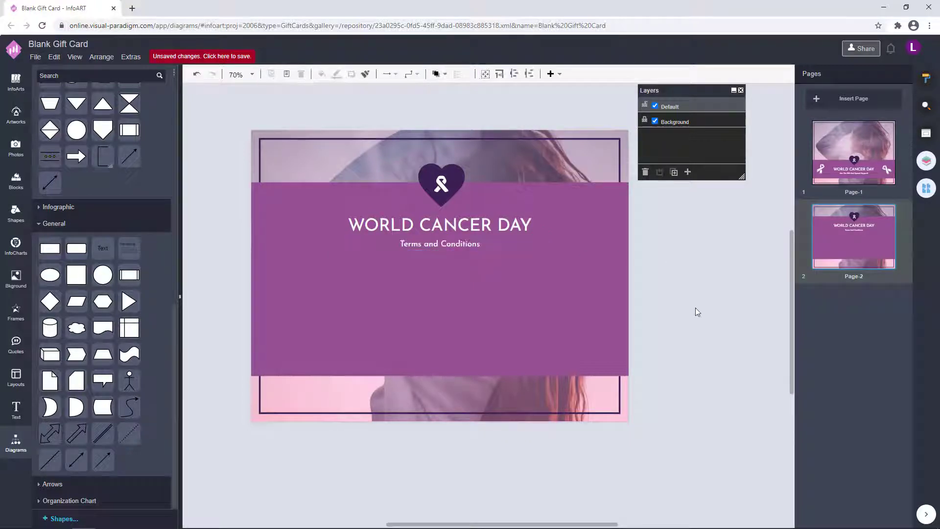
Duplicate the "Terms and Conditions" line and place the copy lower on the band, centered under the heading.
{"action": "left_click", "coordinate": [484, 240]}
{"action": "key", "text": "ctrl+c"}
{"action": "key", "text": "ctrl+v"}
{"action": "left_click_drag", "start_coordinate": [569, 267], "coordinate": [419, 287]}
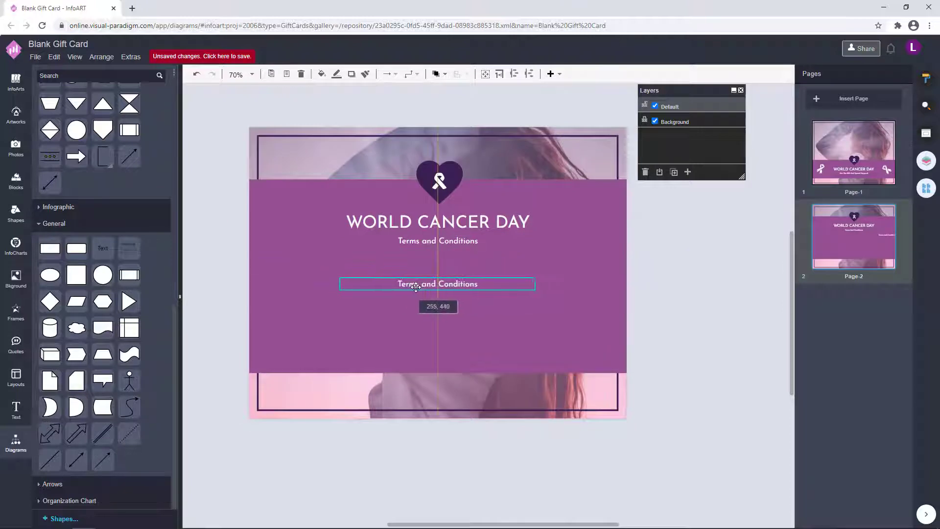
Replace the copy's text with the lines "This gift card can be used once only." and "This gift card cannot be transferred to cash.".
{"action": "double_click", "coordinate": [418, 287]}
{"action": "type", "text": "This Gift"}
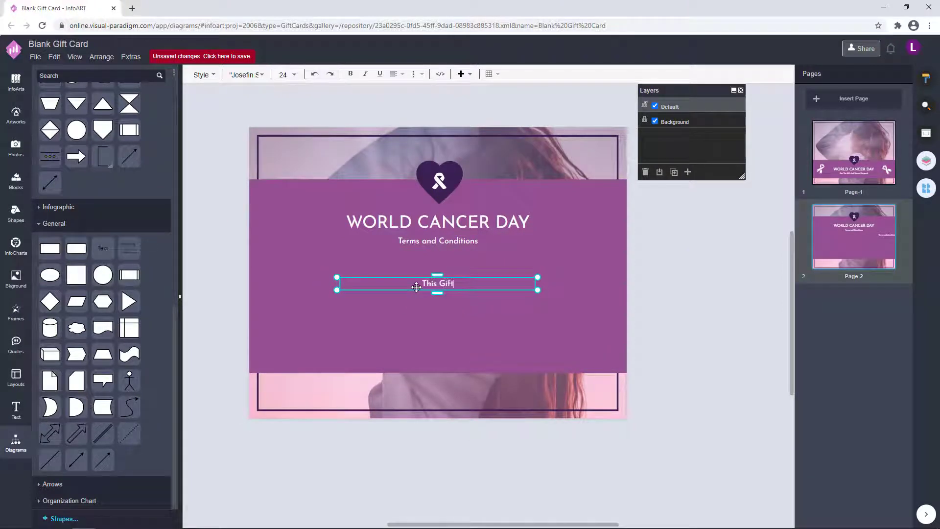
{"action": "type", "text": " Caft card can be"}
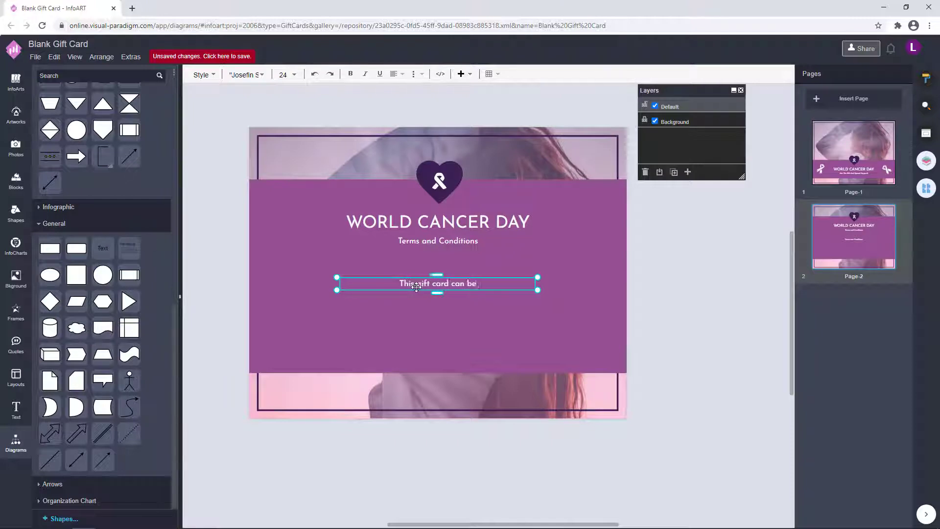
{"action": "type", "text": " used on"}
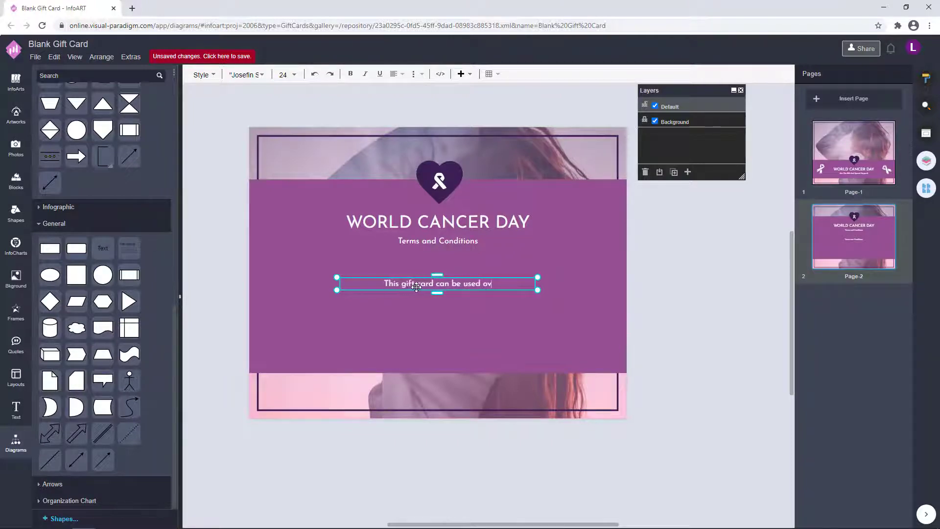
{"action": "type", "text": "ce onyl"}
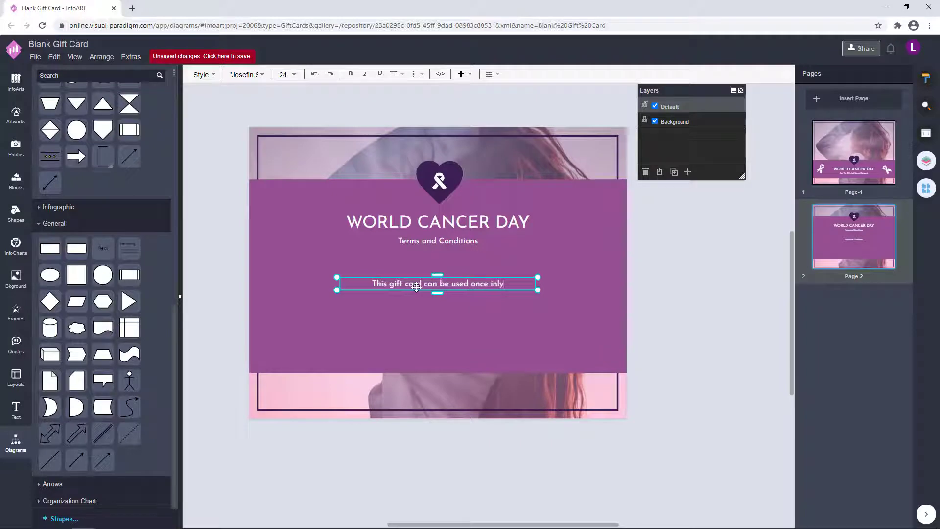
{"action": "key", "text": "BackSpace"}
{"action": "key", "text": "BackSpace"}
{"action": "type", "text": "ly."}
{"action": "key", "text": "Return"}
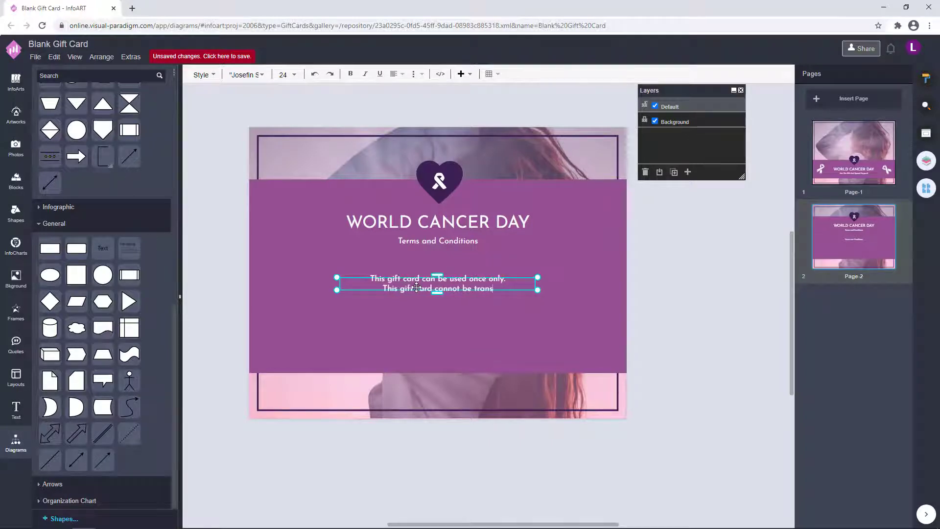
{"action": "type", "text": "This gift card cannot be transferred to cash."}
{"action": "key", "text": "Return"}
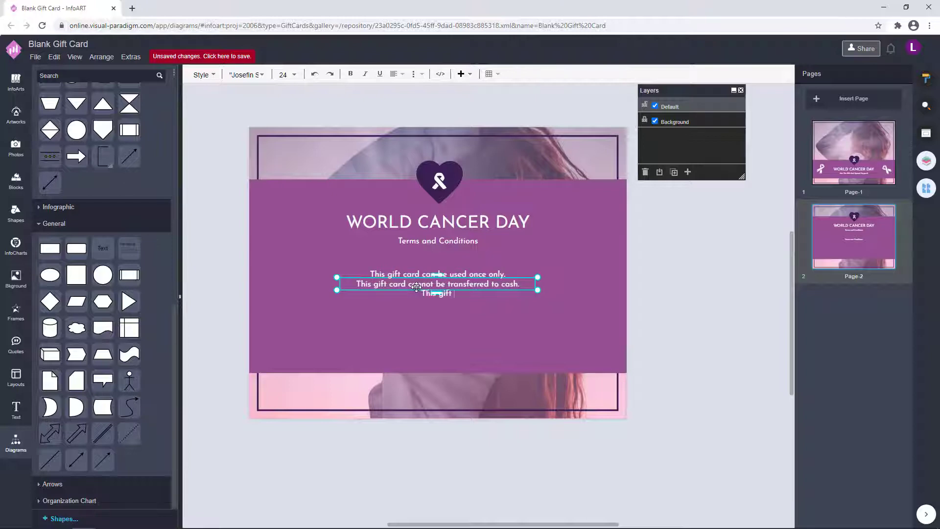
Add a third line to the terms text reading "This gift card is valid on World Cancer Day only.".
{"action": "type", "text": "This gift card is valid"}
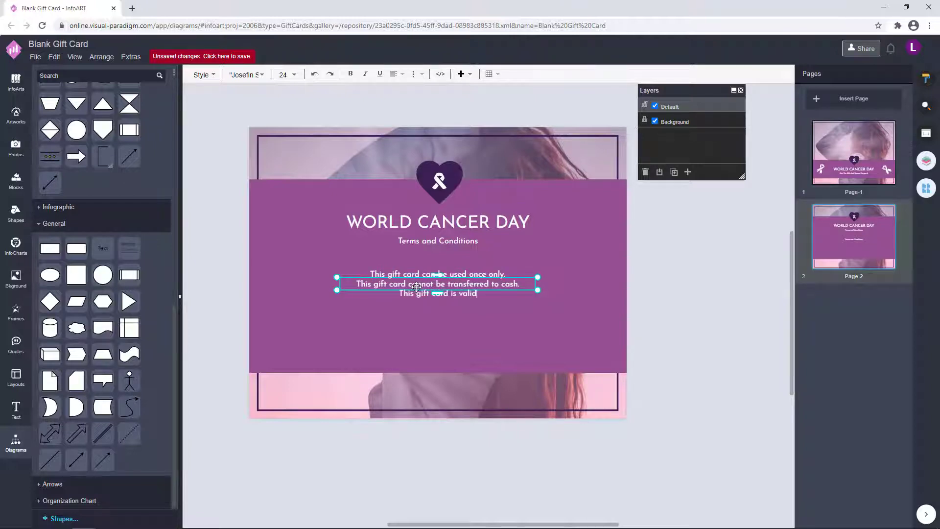
{"action": "type", "text": " on"}
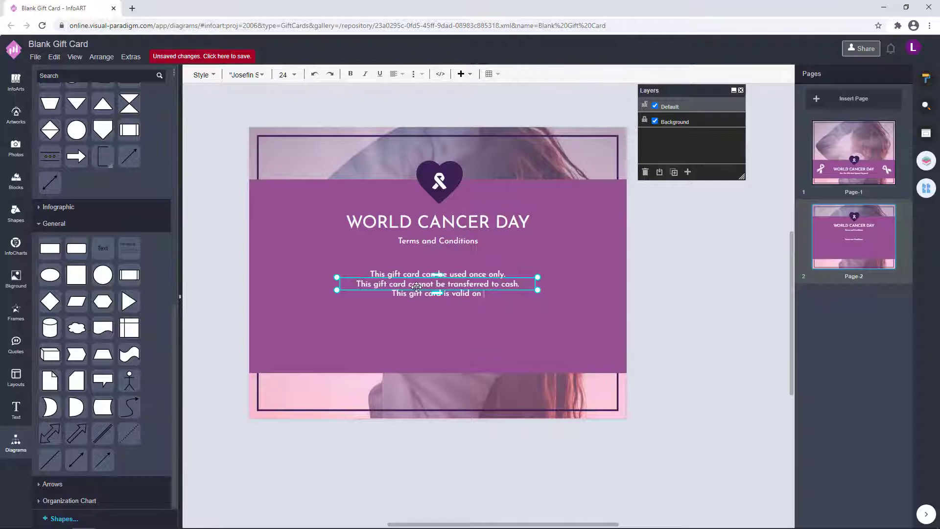
{"action": "type", "text": " world cancer d"}
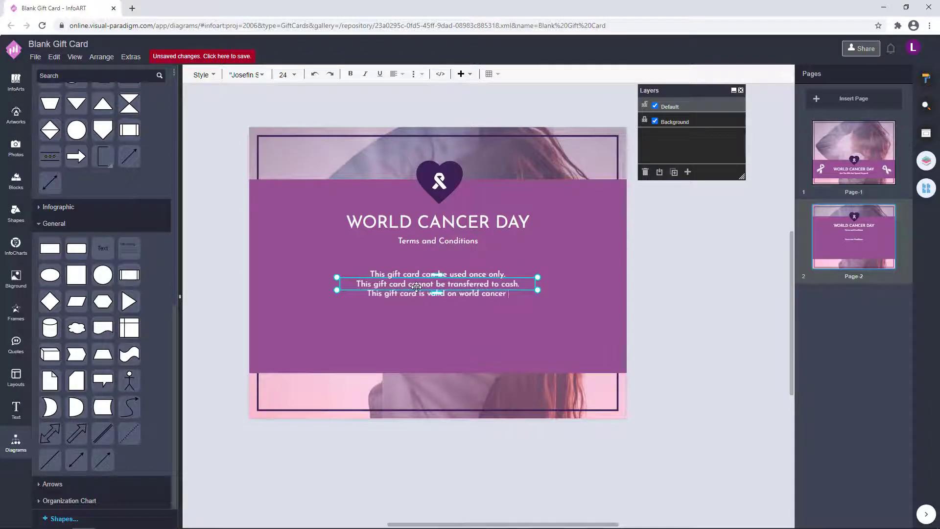
{"action": "key", "text": "BackSpace"}
{"action": "key", "text": "BackSpace"}
{"action": "key", "text": "BackSpace"}
{"action": "key", "text": "BackSpace"}
{"action": "key", "text": "BackSpace"}
{"action": "key", "text": "BackSpace"}
{"action": "key", "text": "BackSpace"}
{"action": "key", "text": "BackSpace"}
{"action": "key", "text": "BackSpace"}
{"action": "key", "text": "BackSpace"}
{"action": "key", "text": "BackSpace"}
{"action": "key", "text": "BackSpace"}
{"action": "key", "text": "BackSpace"}
{"action": "key", "text": "BackSpace"}
{"action": "type", "text": "W"}
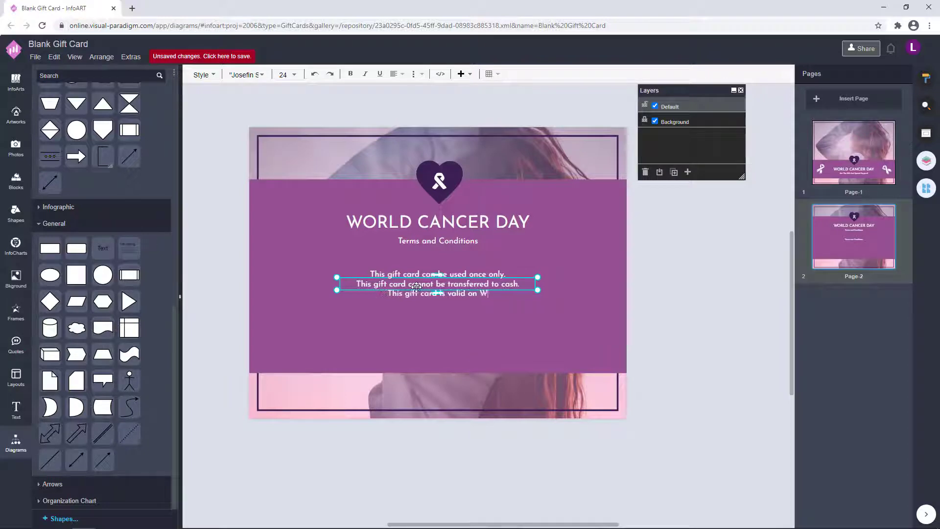
{"action": "type", "text": "orld Cancer Day "}
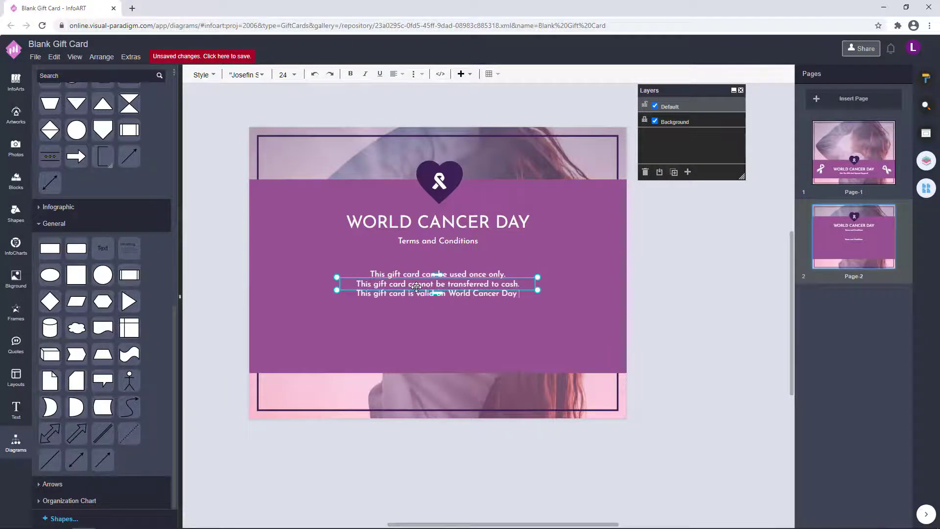
{"action": "type", "text": "only."}
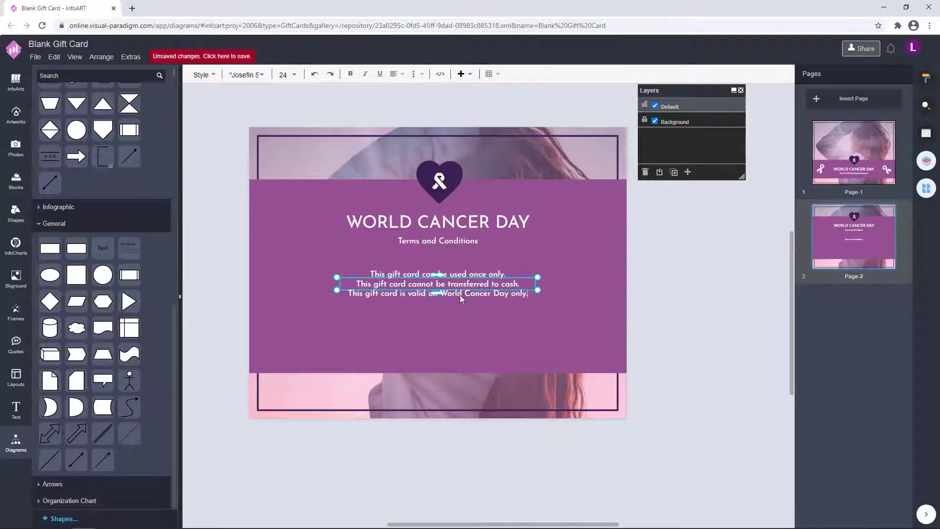
{"action": "left_click", "coordinate": [678, 285]}
Reduce the font size of the three terms lines and adjust their position on the band.
{"action": "double_click", "coordinate": [485, 290]}
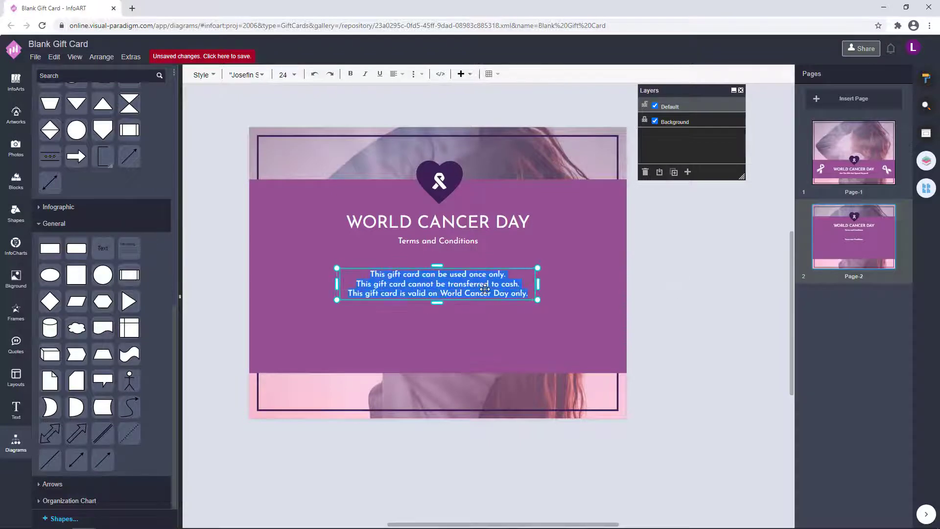
{"action": "left_click", "coordinate": [926, 79]}
{"action": "left_click", "coordinate": [900, 228]}
{"action": "left_click", "coordinate": [698, 278]}
{"action": "mouse_move", "coordinate": [491, 284]}
{"action": "left_mouse_down"}
{"action": "mouse_move", "coordinate": [492, 322]}
{"action": "mouse_move", "coordinate": [491, 269]}
{"action": "left_mouse_up"}
{"action": "left_click", "coordinate": [696, 298]}
{"action": "scroll", "coordinate": [697, 301], "scroll_direction": "down", "scroll_amount": 1}
{"action": "double_click", "coordinate": [493, 307]}
{"action": "left_click", "coordinate": [679, 325]}
{"action": "left_click", "coordinate": [705, 293]}
{"action": "scroll", "coordinate": [713, 294], "scroll_direction": "down", "scroll_amount": 1}
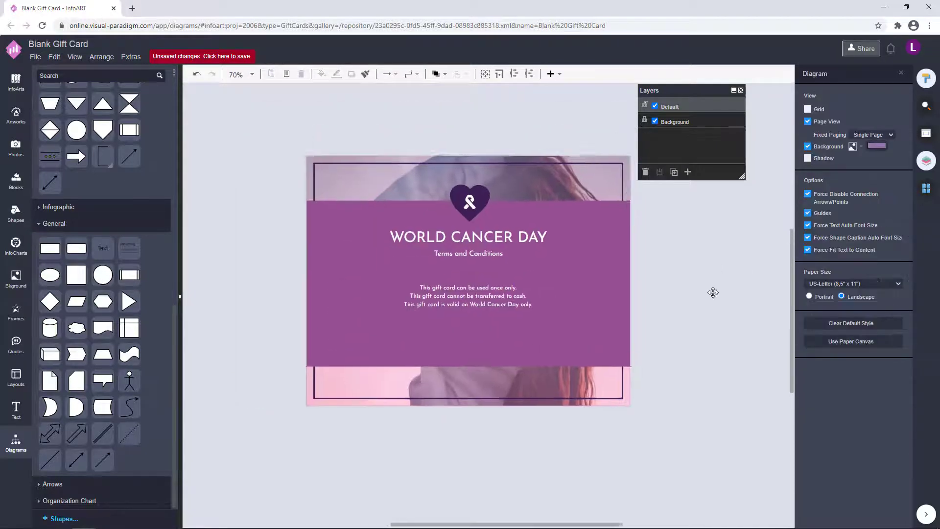
Duplicate the "WORLD CANCER DAY" heading and place the copy near the bottom of the purple band, below the terms lines.
{"action": "left_click", "coordinate": [499, 299]}
{"action": "left_click", "coordinate": [692, 275]}
{"action": "scroll", "coordinate": [691, 306], "scroll_direction": "right", "scroll_amount": 1}
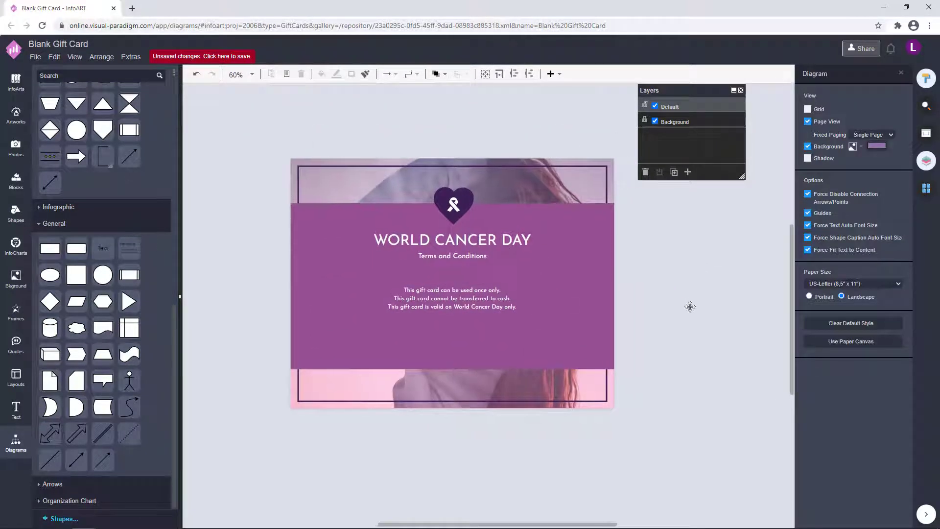
{"action": "left_click_drag", "start_coordinate": [511, 241], "coordinate": [465, 349]}
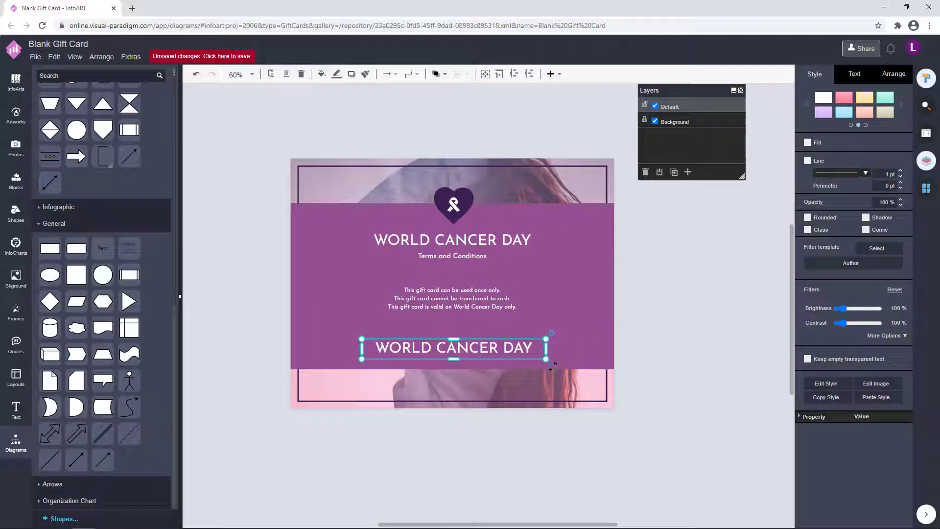
Replace the copied heading's text with "WE CAN BEAT CANCER!".
{"action": "double_click", "coordinate": [510, 350]}
{"action": "type", "text": "WE"}
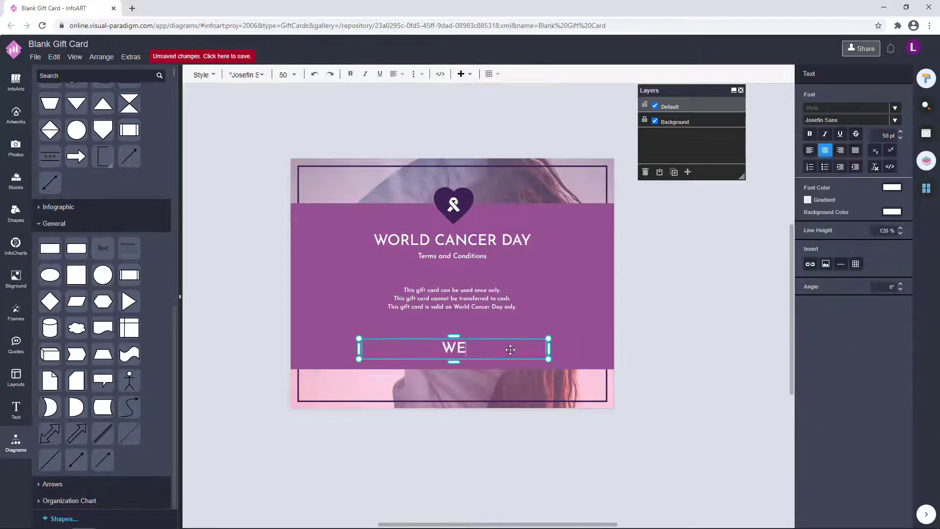
{"action": "type", "text": " CAN BEAT CANCER!"}
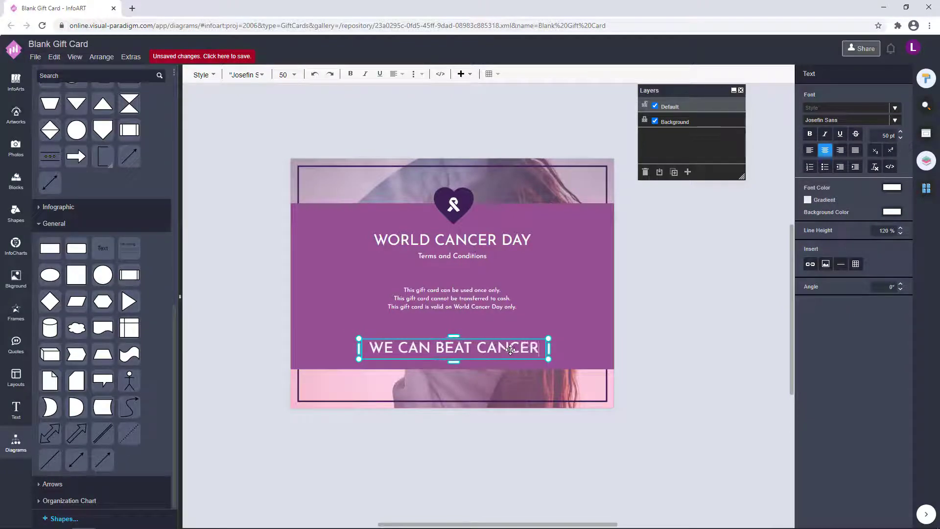
{"action": "left_click", "coordinate": [657, 345]}
{"action": "left_click", "coordinate": [493, 351]}
{"action": "double_click", "coordinate": [505, 242]}
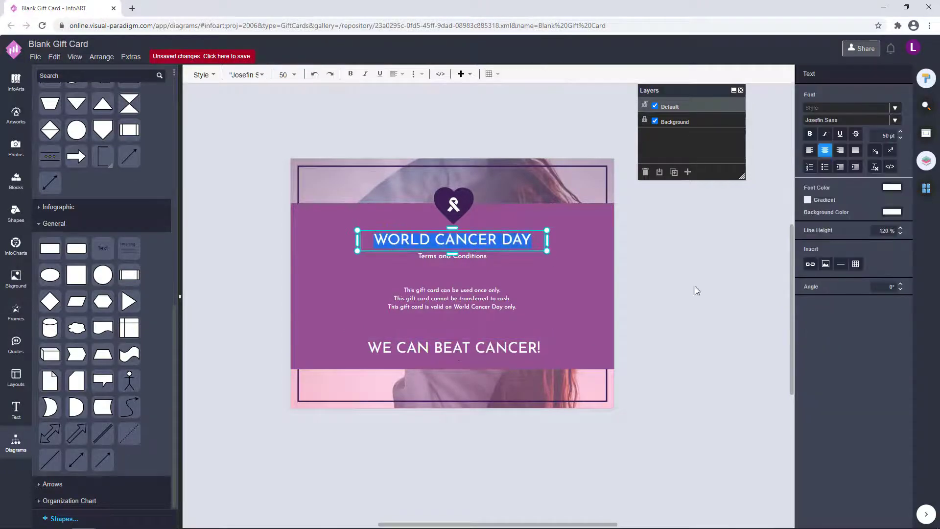
{"action": "left_click", "coordinate": [694, 287]}
{"action": "double_click", "coordinate": [473, 349]}
{"action": "left_click", "coordinate": [546, 328]}
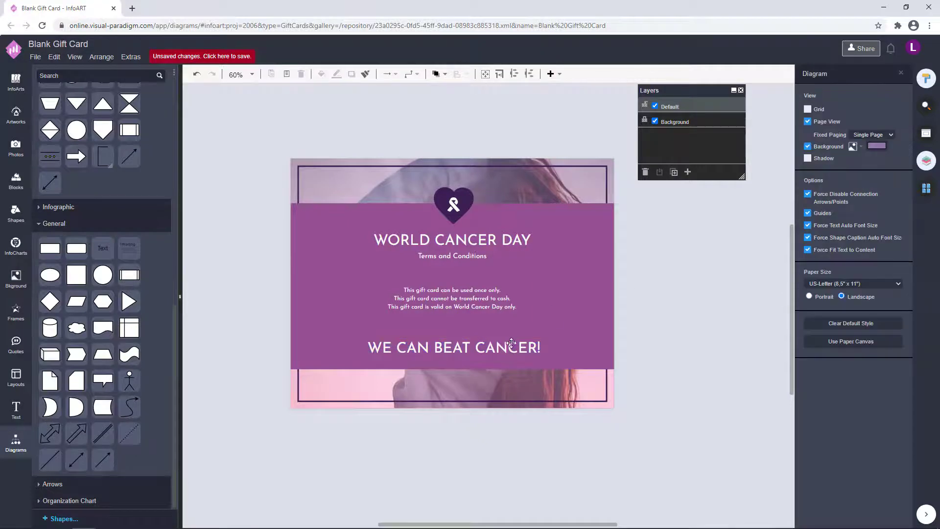
Replace the slogan text at the bottom of the band with "NEVER GIVE UP!".
{"action": "double_click", "coordinate": [512, 345]}
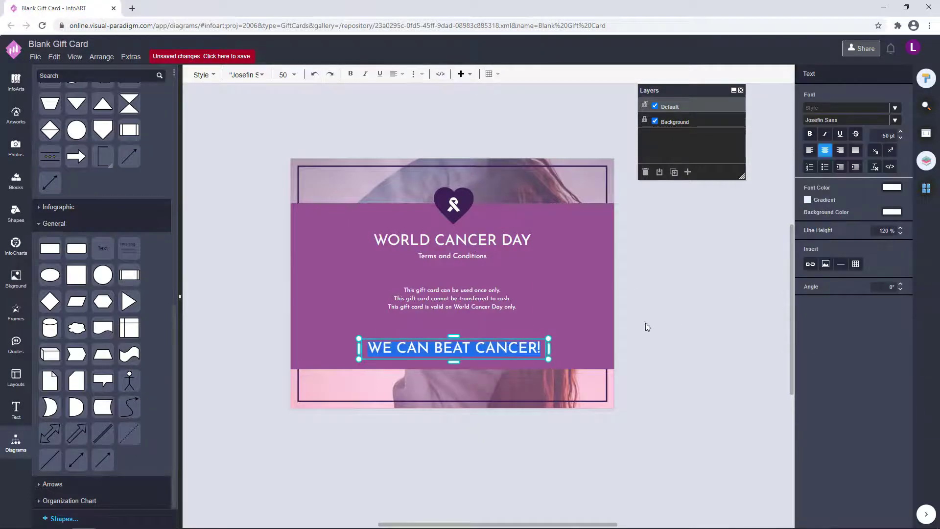
{"action": "key", "text": "ctrl+a"}
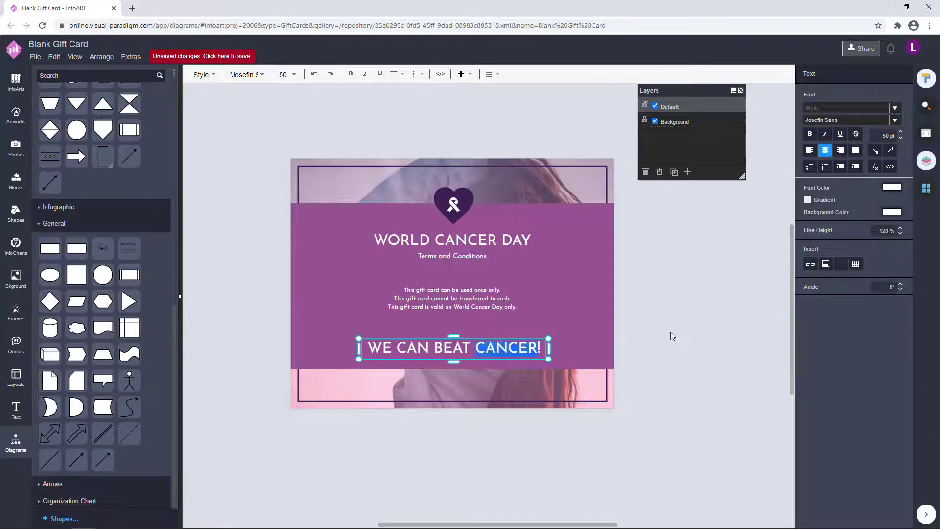
{"action": "type", "text": "NEVER GIVE UP!"}
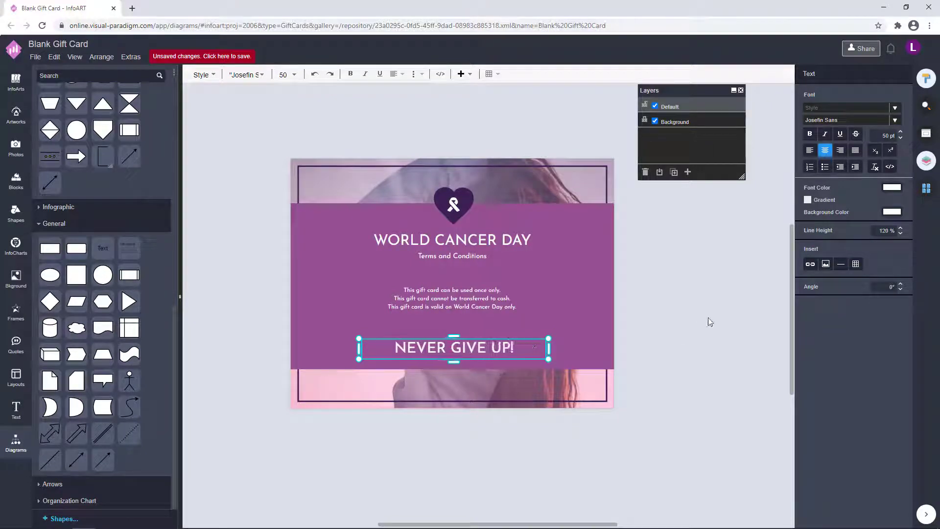
{"action": "key", "text": "Escape"}
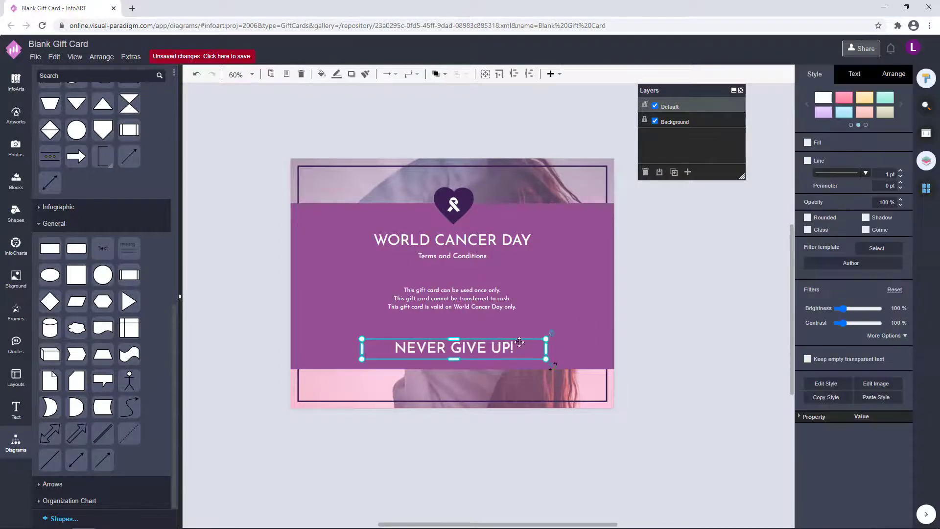
Reduce the size of the "NEVER GIVE UP!" line and center it beneath the terms lines.
{"action": "left_click", "coordinate": [699, 326]}
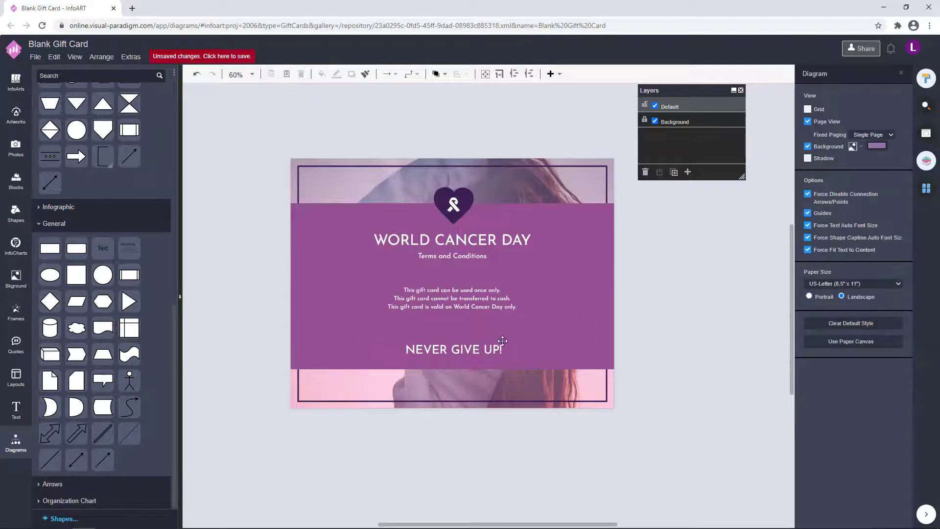
{"action": "left_click", "coordinate": [472, 349]}
{"action": "left_click_drag", "start_coordinate": [529, 342], "coordinate": [491, 351]}
{"action": "left_click", "coordinate": [645, 279]}
{"action": "left_click", "coordinate": [646, 285]}
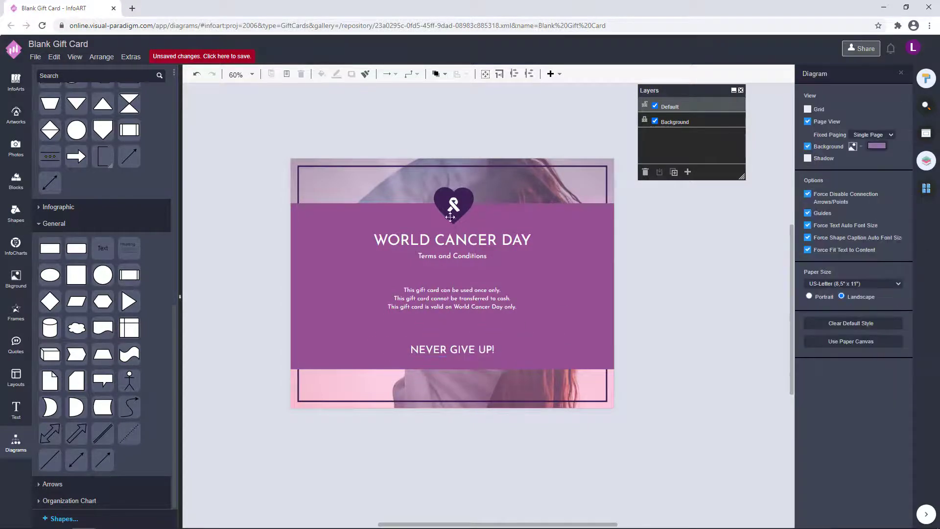
Align the heading, "Terms and Conditions", the terms lines and "NEVER GIVE UP!" on a common vertical center line.
{"action": "left_click", "coordinate": [453, 240]}
{"action": "left_click", "coordinate": [455, 256], "text": "shift"}
{"action": "left_click", "coordinate": [465, 297], "text": "shift"}
{"action": "left_click", "coordinate": [479, 348], "text": "shift"}
{"action": "left_click", "coordinate": [893, 74]}
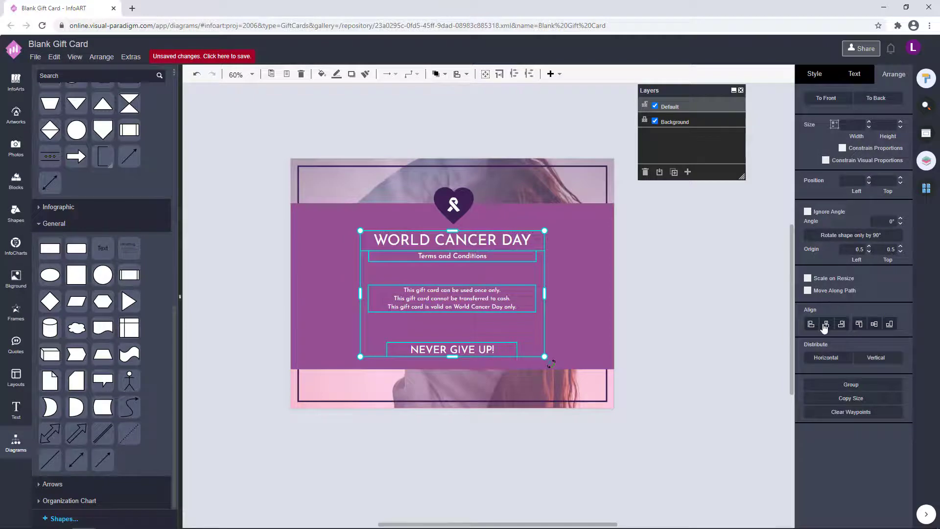
{"action": "left_click", "coordinate": [669, 294]}
{"action": "left_click", "coordinate": [489, 349]}
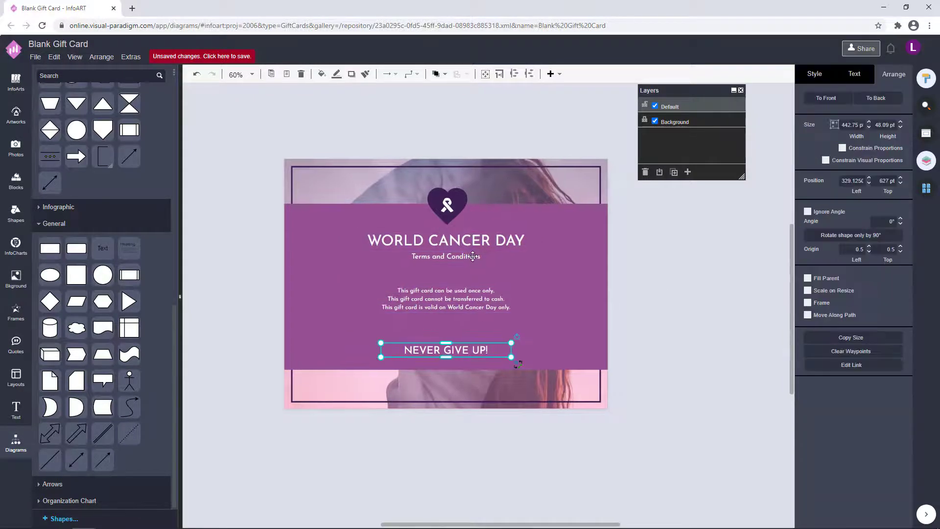
{"action": "left_click", "coordinate": [479, 307], "text": "shift"}
{"action": "left_click", "coordinate": [473, 256], "text": "shift"}
{"action": "left_click", "coordinate": [482, 243], "text": "shift"}
{"action": "left_click", "coordinate": [687, 308]}
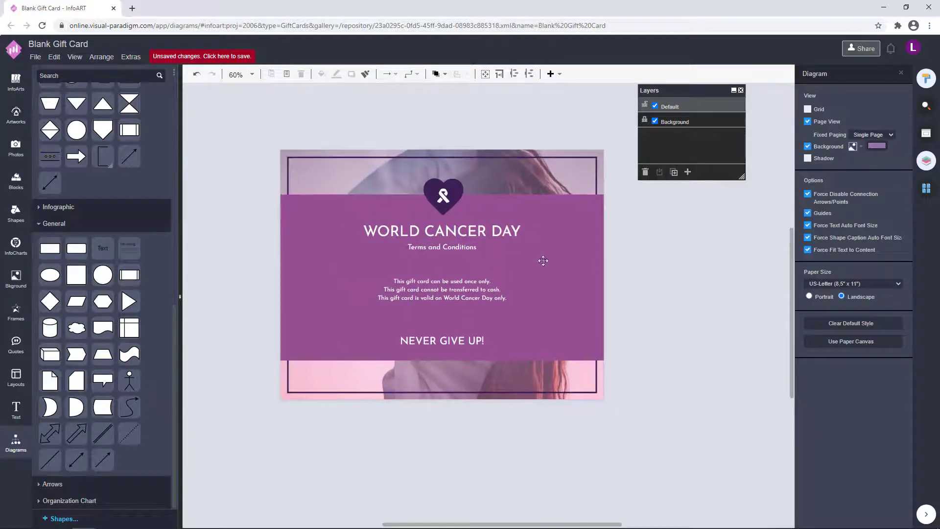
Copy the two white ribbons from Page-1 onto Page-2 and move them to the lower part of the card.
{"action": "left_click", "coordinate": [925, 189]}
{"action": "left_click", "coordinate": [854, 153]}
{"action": "left_click", "coordinate": [400, 340]}
{"action": "left_click", "coordinate": [604, 343], "text": "shift"}
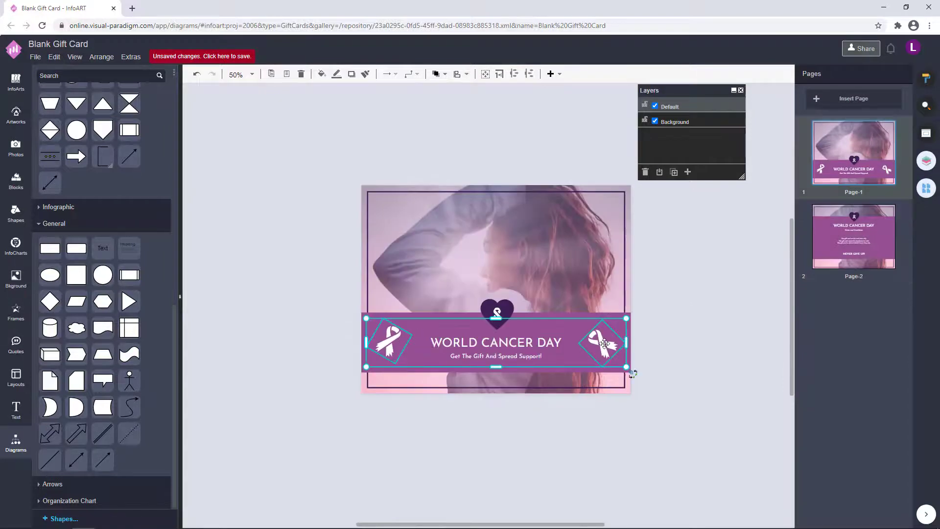
{"action": "left_click", "coordinate": [856, 247]}
{"action": "key", "text": "ctrl+v"}
{"action": "left_click_drag", "start_coordinate": [651, 333], "coordinate": [338, 380]}
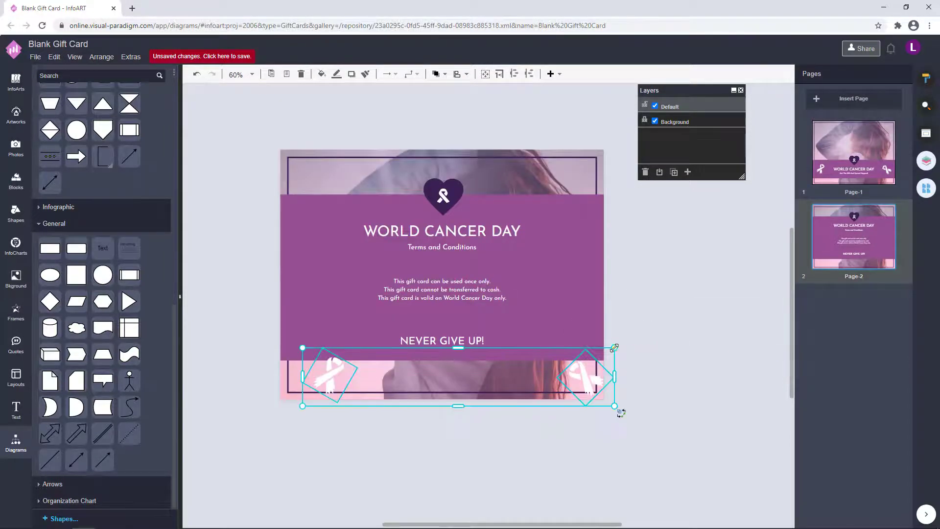
Shrink the pasted ribbons and place one on each side of "NEVER GIVE UP!".
{"action": "left_click_drag", "start_coordinate": [614, 347], "coordinate": [386, 443]}
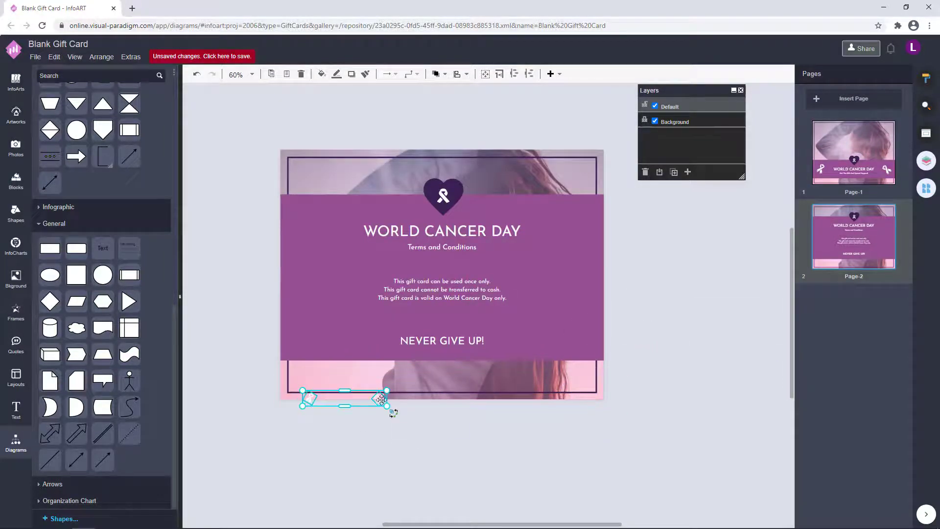
{"action": "left_click_drag", "start_coordinate": [399, 399], "coordinate": [531, 333]}
{"action": "scroll", "coordinate": [446, 354], "scroll_direction": "up", "scroll_amount": 4}
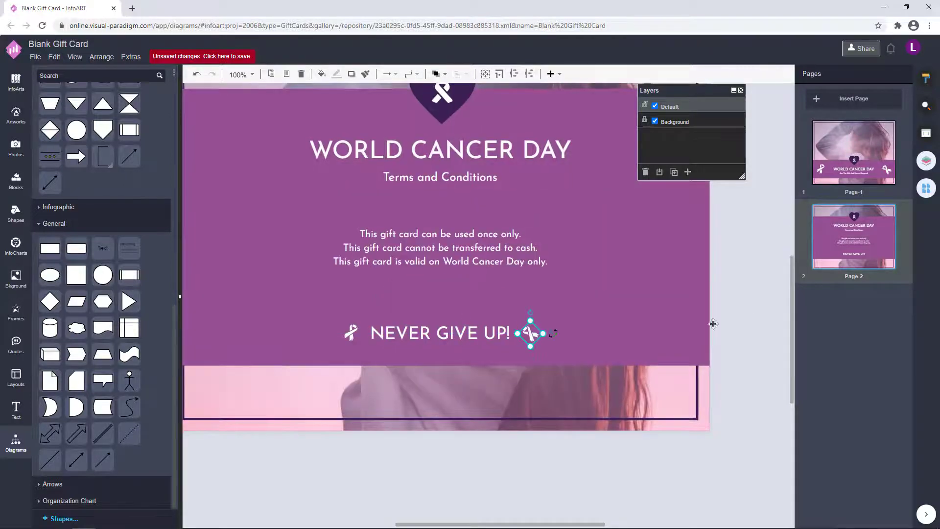
{"action": "left_click", "coordinate": [731, 341]}
{"action": "scroll", "coordinate": [731, 342], "scroll_direction": "down", "scroll_amount": 3}
{"action": "left_click", "coordinate": [524, 353]}
{"action": "left_click", "coordinate": [397, 352], "text": "shift"}
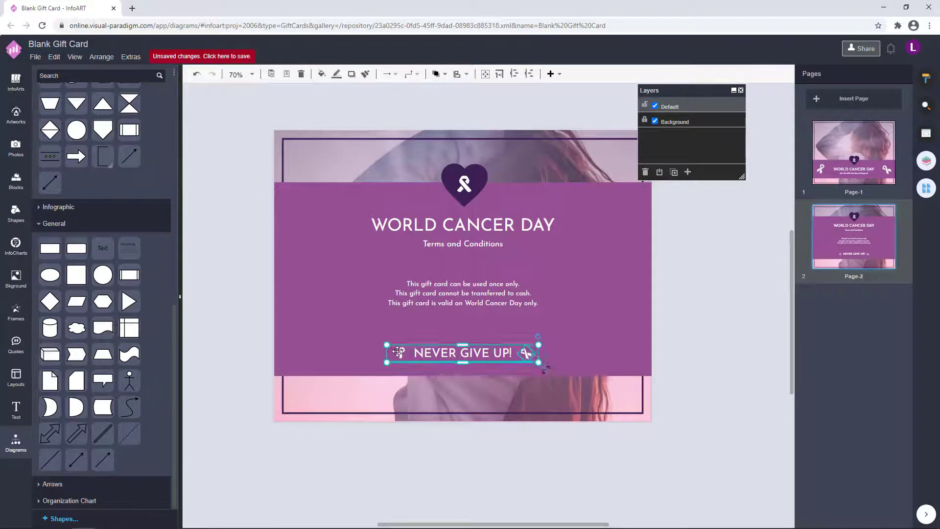
{"action": "left_click", "coordinate": [683, 350]}
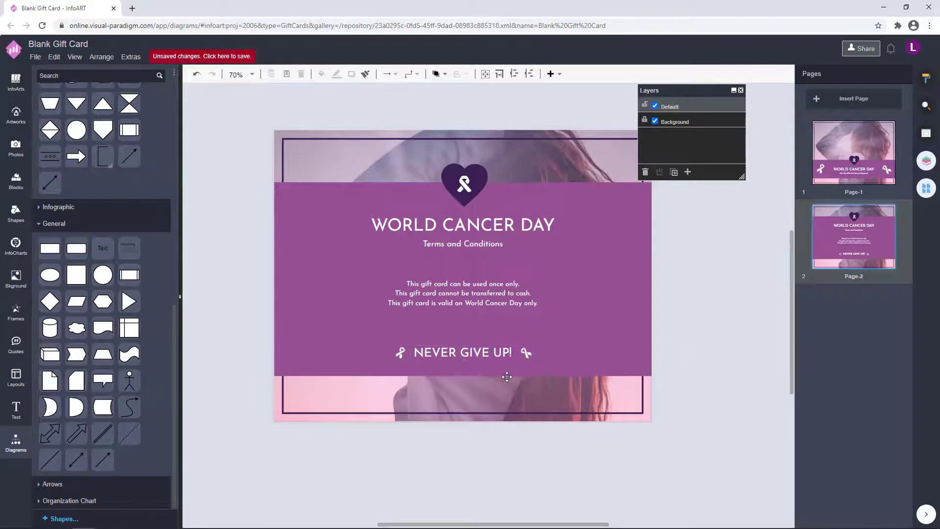
Rotate the small ribbon after "NEVER GIVE UP!" so that its tilt mirrors the ribbon before the text.
{"action": "scroll", "coordinate": [507, 377], "scroll_direction": "up", "scroll_amount": 3}
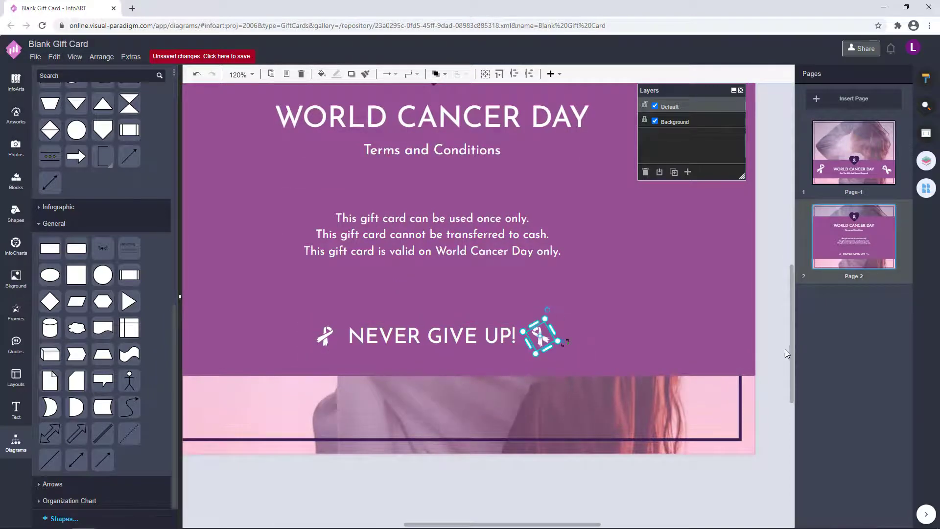
{"action": "left_click", "coordinate": [540, 337]}
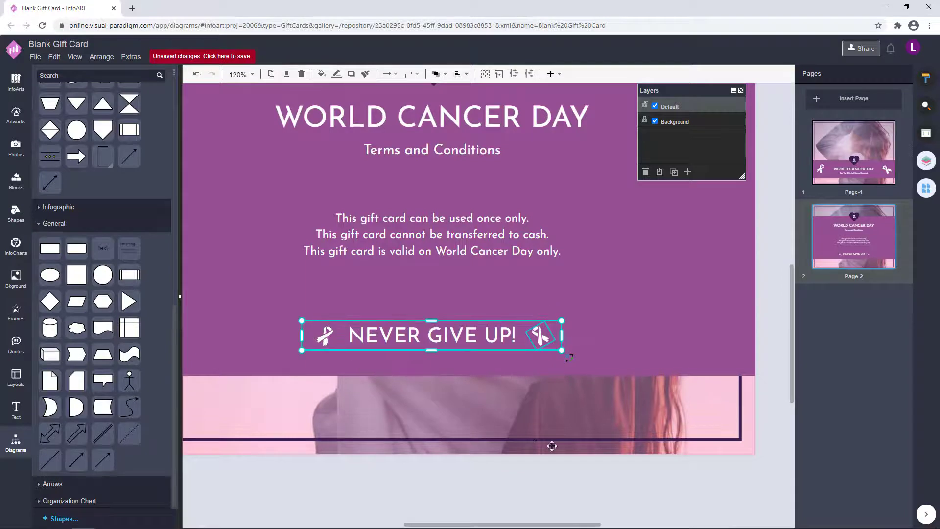
{"action": "left_click", "coordinate": [324, 336]}
{"action": "left_click", "coordinate": [547, 336], "text": "shift"}
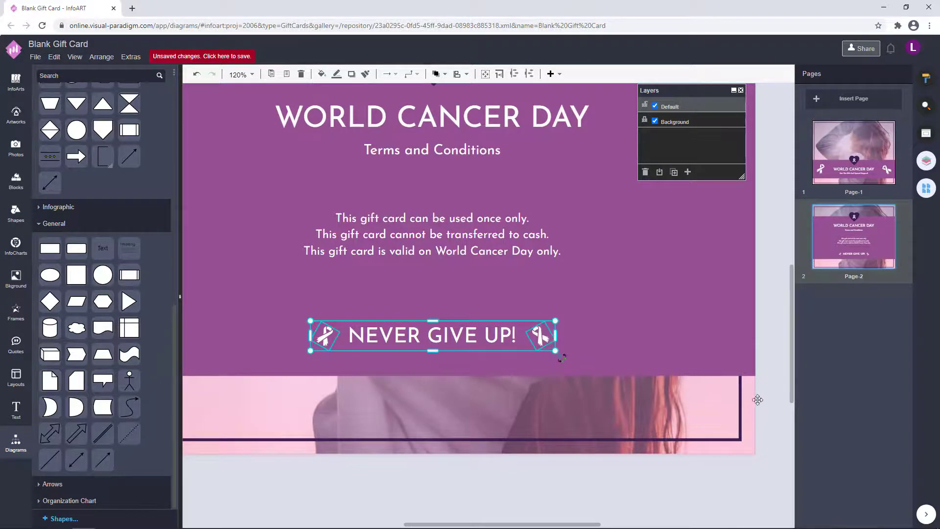
{"action": "left_click", "coordinate": [757, 400]}
{"action": "scroll", "coordinate": [770, 397], "scroll_direction": "down", "scroll_amount": 6}
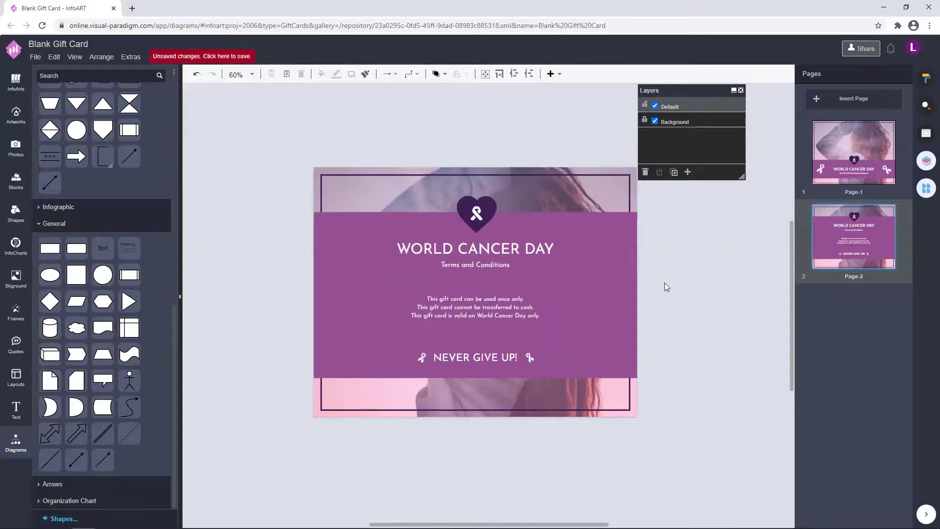
Move the two small ribbons farther from "NEVER GIVE UP!", with equal gaps on both sides.
{"action": "scroll", "coordinate": [480, 358], "scroll_direction": "up", "scroll_amount": 6}
{"action": "left_click", "coordinate": [366, 359]}
{"action": "left_click", "coordinate": [582, 360], "text": "shift"}
{"action": "left_click_drag", "start_coordinate": [596, 342], "coordinate": [626, 325]}
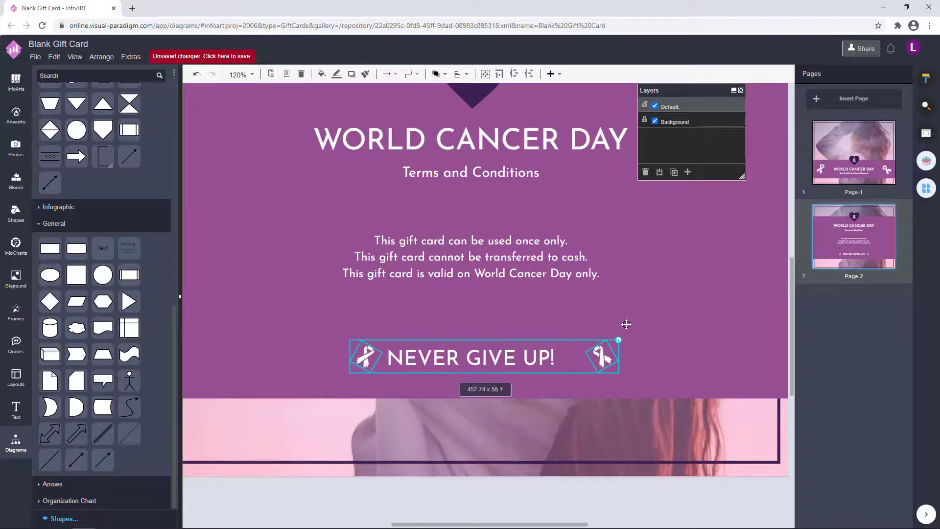
{"action": "left_click_drag", "start_coordinate": [606, 359], "coordinate": [592, 361]}
{"action": "left_click", "coordinate": [612, 414]}
{"action": "scroll", "coordinate": [612, 421], "scroll_direction": "down", "scroll_amount": 5}
{"action": "left_click_drag", "start_coordinate": [600, 398], "coordinate": [564, 350]}
{"action": "left_click_drag", "start_coordinate": [563, 328], "coordinate": [559, 328]}
{"action": "left_click", "coordinate": [736, 322]}
{"action": "left_click", "coordinate": [555, 330]}
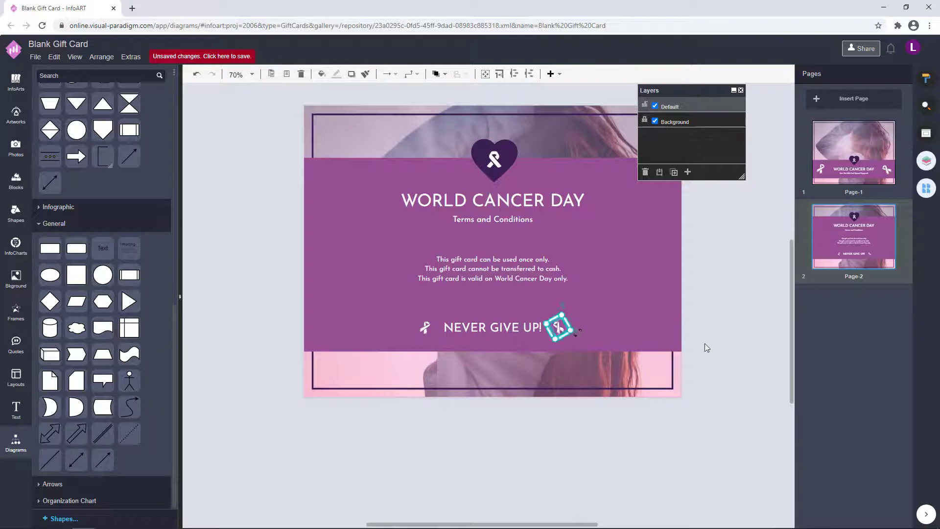
Group the "NEVER GIVE UP!" line with its two ribbons.
{"action": "left_click", "coordinate": [708, 347]}
{"action": "left_click", "coordinate": [426, 328]}
{"action": "left_click", "coordinate": [734, 333]}
{"action": "left_click", "coordinate": [538, 328]}
{"action": "left_click", "coordinate": [426, 328], "text": "shift"}
{"action": "left_click", "coordinate": [558, 328], "text": "shift"}
{"action": "key", "text": "ctrl+g"}
{"action": "left_click", "coordinate": [753, 327]}
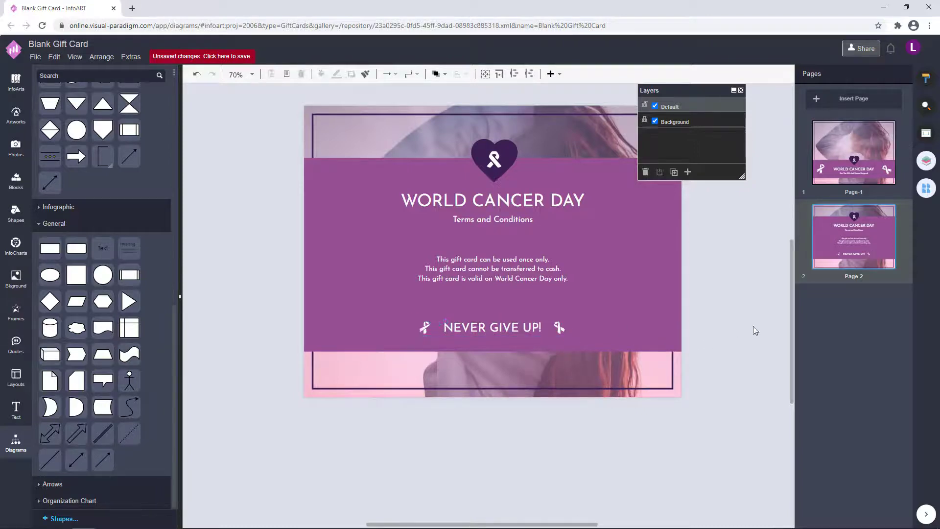
On Page-1, rotate the ribbon after the heading slightly so that its tilt mirrors the ribbon before it.
{"action": "left_click", "coordinate": [853, 152]}
{"action": "left_click", "coordinate": [594, 314]}
{"action": "left_click_drag", "start_coordinate": [602, 312], "coordinate": [605, 311]}
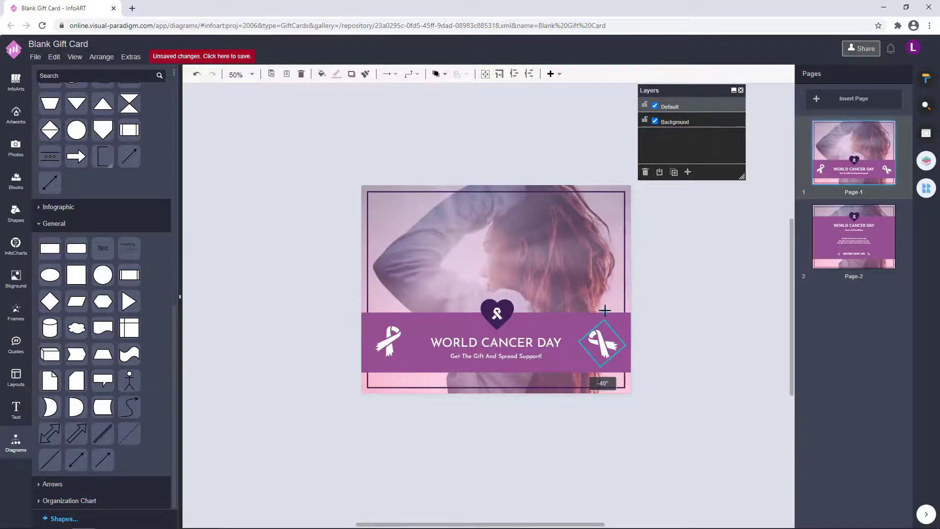
{"action": "left_click", "coordinate": [666, 360]}
{"action": "scroll", "coordinate": [666, 360], "scroll_direction": "up", "scroll_amount": 1}
{"action": "left_click", "coordinate": [589, 338]}
{"action": "left_click", "coordinate": [320, 341], "text": "shift"}
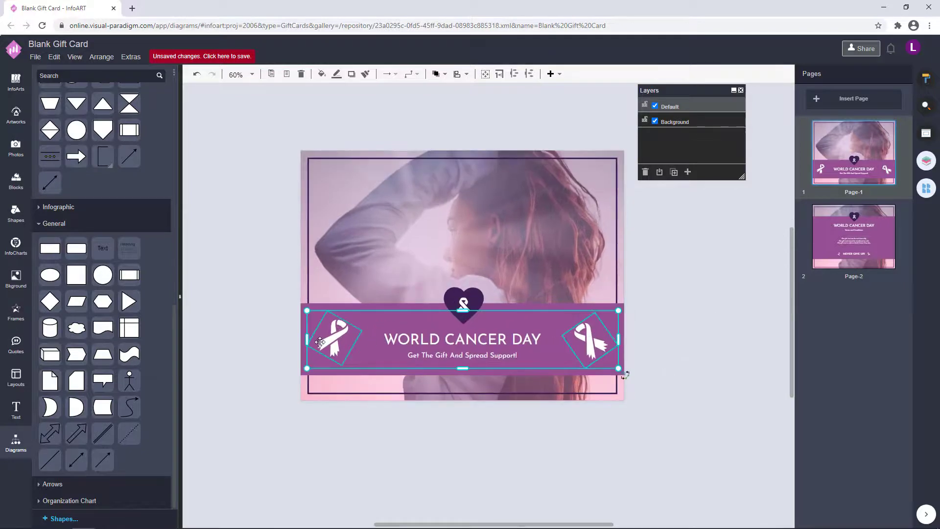
{"action": "left_click", "coordinate": [688, 318]}
Examine the front page's heading and subtitle, and compare the layouts of Page-1 and Page-2.
{"action": "scroll", "coordinate": [684, 335], "scroll_direction": "down", "scroll_amount": 2}
{"action": "scroll", "coordinate": [549, 355], "scroll_direction": "up", "scroll_amount": 2}
{"action": "left_click", "coordinate": [504, 329]}
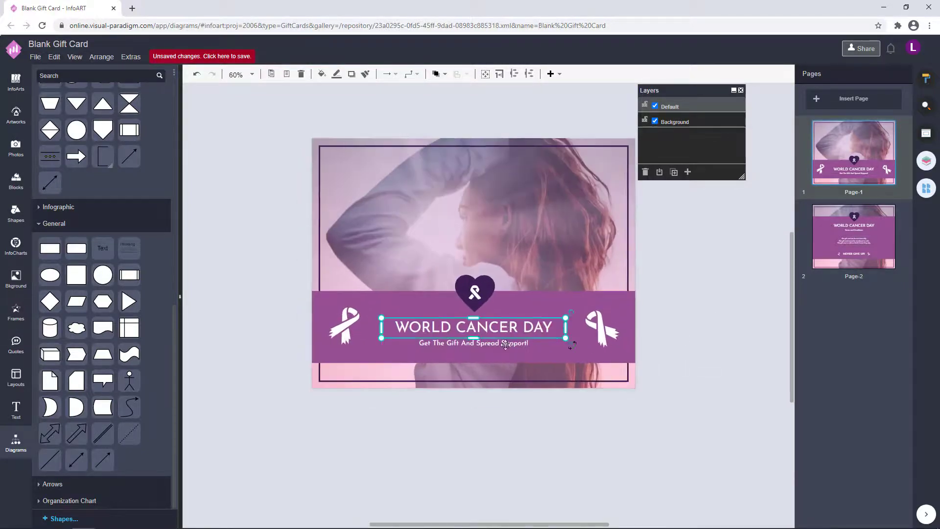
{"action": "left_click", "coordinate": [503, 344], "text": "shift"}
{"action": "left_click", "coordinate": [693, 331]}
{"action": "scroll", "coordinate": [694, 331], "scroll_direction": "down", "scroll_amount": 1}
{"action": "left_click_drag", "start_coordinate": [693, 331], "coordinate": [658, 318]}
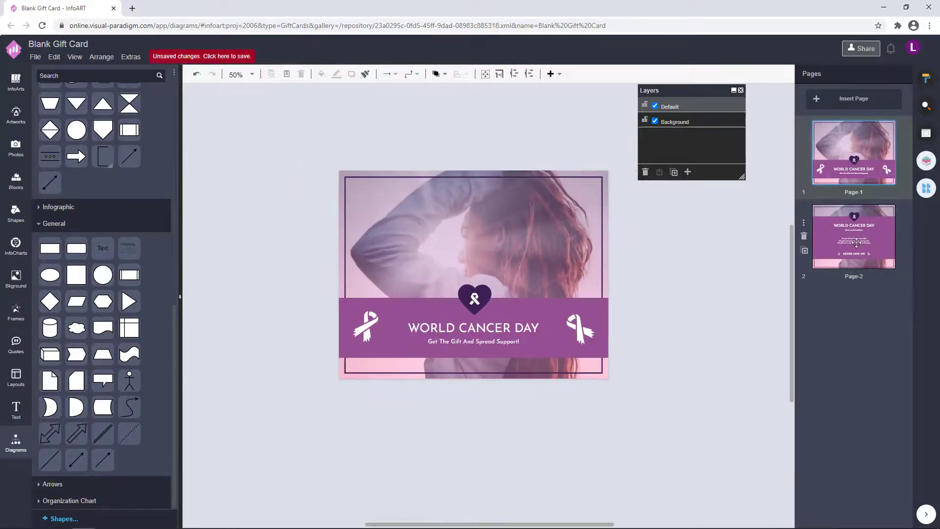
{"action": "left_click", "coordinate": [838, 229]}
{"action": "scroll", "coordinate": [646, 341], "scroll_direction": "down", "scroll_amount": 1}
{"action": "scroll", "coordinate": [647, 341], "scroll_direction": "down", "scroll_amount": 1}
{"action": "left_click", "coordinate": [840, 154]}
{"action": "left_click", "coordinate": [840, 221]}
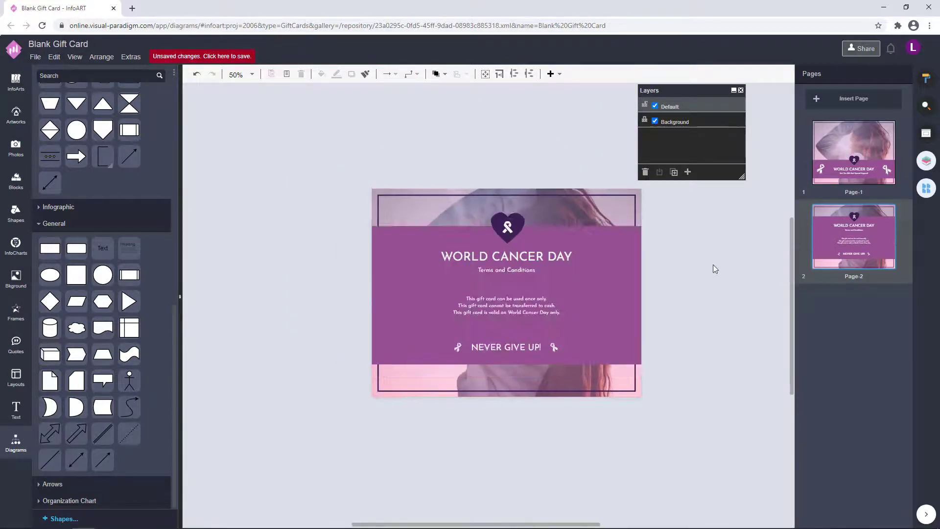
Move the three terms lines on Page-2 slightly lower and increase their line spacing.
{"action": "scroll", "coordinate": [686, 275], "scroll_direction": "up", "scroll_amount": 2}
{"action": "left_click", "coordinate": [489, 308]}
{"action": "left_click_drag", "start_coordinate": [489, 308], "coordinate": [492, 321]}
{"action": "key", "text": "Return"}
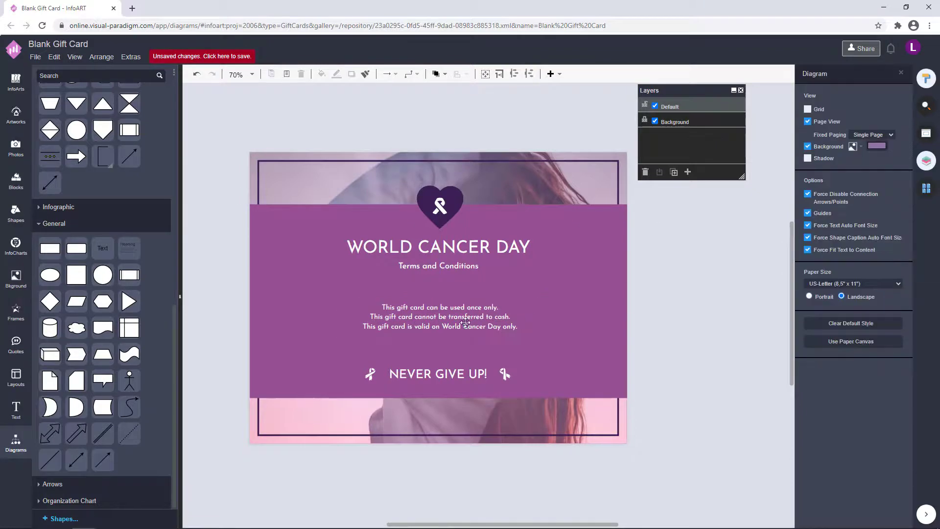
{"action": "left_click", "coordinate": [703, 327]}
{"action": "scroll", "coordinate": [681, 331], "scroll_direction": "down", "scroll_amount": 1}
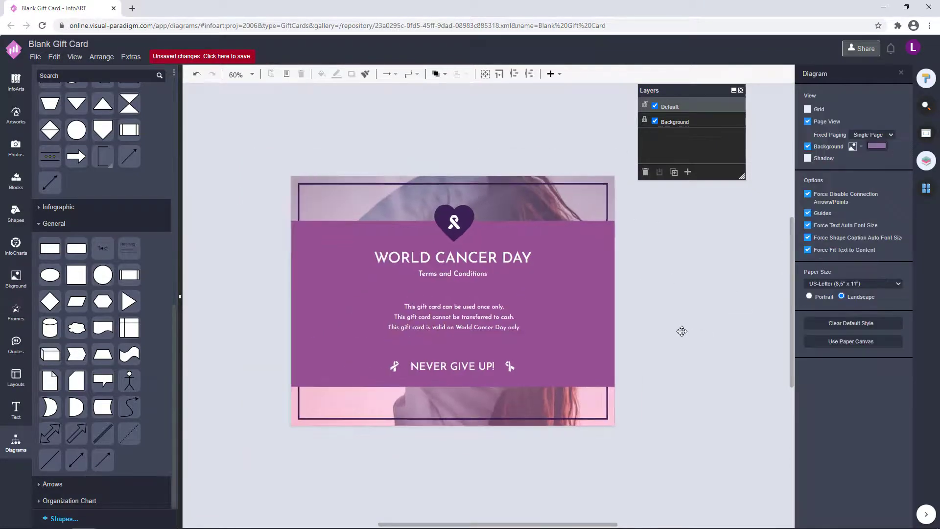
Reduce the line height of the three terms lines on Page-2 slightly.
{"action": "left_click", "coordinate": [488, 314]}
{"action": "key", "text": "Return"}
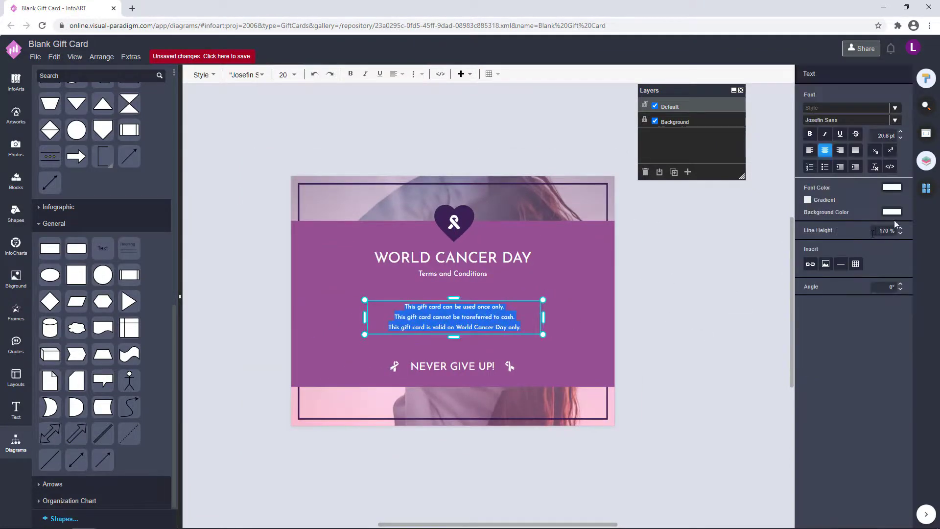
{"action": "left_click", "coordinate": [751, 318]}
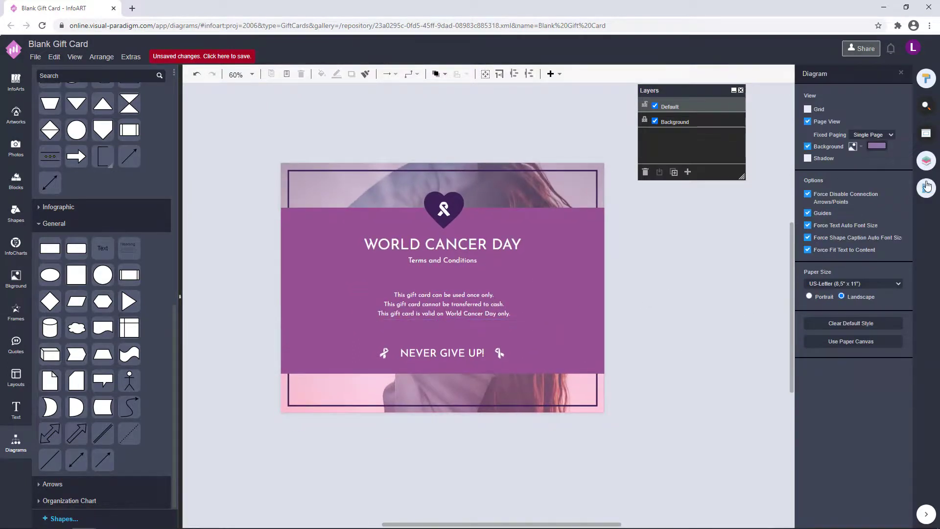
Compare the finished front on Page-1 with the terms layout on Page-2.
{"action": "left_click", "coordinate": [927, 188]}
{"action": "left_click", "coordinate": [864, 154]}
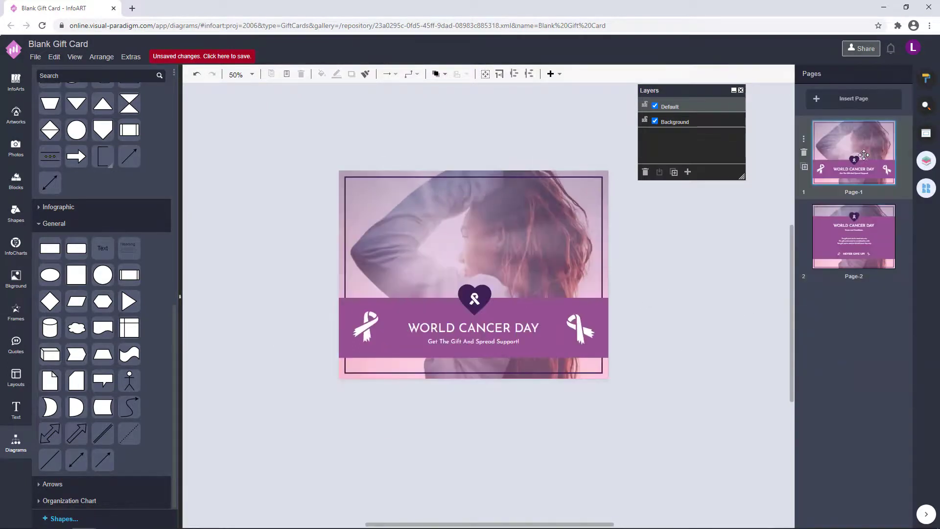
{"action": "left_click", "coordinate": [839, 250]}
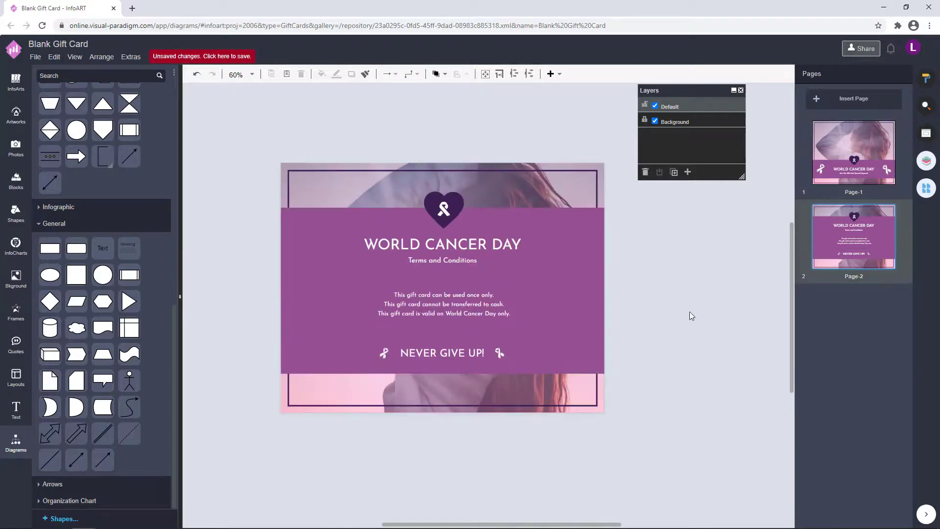
{"action": "left_click", "coordinate": [866, 158]}
{"action": "left_click", "coordinate": [845, 218]}
Save the gift card to VP Online under the file name "Purple Gradient World Cancer Day Gift Card".
{"action": "left_click", "coordinate": [206, 56]}
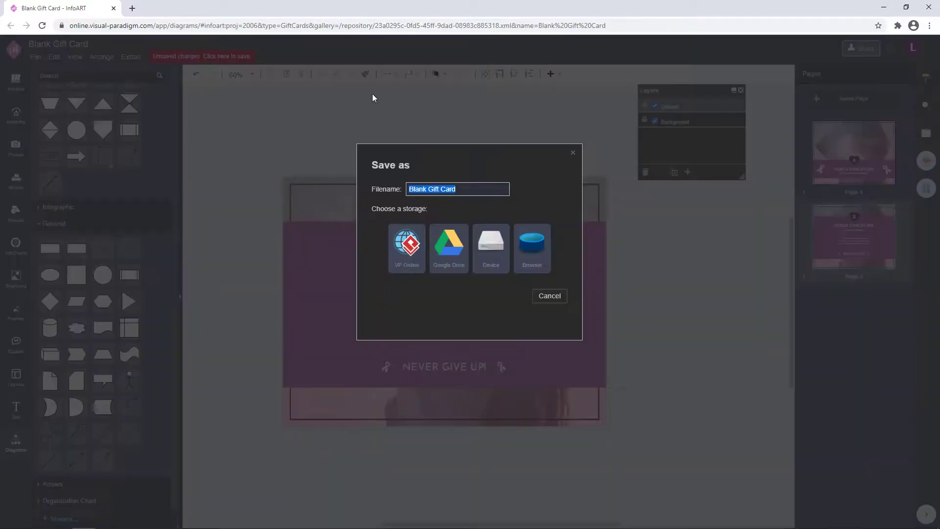
{"action": "type", "text": "Purple "}
{"action": "type", "text": "Gradient"}
{"action": "type", "text": " World"}
{"action": "type", "text": " Cancer Day G"}
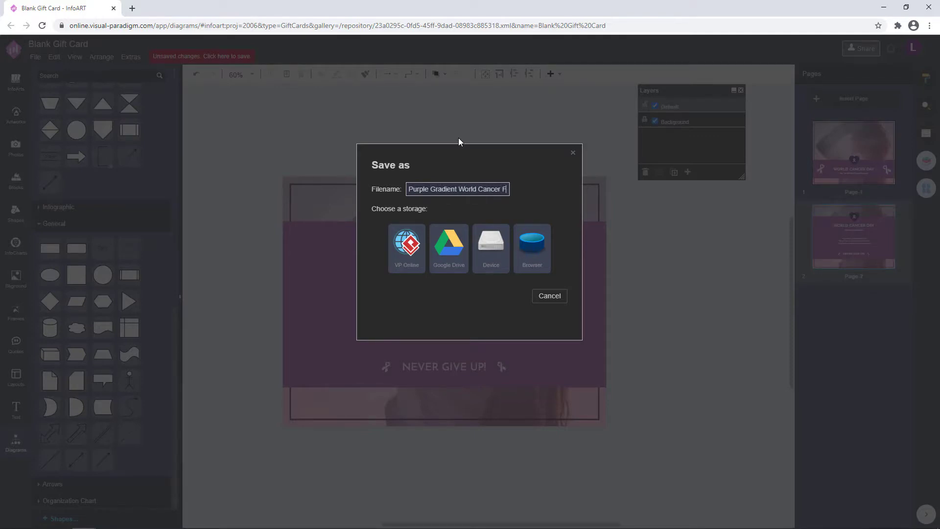
{"action": "type", "text": "ift Cat"}
{"action": "key", "text": "BackSpace"}
{"action": "type", "text": "rd"}
{"action": "left_click_drag", "start_coordinate": [507, 188], "coordinate": [391, 191]}
{"action": "left_click", "coordinate": [415, 260]}
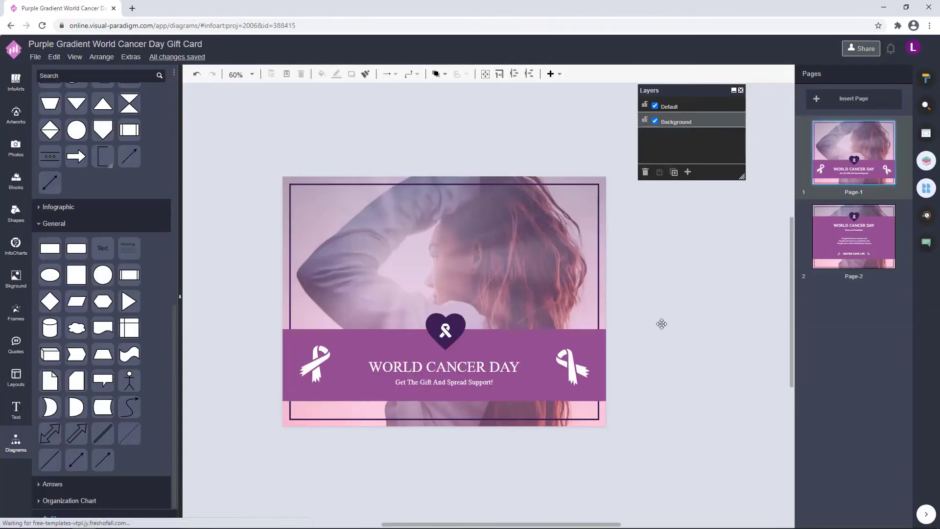